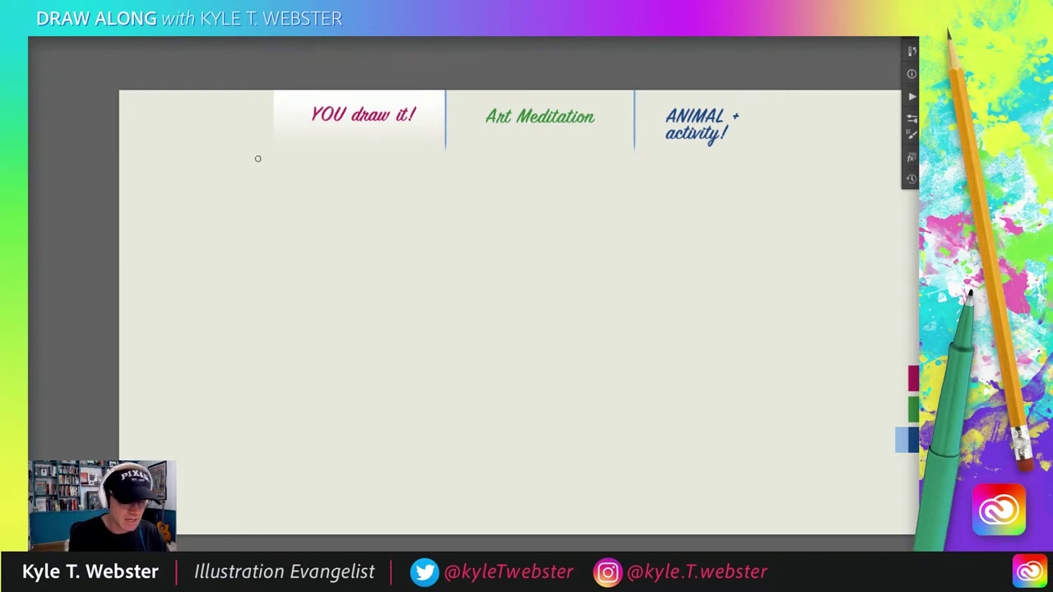
Paint a few magenta warm-up strokes, then clear them all from the canvas
{"action": "left_click_drag", "start_coordinate": [309, 234], "coordinate": [284, 275]}
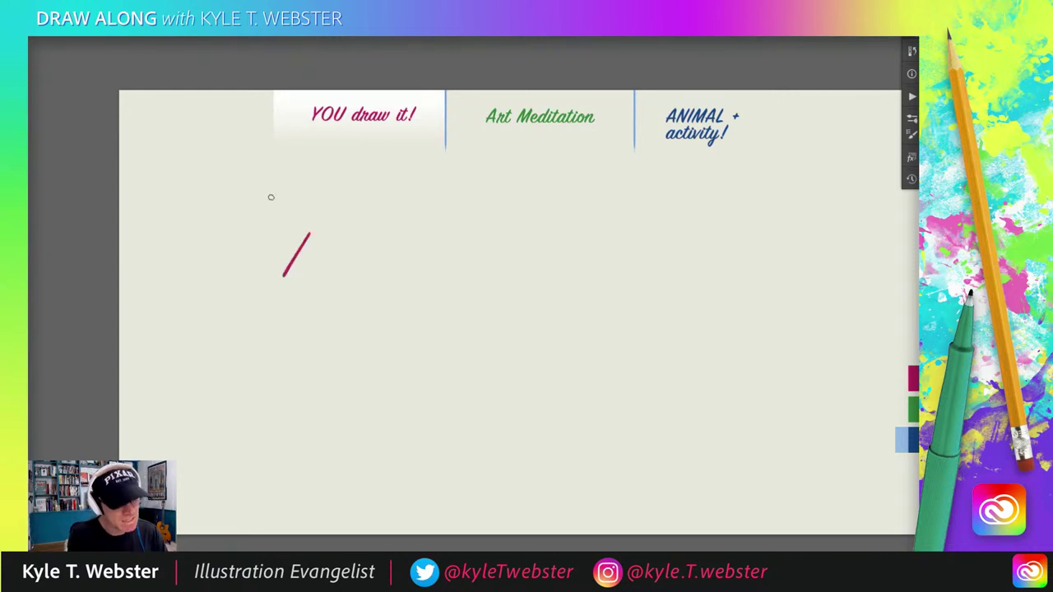
{"action": "left_click_drag", "start_coordinate": [266, 228], "coordinate": [257, 244]}
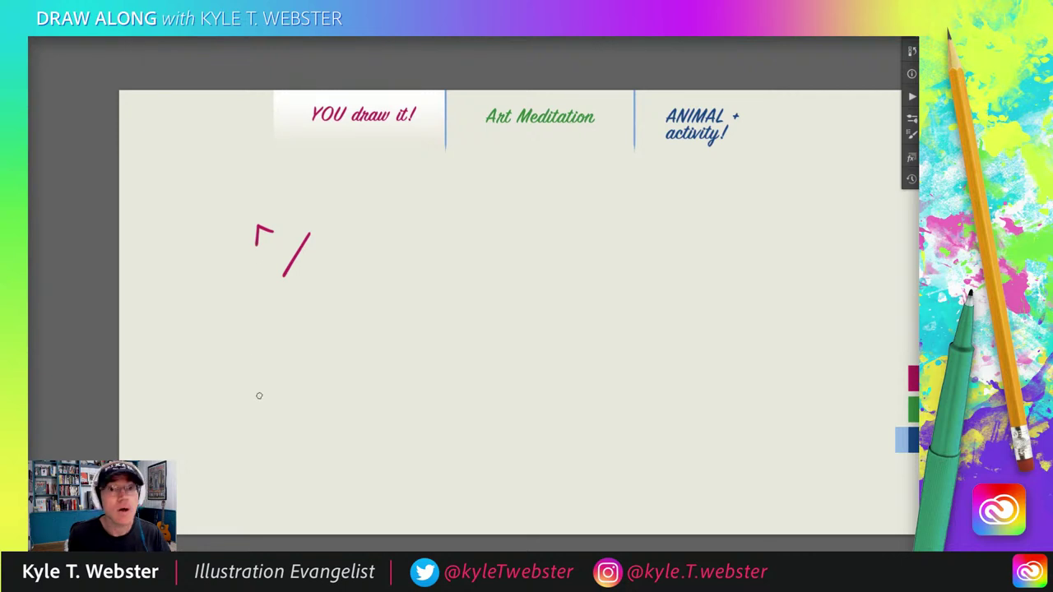
{"action": "left_click_drag", "start_coordinate": [304, 302], "coordinate": [284, 363]}
{"action": "left_click_drag", "start_coordinate": [248, 310], "coordinate": [229, 329]}
{"action": "left_click_drag", "start_coordinate": [251, 336], "coordinate": [232, 344]}
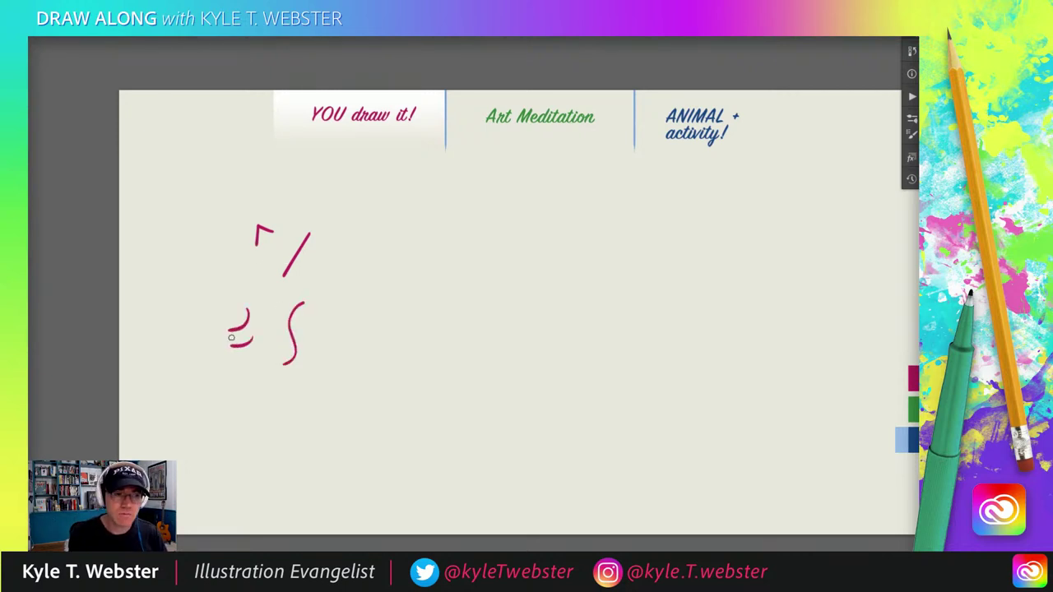
{"action": "key", "text": "Delete"}
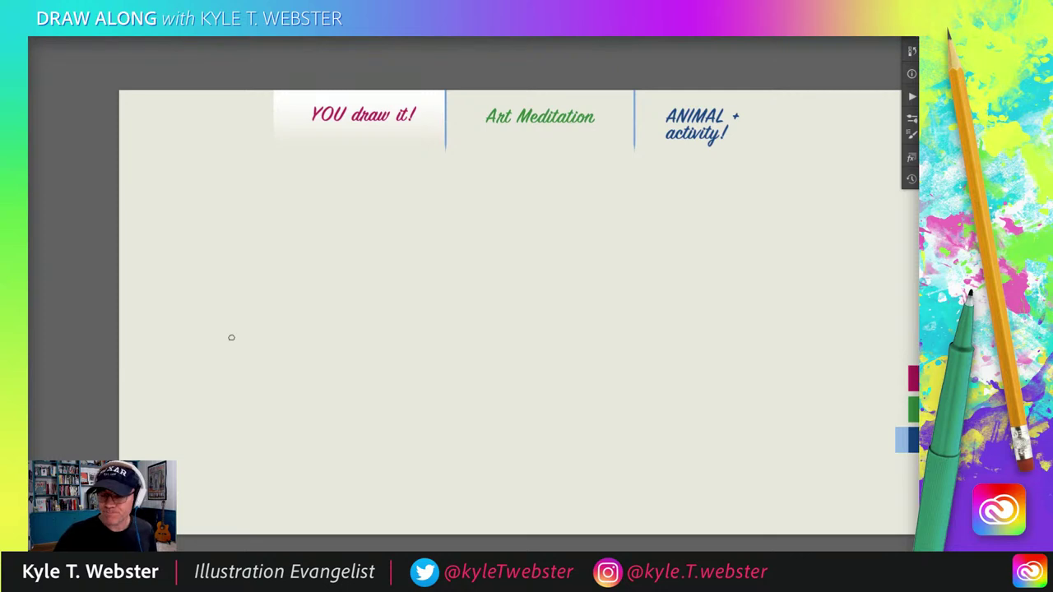
Zoom into the blank area and draw the tilted box outline of the hat
{"action": "scroll", "coordinate": [231, 337], "scroll_direction": "up", "scroll_amount": 3}
{"action": "left_click_drag", "start_coordinate": [421, 308], "coordinate": [312, 310]}
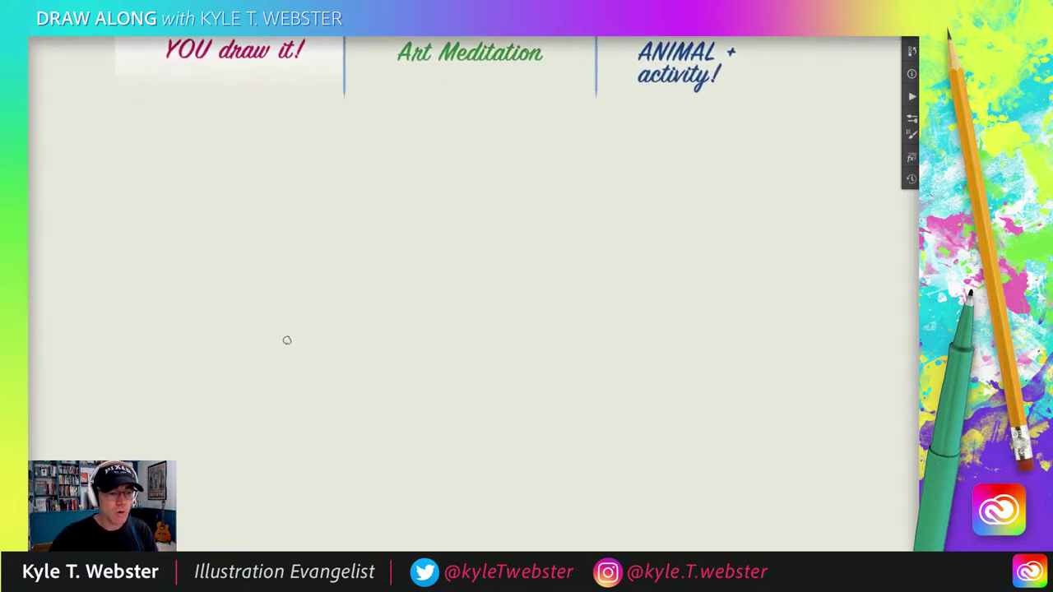
{"action": "scroll", "coordinate": [301, 337], "scroll_direction": "left", "scroll_amount": 2}
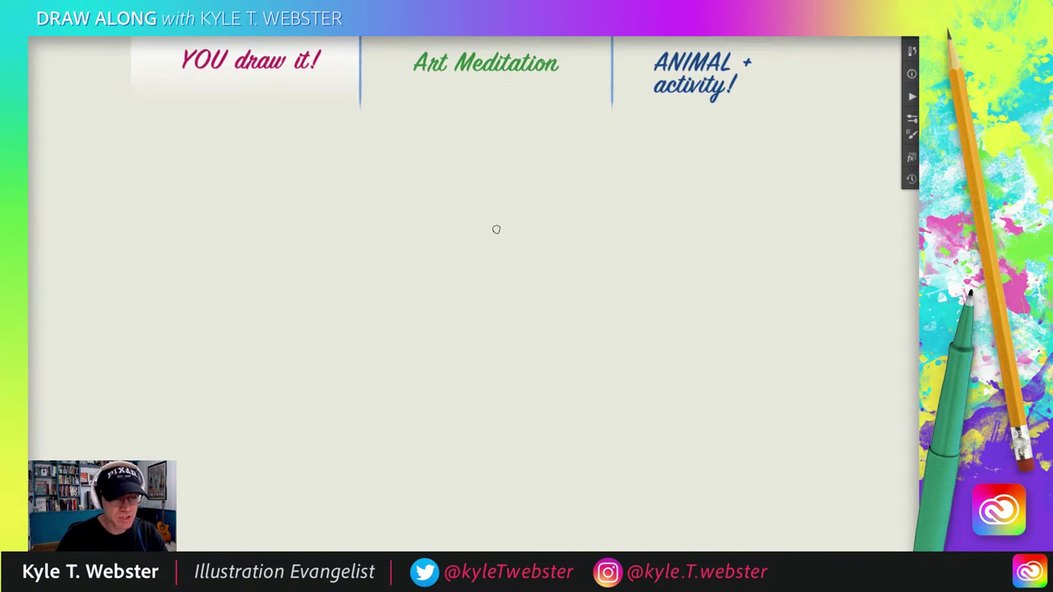
{"action": "mouse_move", "coordinate": [497, 230]}
{"action": "left_mouse_down"}
{"action": "mouse_move", "coordinate": [448, 230]}
{"action": "mouse_move", "coordinate": [457, 251]}
{"action": "left_mouse_up"}
{"action": "key", "text": "ctrl+z"}
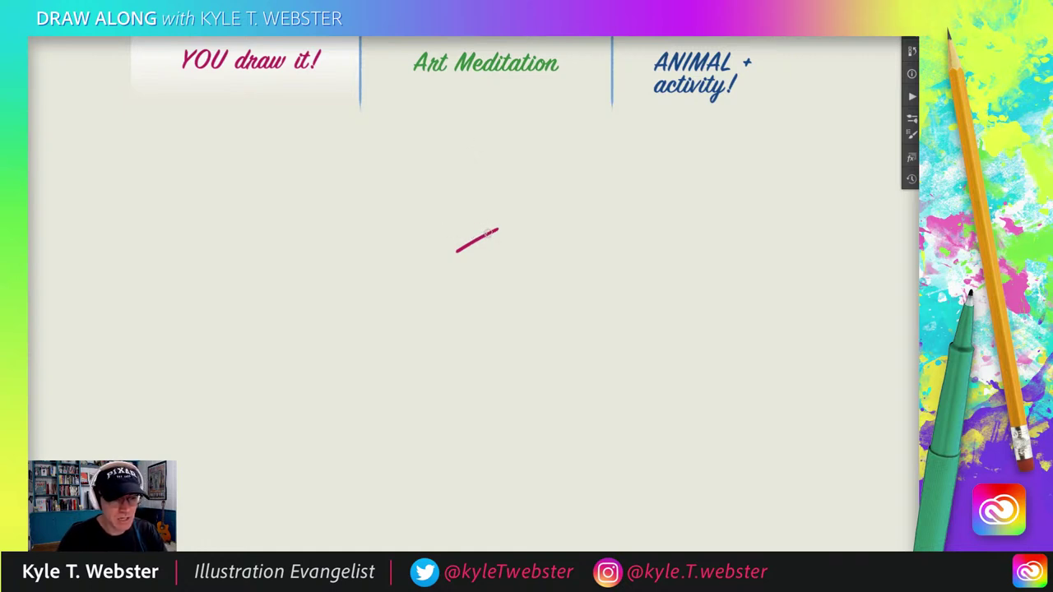
{"action": "mouse_move", "coordinate": [485, 235]}
{"action": "left_mouse_down"}
{"action": "mouse_move", "coordinate": [481, 219]}
{"action": "mouse_move", "coordinate": [455, 239]}
{"action": "mouse_move", "coordinate": [456, 251]}
{"action": "left_mouse_up"}
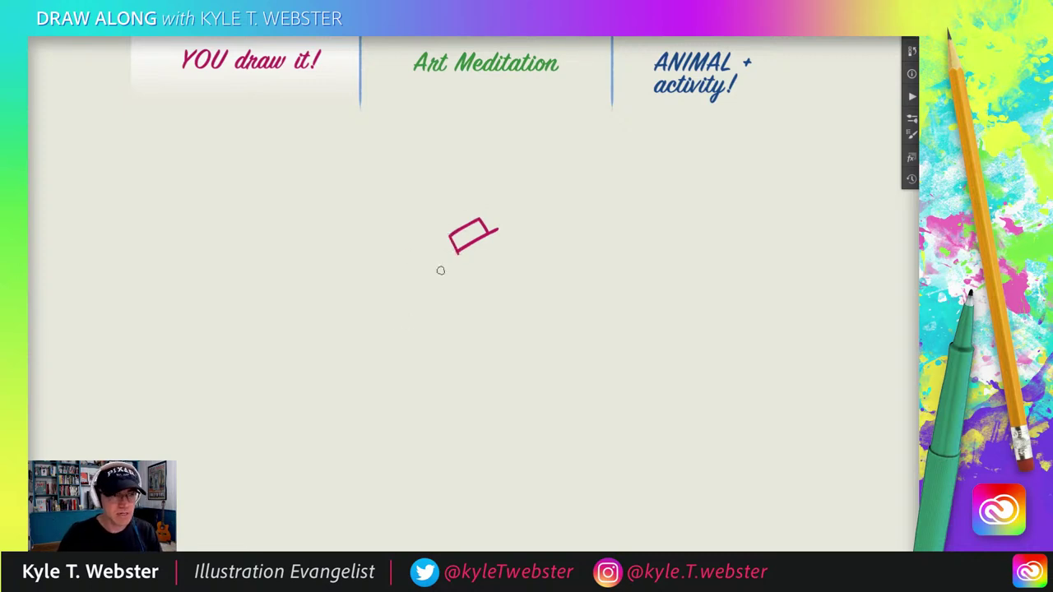
Draw three curled hair strokes hanging below the hat's lower-left corner
{"action": "scroll", "coordinate": [448, 261], "scroll_direction": "up", "scroll_amount": 3}
{"action": "scroll", "coordinate": [426, 282], "scroll_direction": "right", "scroll_amount": 2}
{"action": "scroll", "coordinate": [407, 251], "scroll_direction": "down", "scroll_amount": 2}
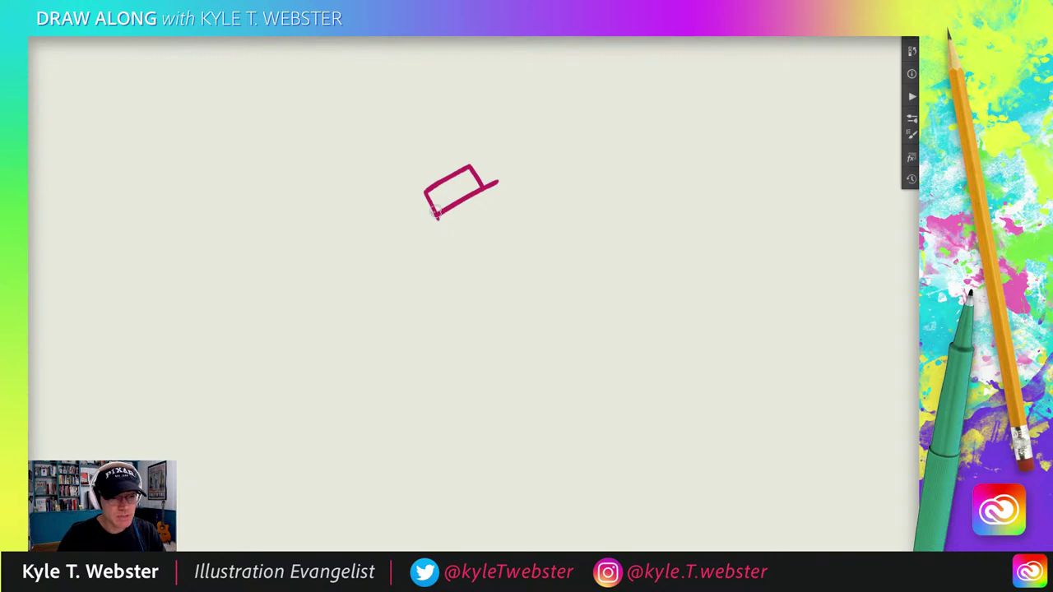
{"action": "left_click_drag", "start_coordinate": [437, 217], "coordinate": [434, 245]}
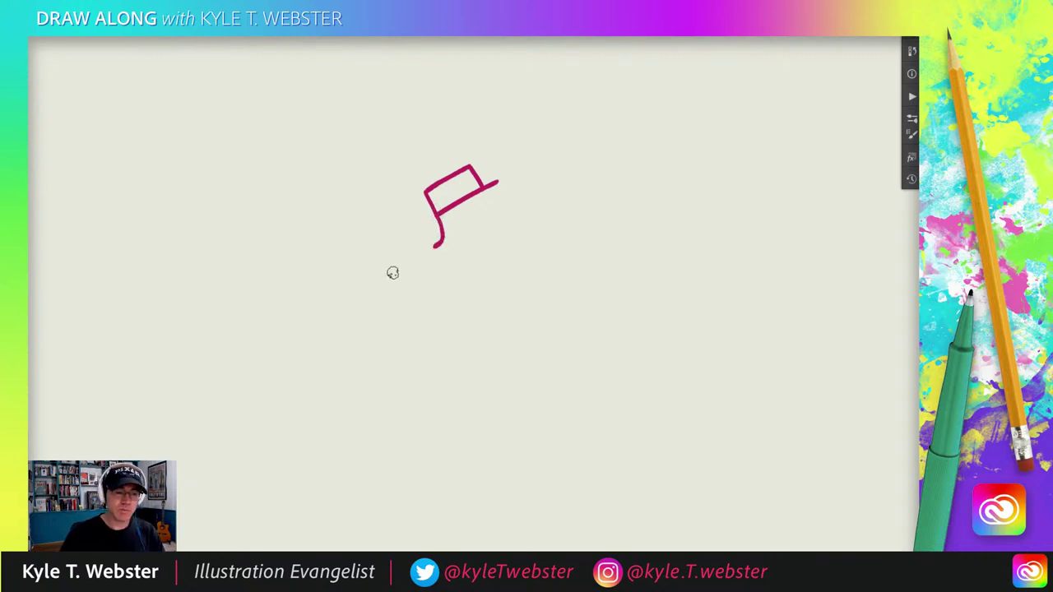
{"action": "left_click_drag", "start_coordinate": [437, 238], "coordinate": [428, 248]}
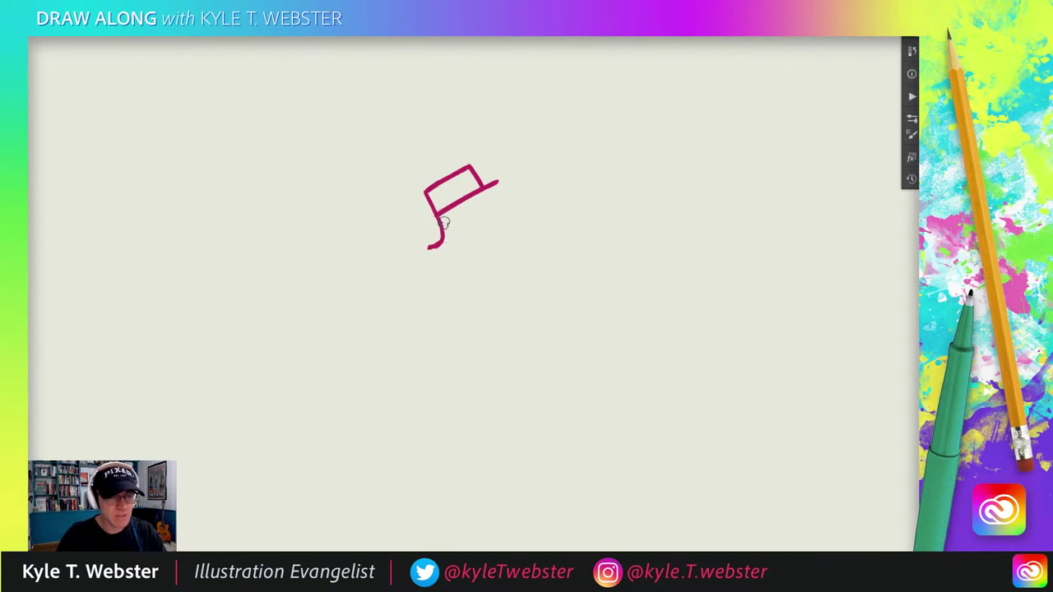
{"action": "left_click_drag", "start_coordinate": [451, 234], "coordinate": [428, 249]}
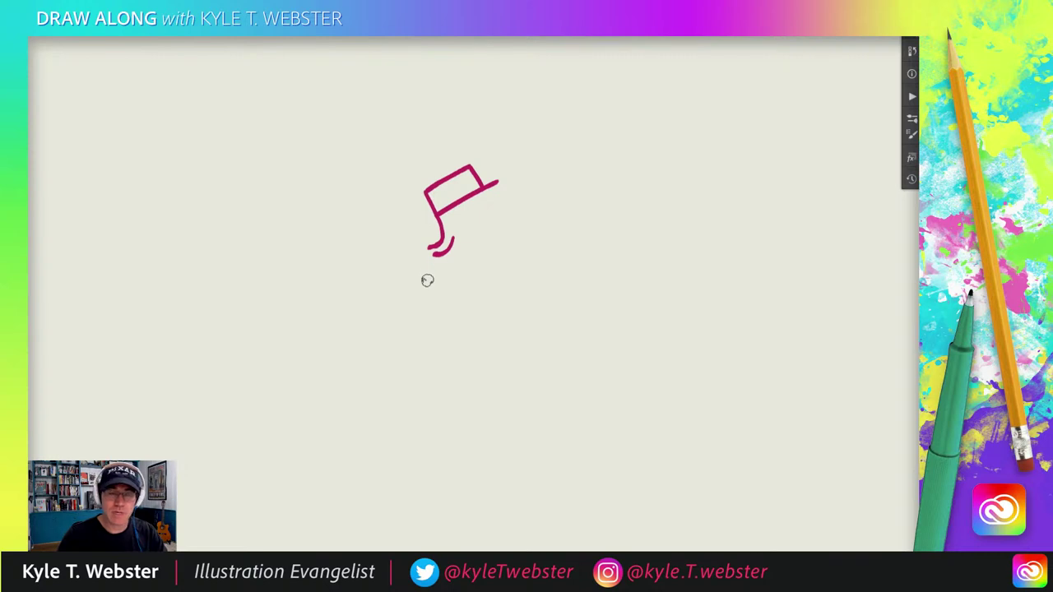
{"action": "left_click_drag", "start_coordinate": [461, 245], "coordinate": [441, 264]}
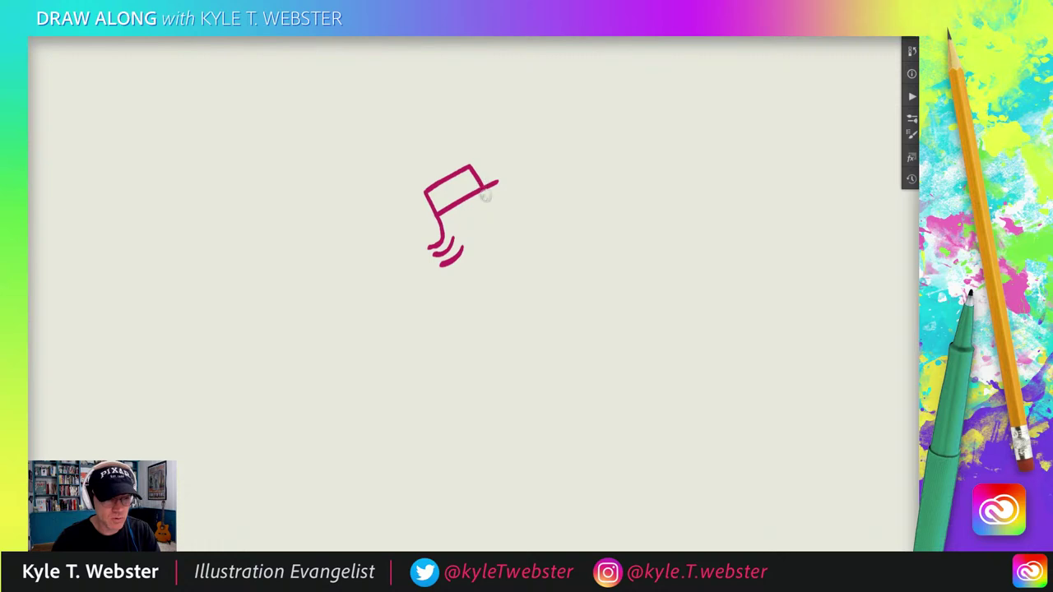
Discard a brim hook stroke, then draw the closed eye, nose and curved jaw-and-chin profile
{"action": "left_click_drag", "start_coordinate": [486, 194], "coordinate": [499, 206]}
{"action": "key", "text": "ctrl+z"}
{"action": "key", "text": "ctrl+z"}
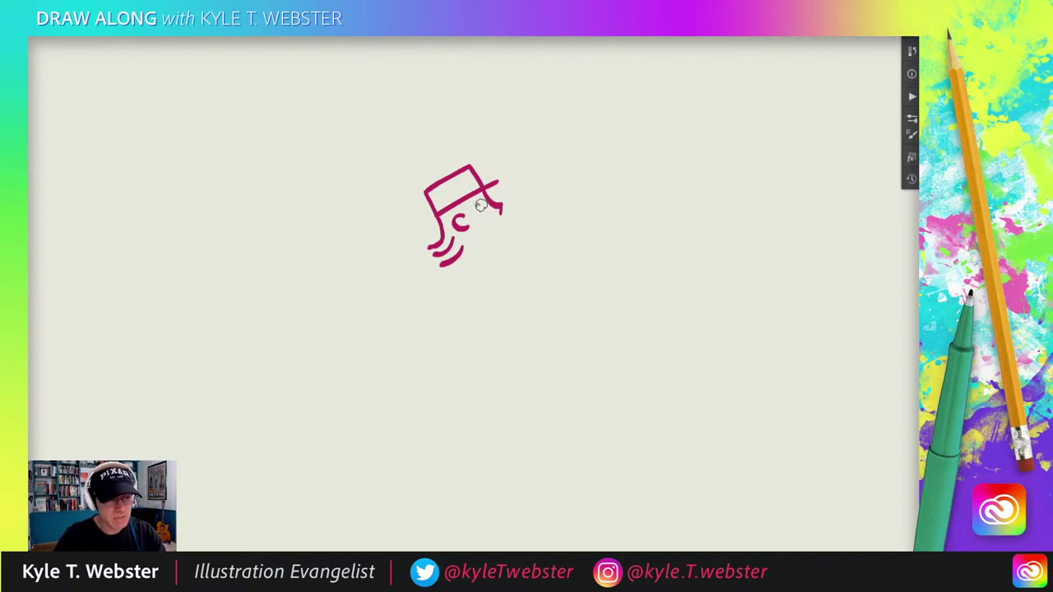
{"action": "left_click_drag", "start_coordinate": [472, 204], "coordinate": [485, 202]}
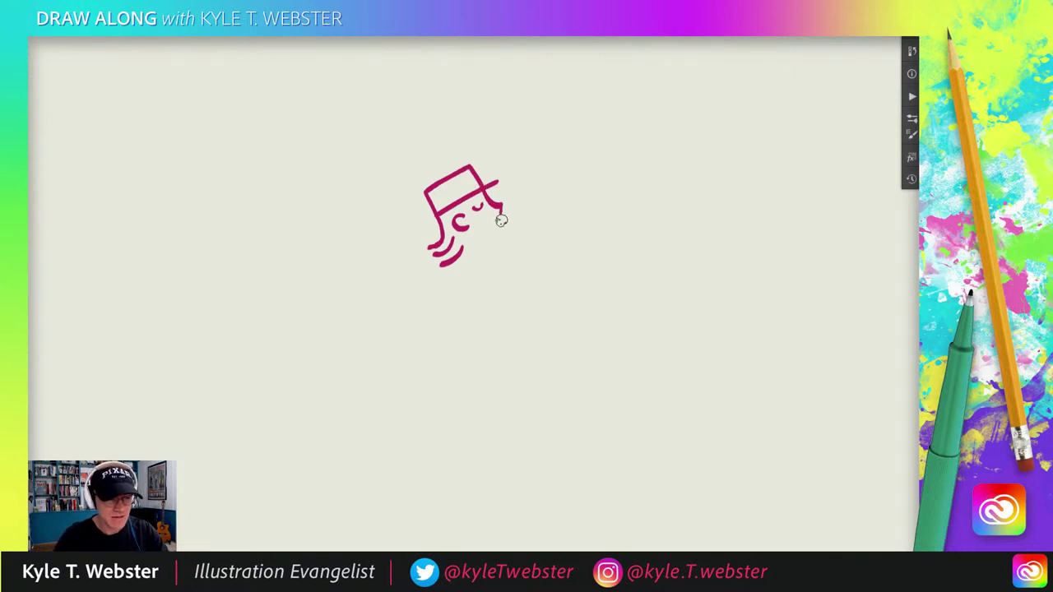
{"action": "left_click_drag", "start_coordinate": [501, 220], "coordinate": [491, 219]}
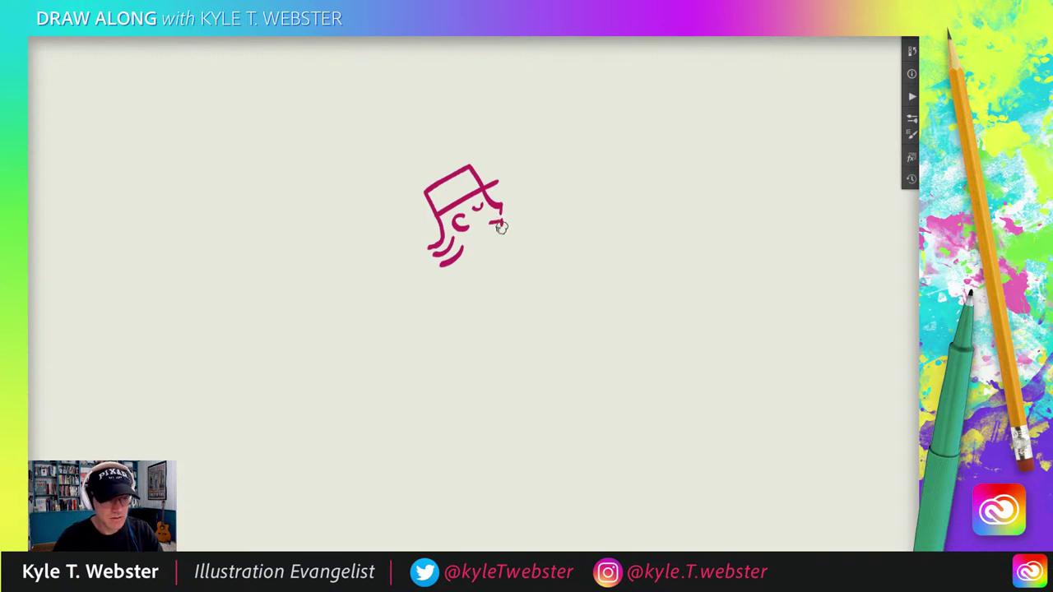
{"action": "left_click_drag", "start_coordinate": [501, 225], "coordinate": [490, 244]}
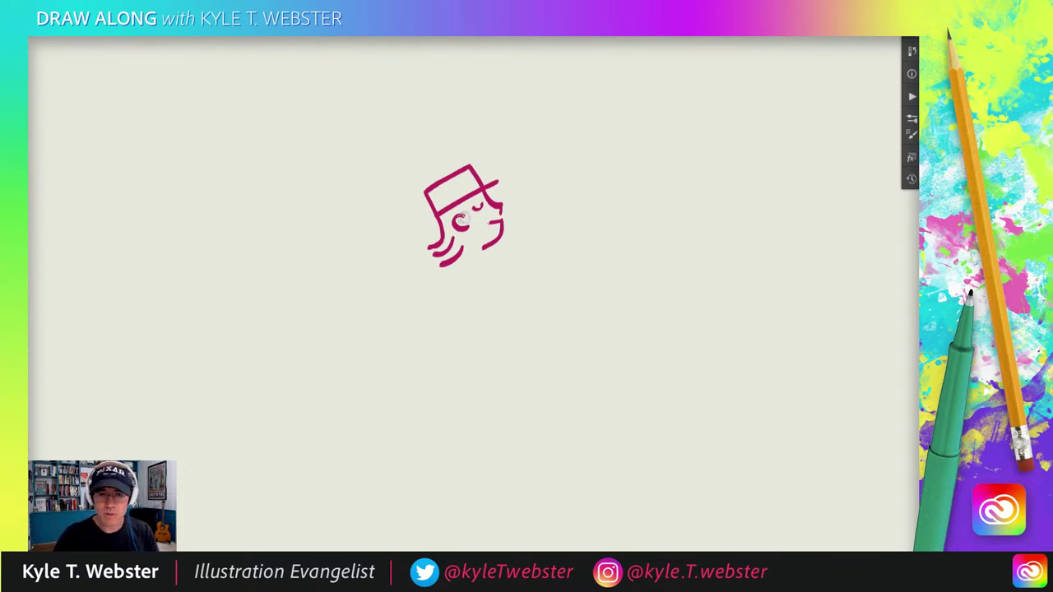
Draw the neck down from the chin, plus the body's front, back and bottom lines
{"action": "left_click_drag", "start_coordinate": [484, 248], "coordinate": [502, 301]}
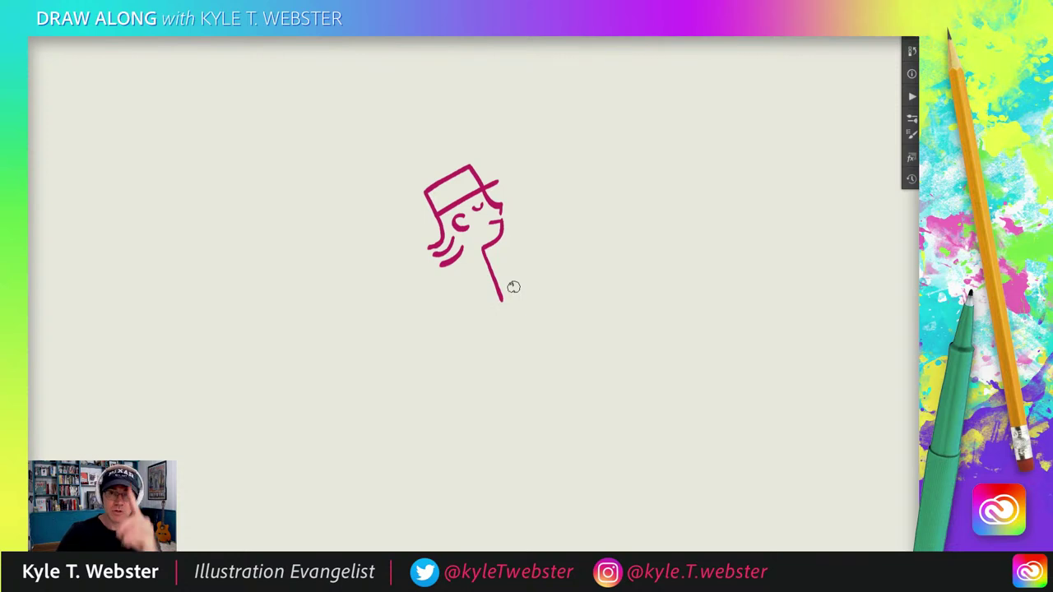
{"action": "left_click_drag", "start_coordinate": [501, 300], "coordinate": [501, 328]}
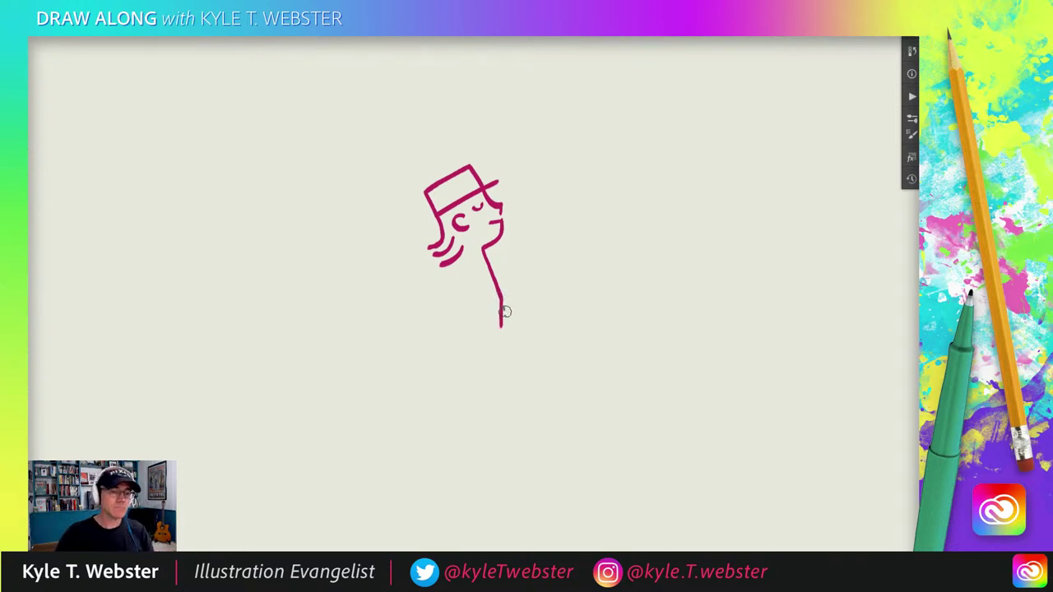
{"action": "left_click_drag", "start_coordinate": [501, 315], "coordinate": [500, 335]}
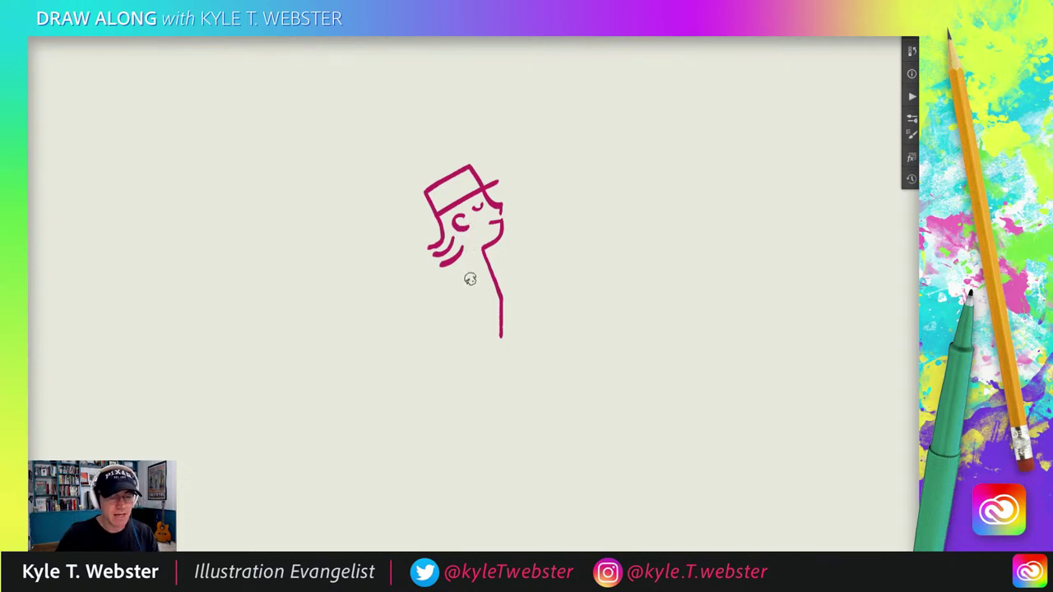
{"action": "left_click_drag", "start_coordinate": [470, 282], "coordinate": [470, 335]}
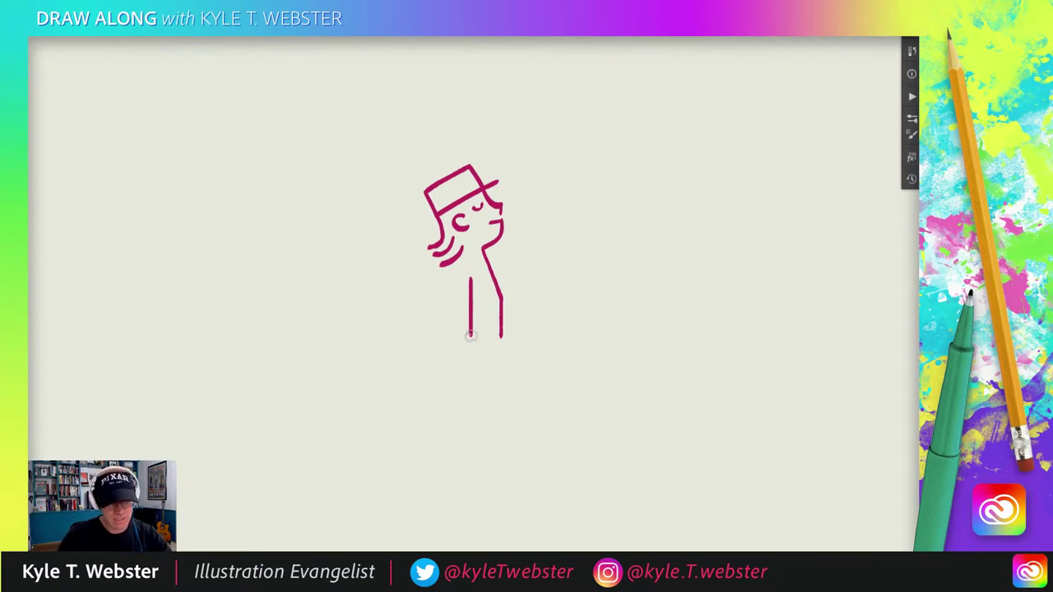
{"action": "left_click_drag", "start_coordinate": [469, 337], "coordinate": [526, 338]}
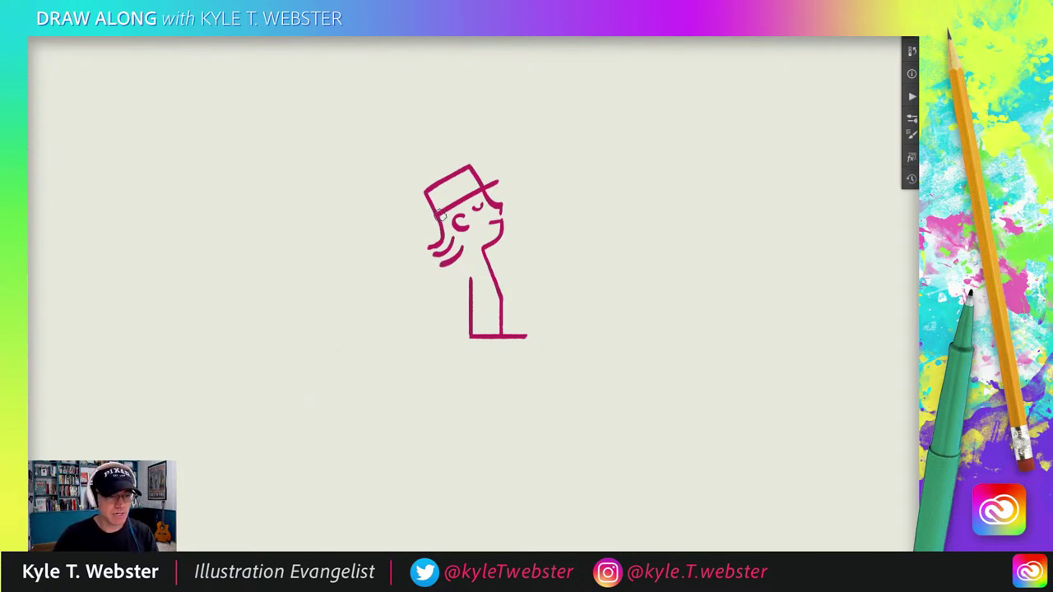
Add a second leg line, close the foot box, and add a toe mark and hair stroke
{"action": "mouse_move", "coordinate": [444, 280]}
{"action": "left_mouse_down"}
{"action": "mouse_move", "coordinate": [445, 361]}
{"action": "mouse_move", "coordinate": [527, 361]}
{"action": "left_mouse_up"}
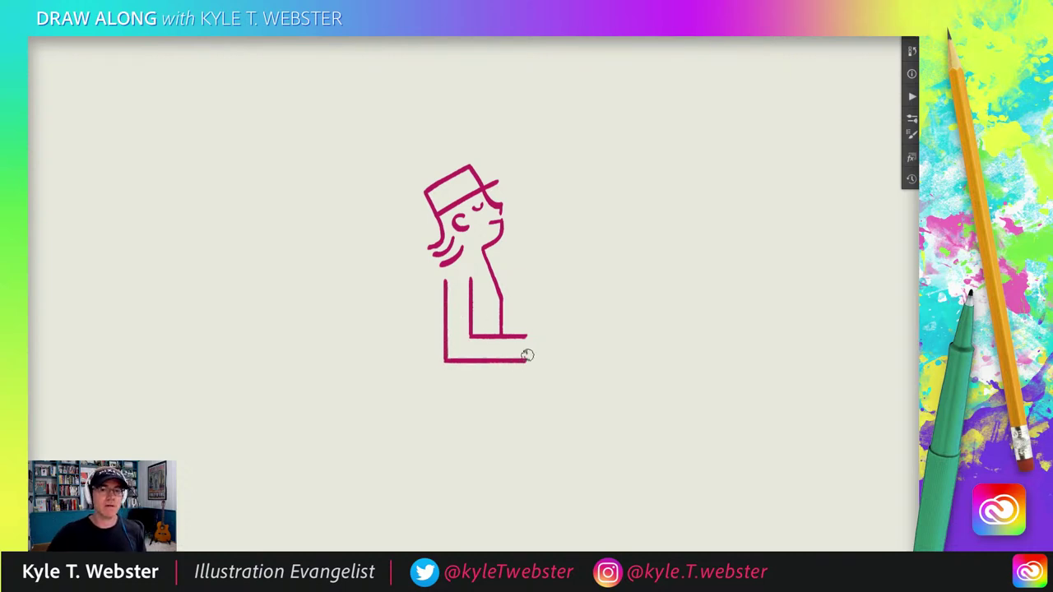
{"action": "left_click_drag", "start_coordinate": [527, 336], "coordinate": [527, 362]}
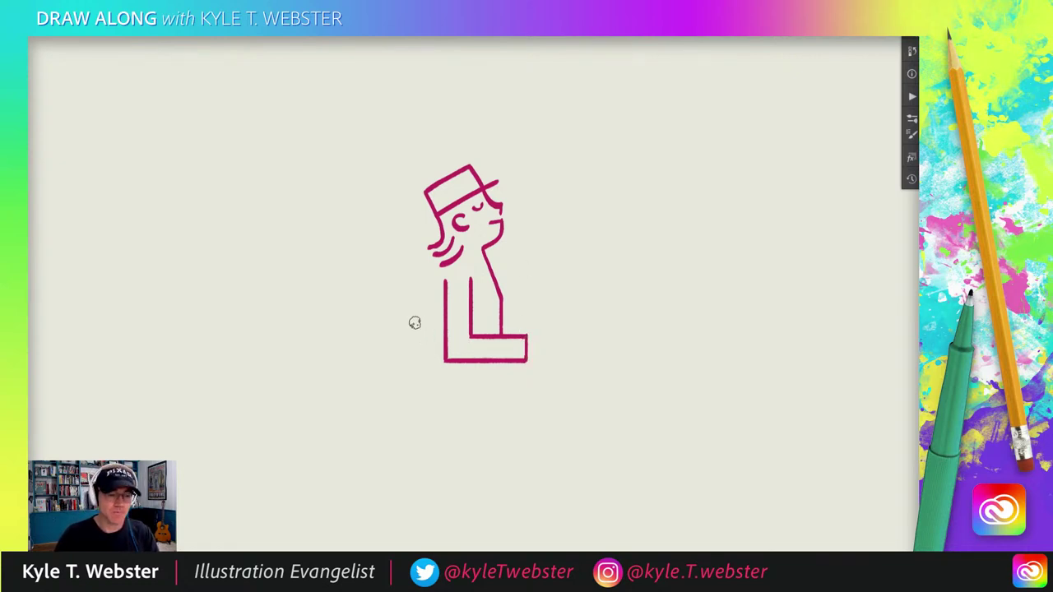
{"action": "left_click_drag", "start_coordinate": [510, 348], "coordinate": [494, 354]}
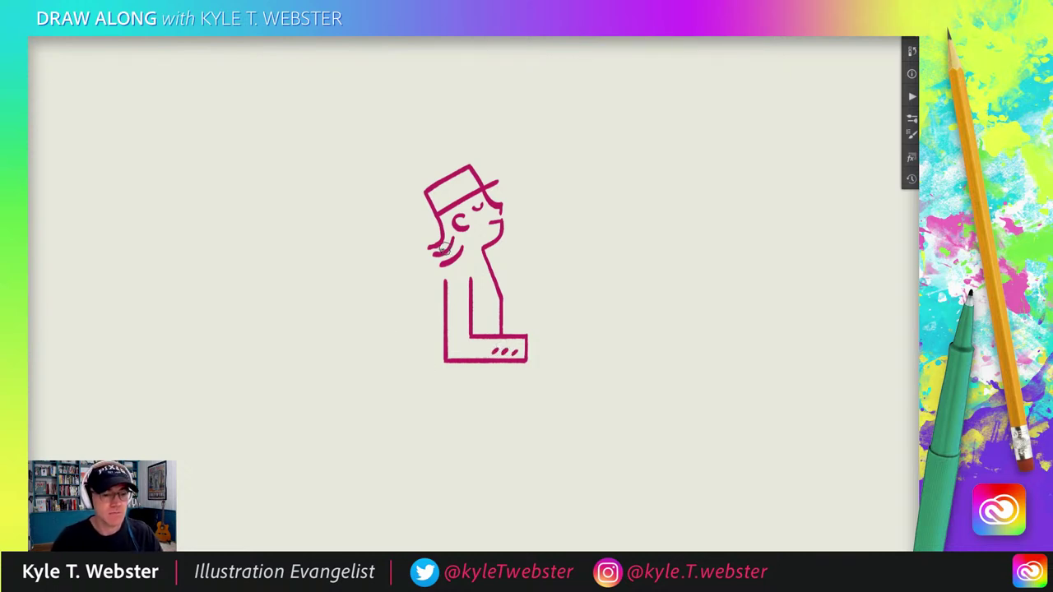
{"action": "left_click_drag", "start_coordinate": [448, 244], "coordinate": [439, 256]}
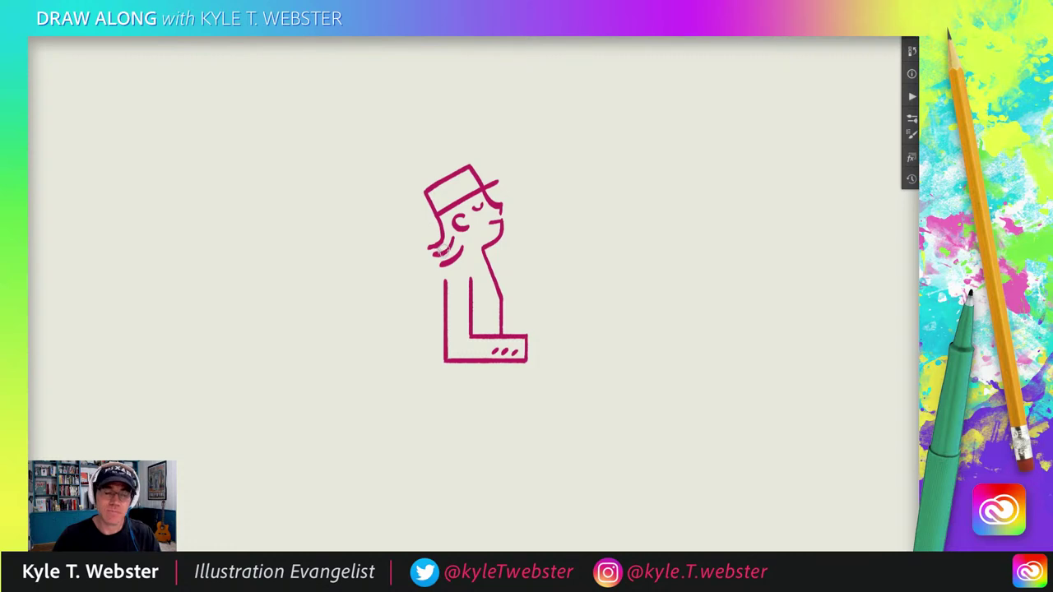
{"action": "scroll", "coordinate": [385, 280], "scroll_direction": "down", "scroll_amount": 1}
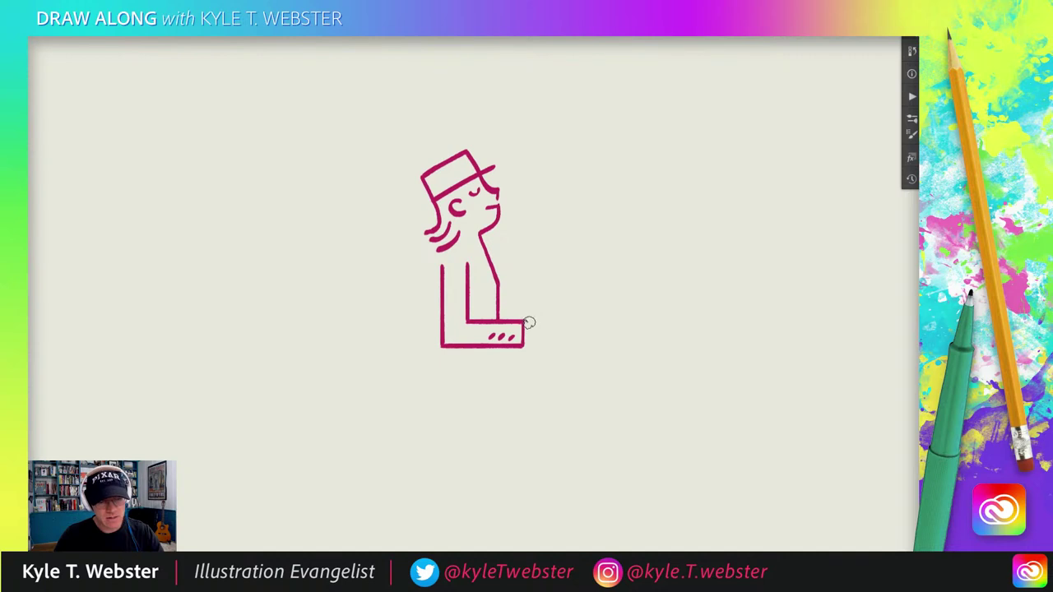
Draw a small circle at the hand and a diagonal drumstick with a tip
{"action": "mouse_move", "coordinate": [529, 323]}
{"action": "left_mouse_down"}
{"action": "mouse_move", "coordinate": [544, 320]}
{"action": "mouse_move", "coordinate": [551, 335]}
{"action": "mouse_move", "coordinate": [536, 345]}
{"action": "mouse_move", "coordinate": [532, 333]}
{"action": "left_mouse_up"}
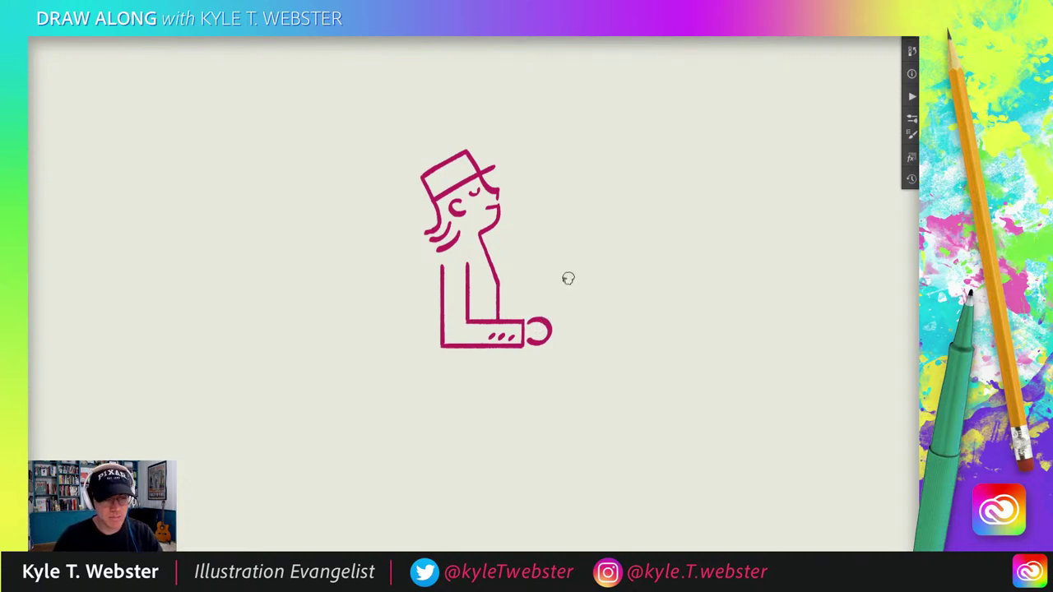
{"action": "left_click_drag", "start_coordinate": [567, 275], "coordinate": [542, 324]}
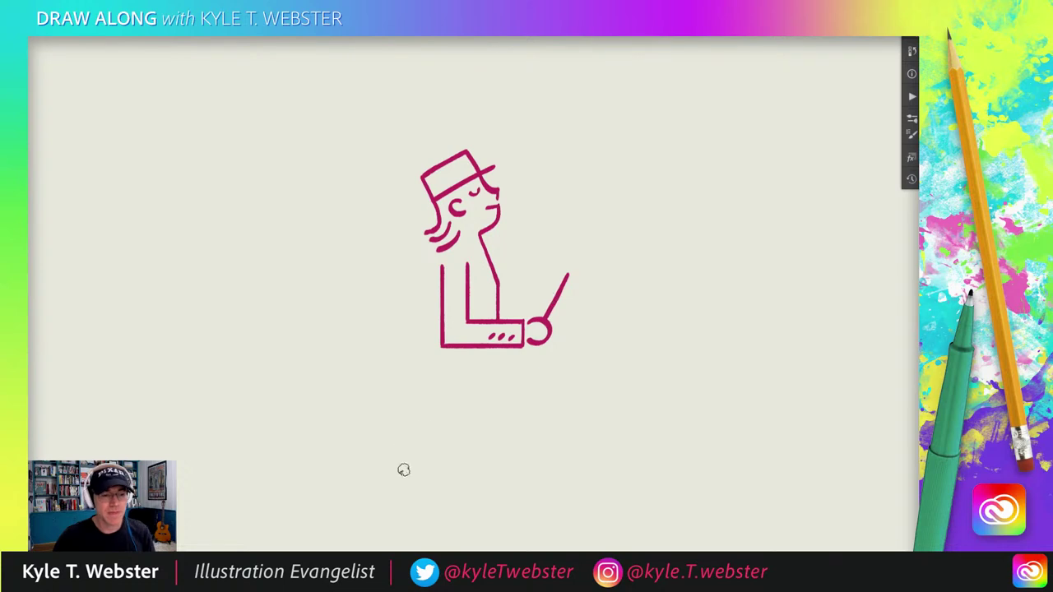
{"action": "mouse_move", "coordinate": [575, 276]}
{"action": "left_mouse_down"}
{"action": "mouse_move", "coordinate": [562, 275]}
{"action": "mouse_move", "coordinate": [573, 278]}
{"action": "mouse_move", "coordinate": [581, 245]}
{"action": "mouse_move", "coordinate": [560, 272]}
{"action": "left_mouse_up"}
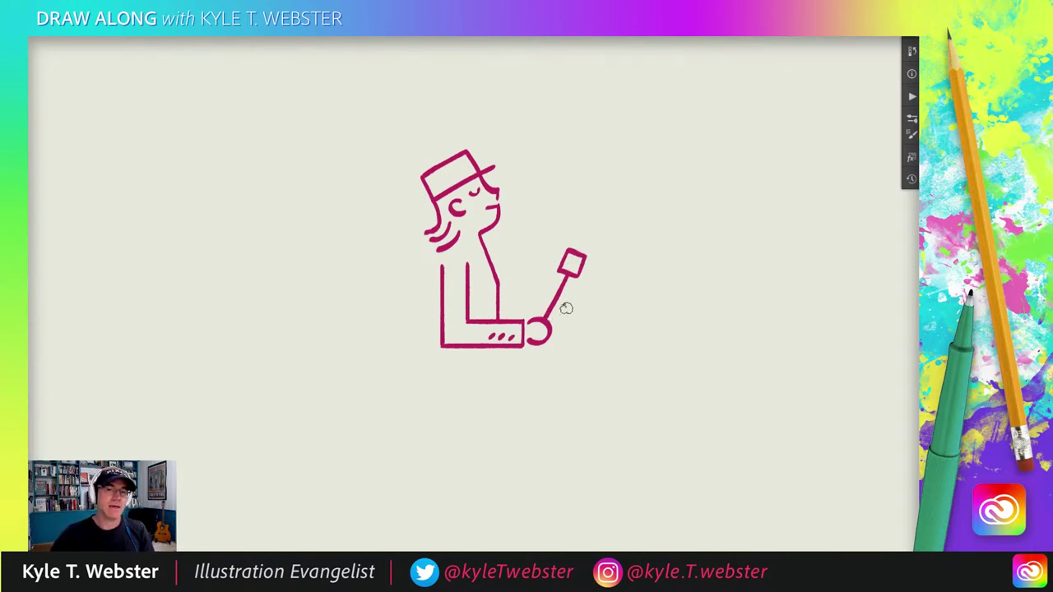
Draw the coat tail below the seat with a curved lower edge and vertical side
{"action": "left_click_drag", "start_coordinate": [410, 300], "coordinate": [396, 269]}
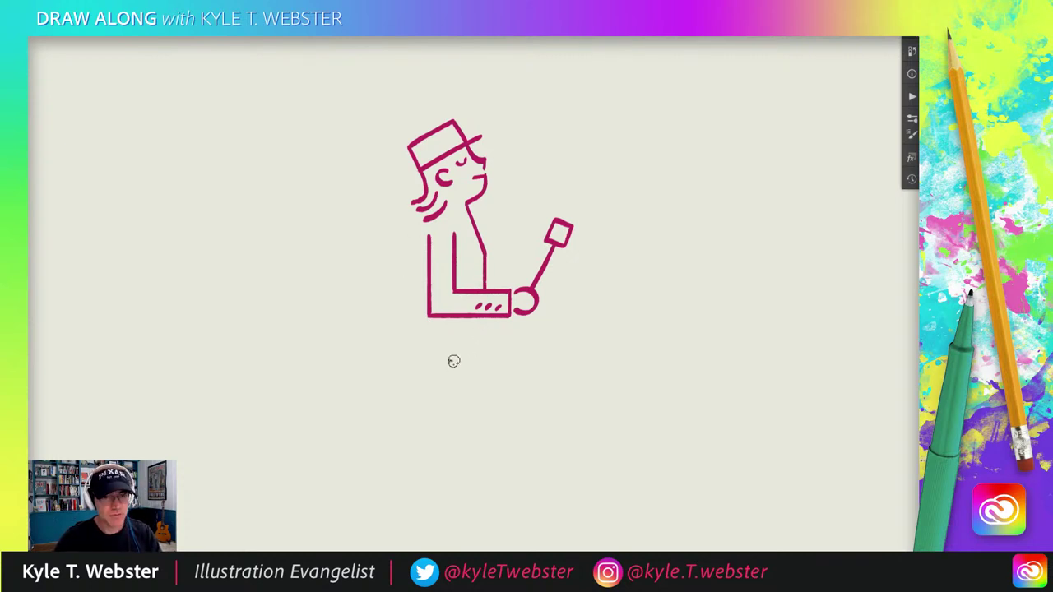
{"action": "left_click_drag", "start_coordinate": [482, 324], "coordinate": [430, 364]}
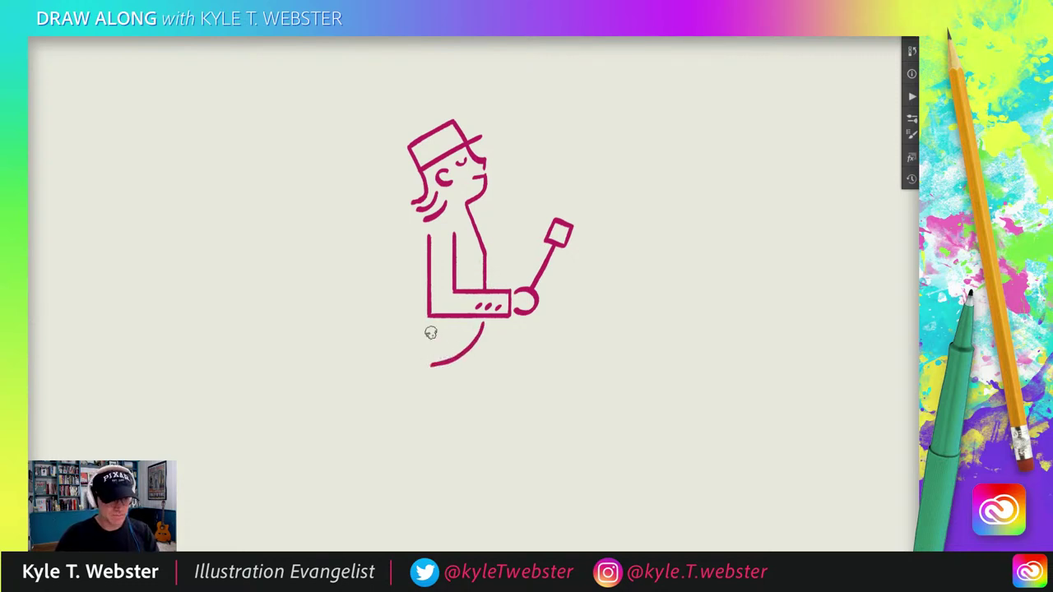
{"action": "left_click_drag", "start_coordinate": [429, 324], "coordinate": [429, 366]}
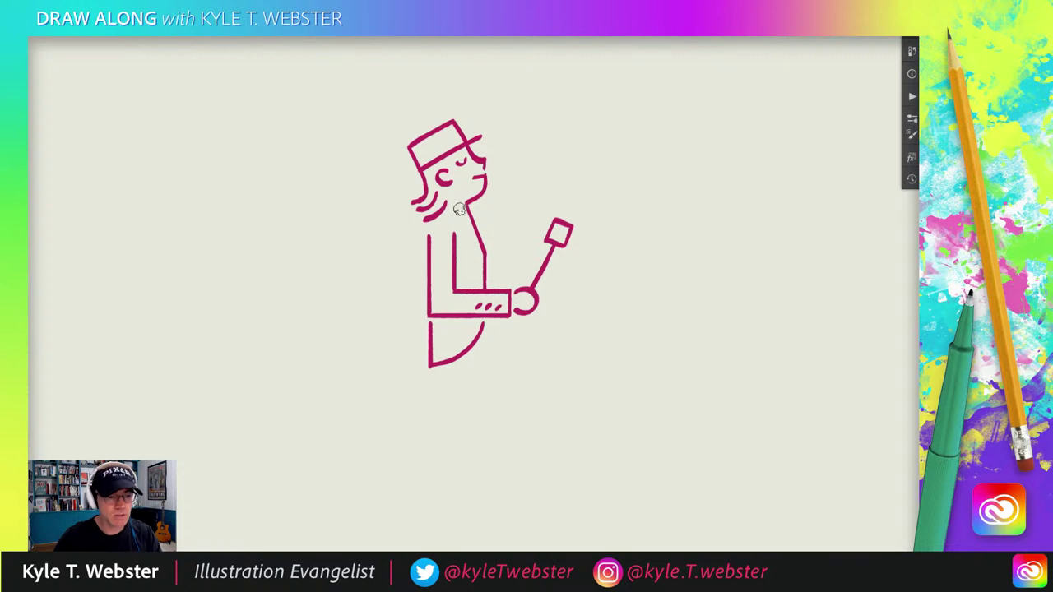
Dot three buttons down the torso
{"action": "left_click", "coordinate": [473, 249]}
{"action": "left_click", "coordinate": [474, 262]}
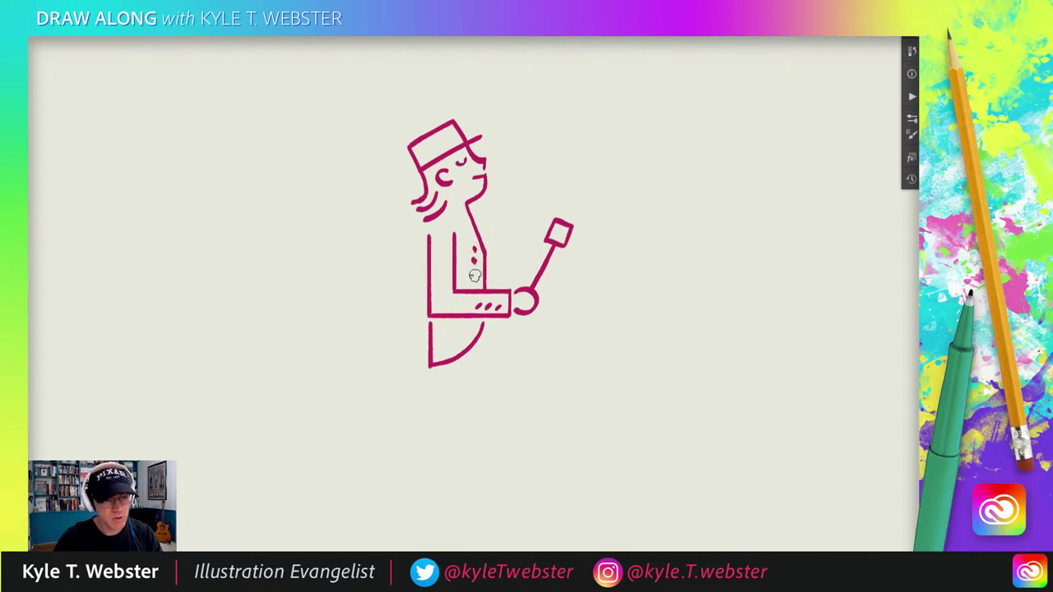
{"action": "left_click", "coordinate": [475, 274]}
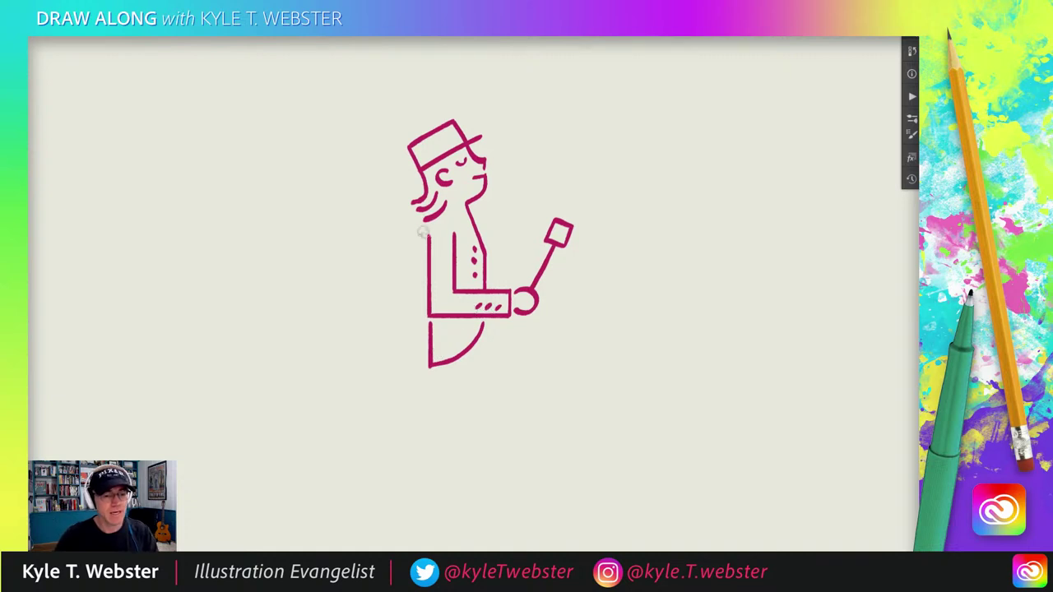
{"action": "left_click_drag", "start_coordinate": [453, 364], "coordinate": [451, 322]}
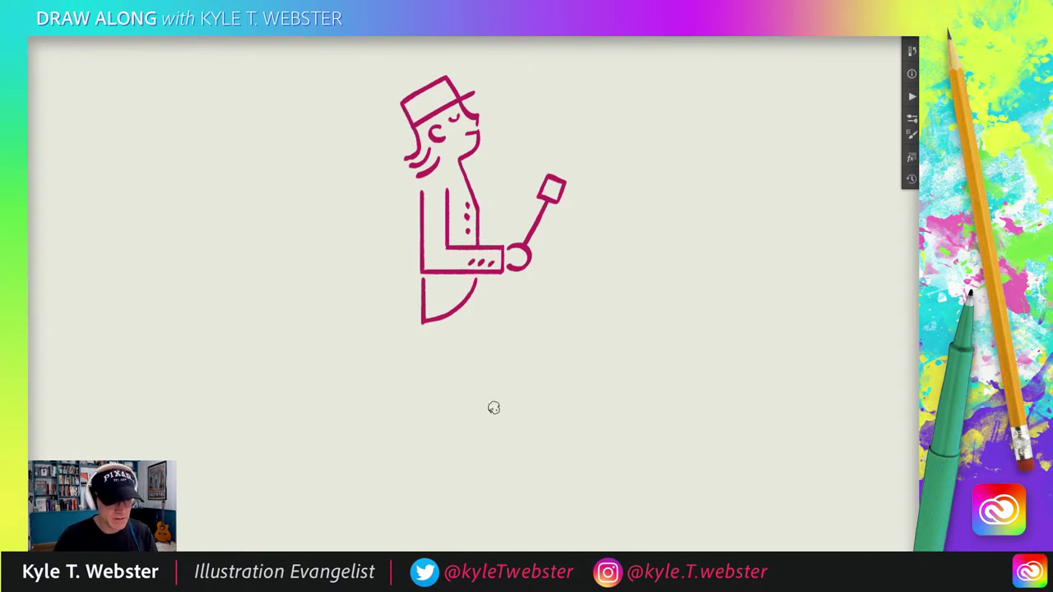
{"action": "scroll", "coordinate": [447, 329], "scroll_direction": "down", "scroll_amount": 3}
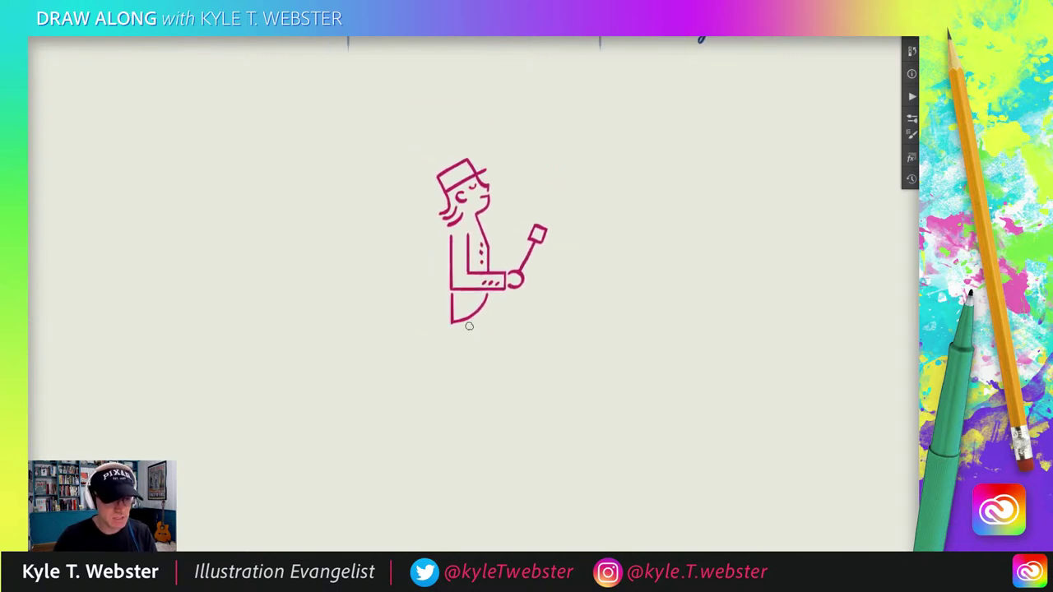
Draw the striding front leg with its foot and the back leg with its foot and toe
{"action": "left_click_drag", "start_coordinate": [470, 329], "coordinate": [519, 427]}
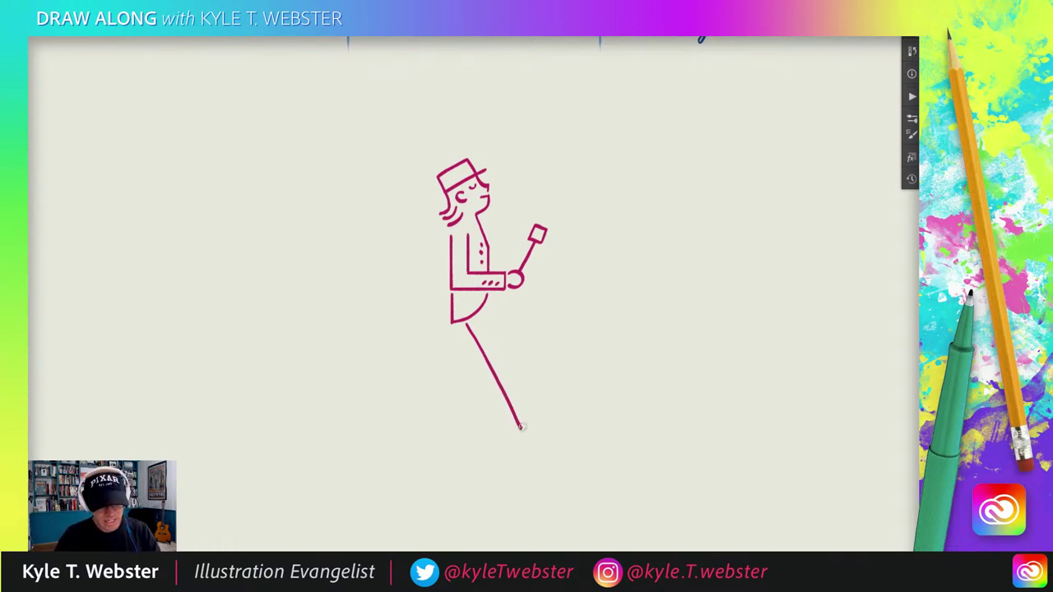
{"action": "left_click_drag", "start_coordinate": [520, 427], "coordinate": [542, 417]}
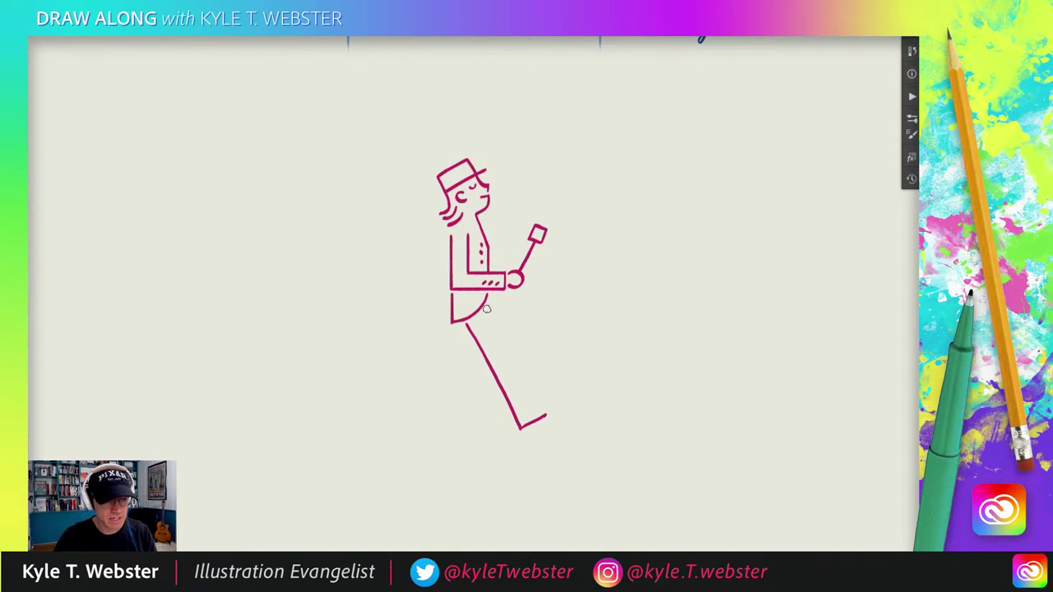
{"action": "left_click_drag", "start_coordinate": [486, 308], "coordinate": [528, 416]}
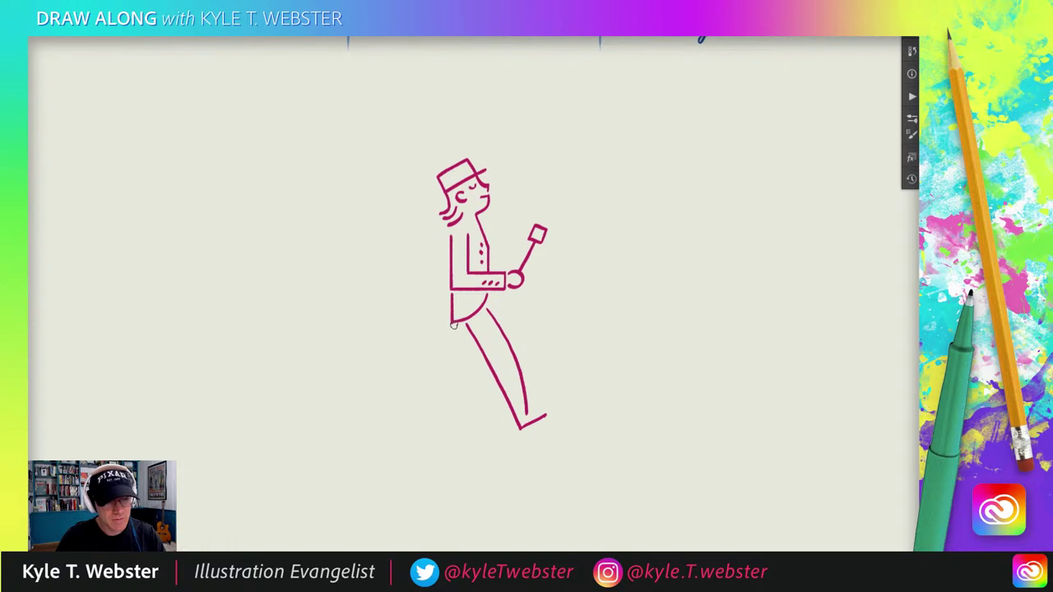
{"action": "left_click_drag", "start_coordinate": [454, 328], "coordinate": [444, 375]}
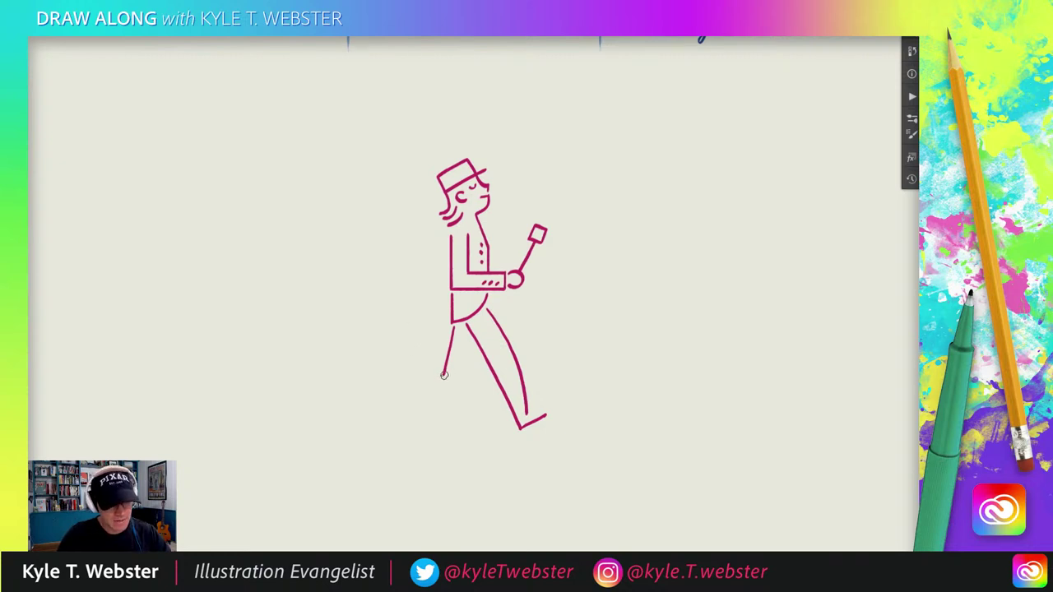
{"action": "left_click_drag", "start_coordinate": [444, 376], "coordinate": [404, 399]}
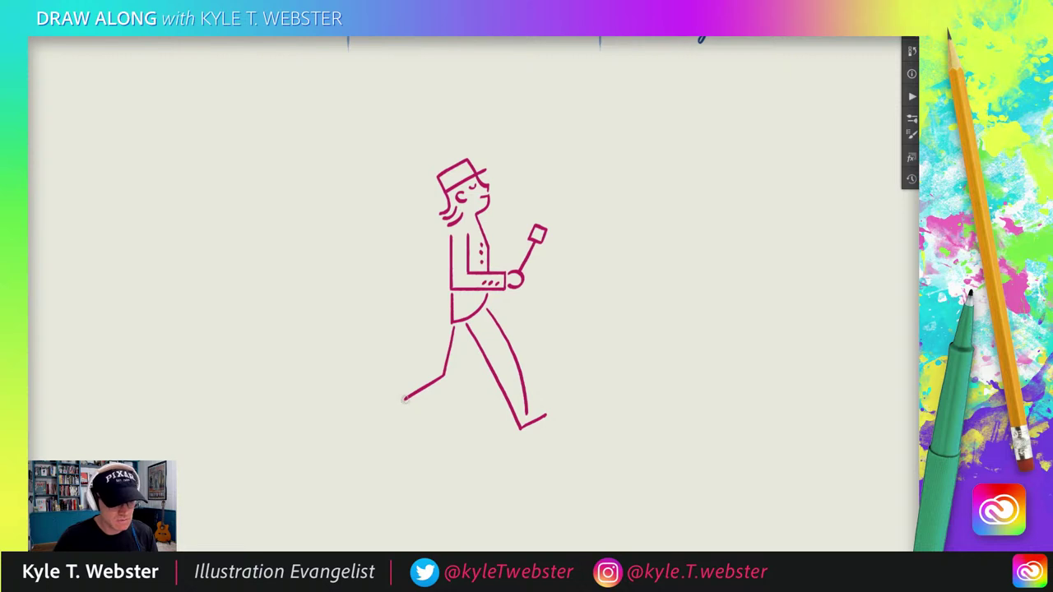
{"action": "left_click_drag", "start_coordinate": [404, 399], "coordinate": [419, 424]}
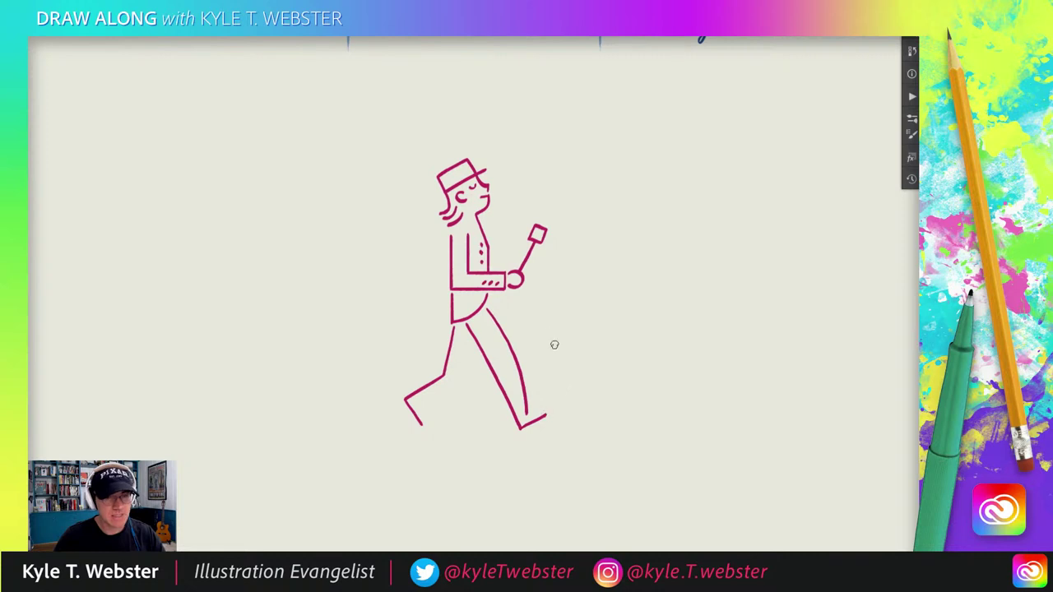
{"action": "mouse_move", "coordinate": [421, 404]}
{"action": "left_mouse_down"}
{"action": "mouse_move", "coordinate": [473, 371]}
{"action": "mouse_move", "coordinate": [476, 349]}
{"action": "left_mouse_up"}
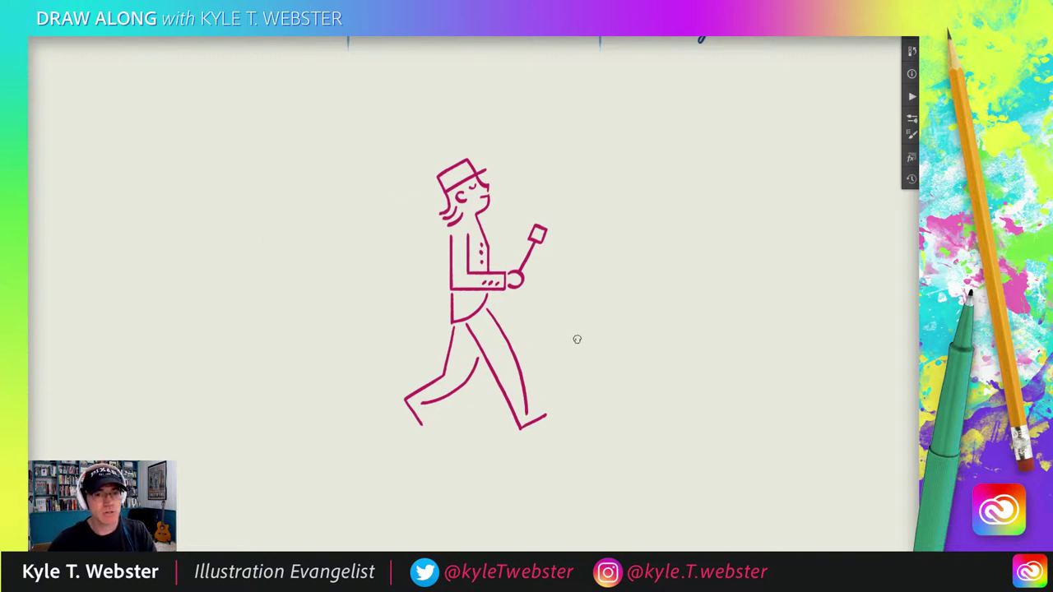
Draw two stacked squares to the left of the figure
{"action": "left_click_drag", "start_coordinate": [395, 329], "coordinate": [480, 340]}
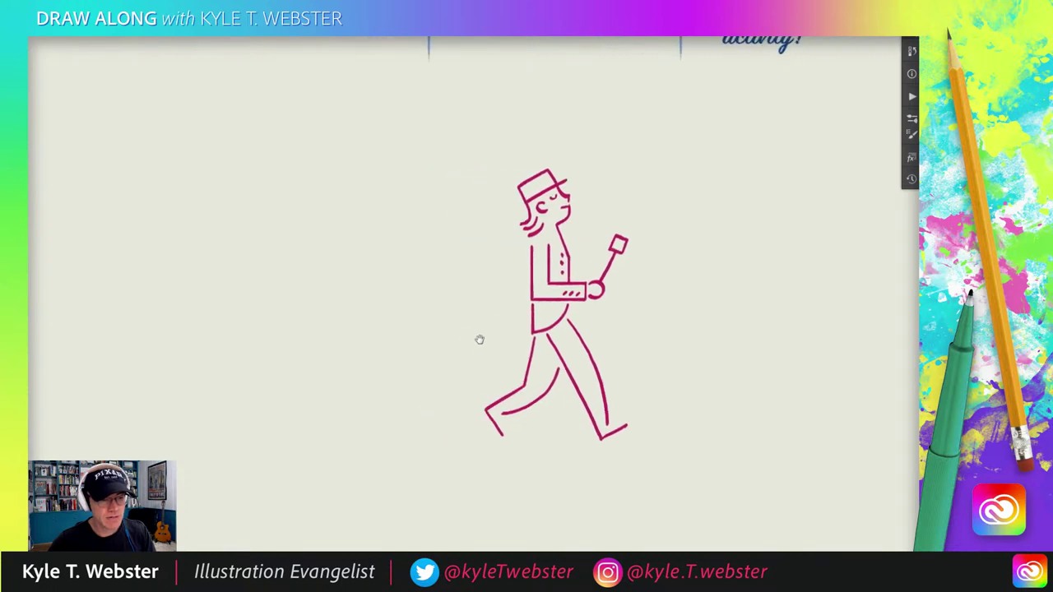
{"action": "mouse_move", "coordinate": [403, 243]}
{"action": "left_mouse_down"}
{"action": "mouse_move", "coordinate": [311, 261]}
{"action": "mouse_move", "coordinate": [309, 247]}
{"action": "mouse_move", "coordinate": [310, 343]}
{"action": "left_mouse_up"}
{"action": "mouse_move", "coordinate": [407, 245]}
{"action": "left_mouse_down"}
{"action": "mouse_move", "coordinate": [405, 335]}
{"action": "mouse_move", "coordinate": [310, 343]}
{"action": "left_mouse_up"}
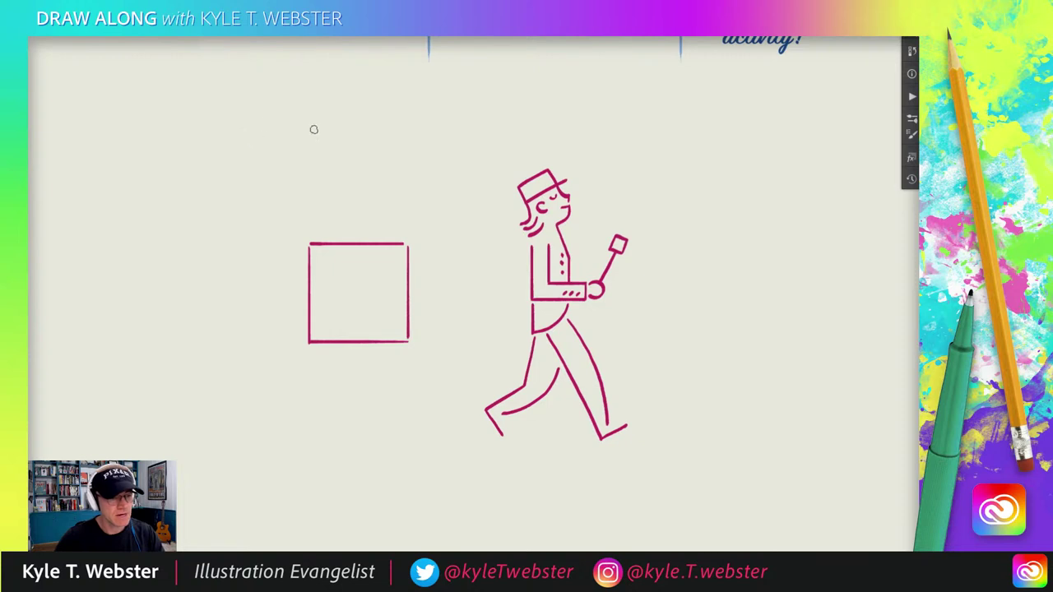
{"action": "mouse_move", "coordinate": [396, 100]}
{"action": "left_mouse_down"}
{"action": "mouse_move", "coordinate": [305, 101]}
{"action": "mouse_move", "coordinate": [305, 193]}
{"action": "mouse_move", "coordinate": [393, 195]}
{"action": "mouse_move", "coordinate": [400, 130]}
{"action": "mouse_move", "coordinate": [402, 196]}
{"action": "left_mouse_up"}
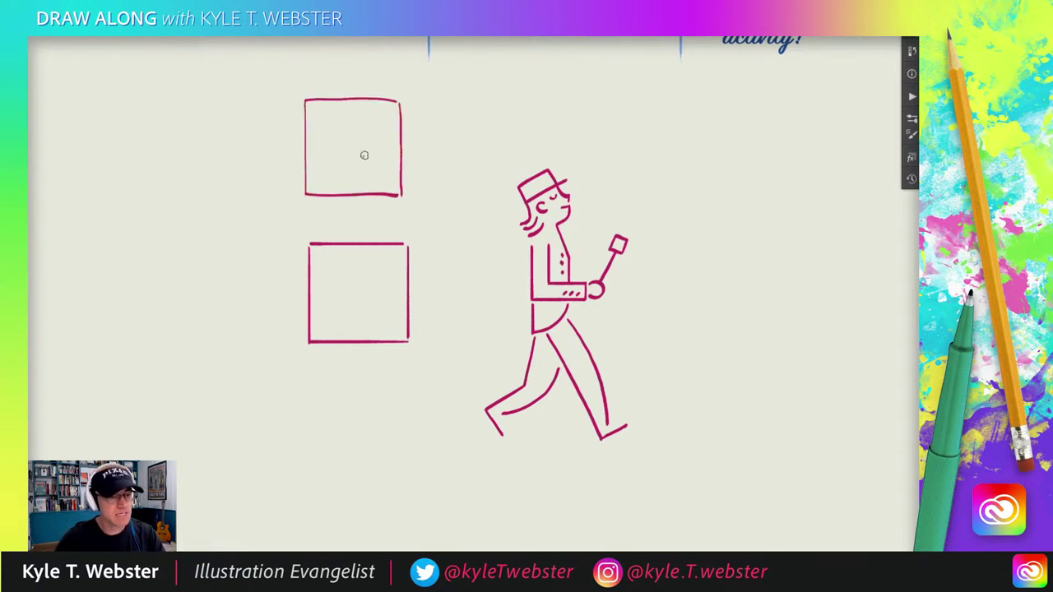
Divide the upper square with both diagonals, vertical and horizontal midlines, and a diamond
{"action": "left_click_drag", "start_coordinate": [398, 102], "coordinate": [305, 195]}
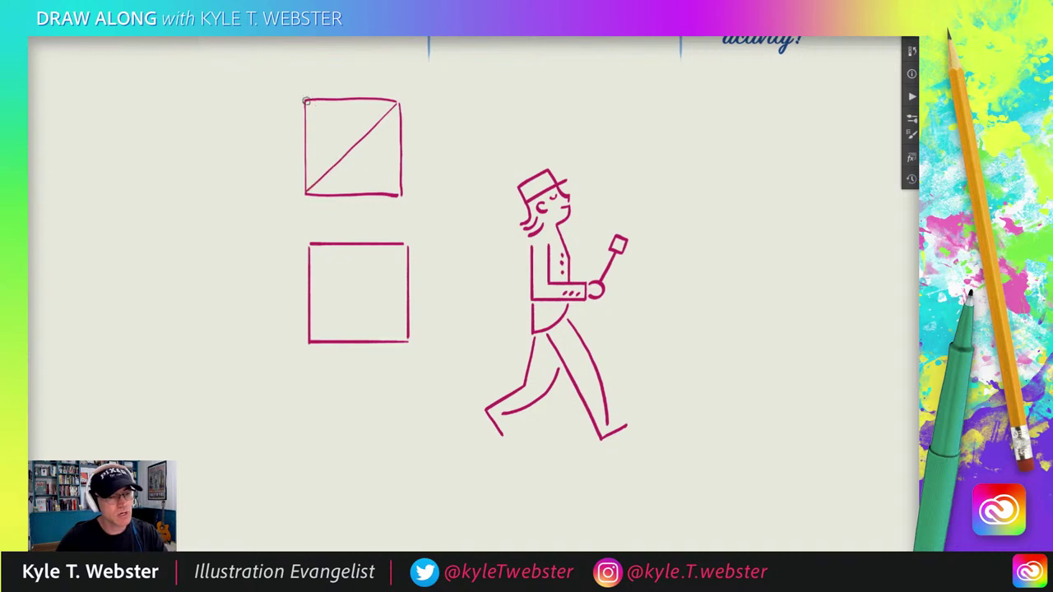
{"action": "left_click_drag", "start_coordinate": [309, 104], "coordinate": [399, 194]}
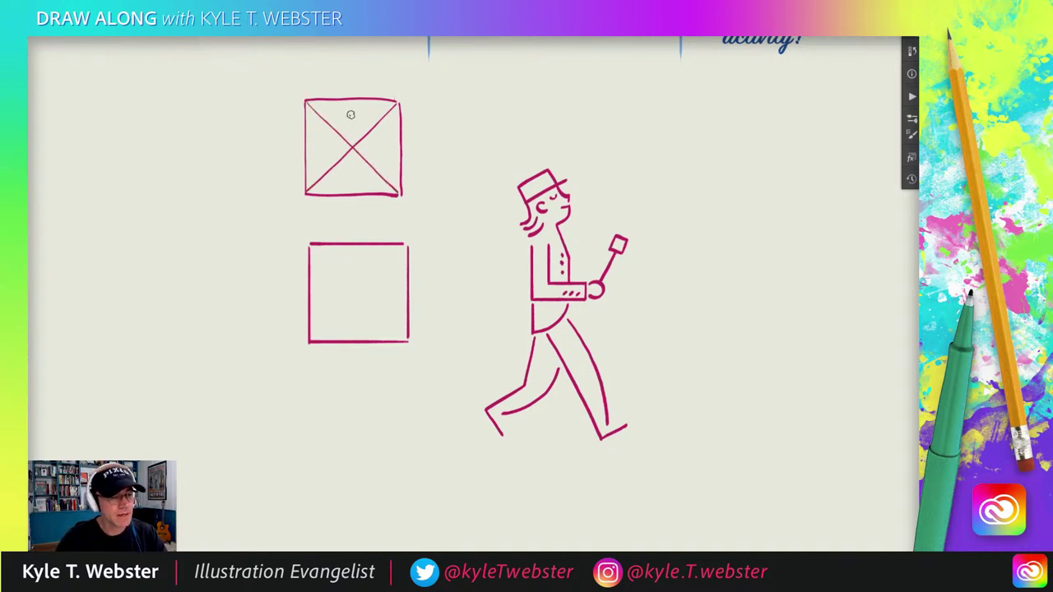
{"action": "left_click_drag", "start_coordinate": [353, 101], "coordinate": [354, 195]}
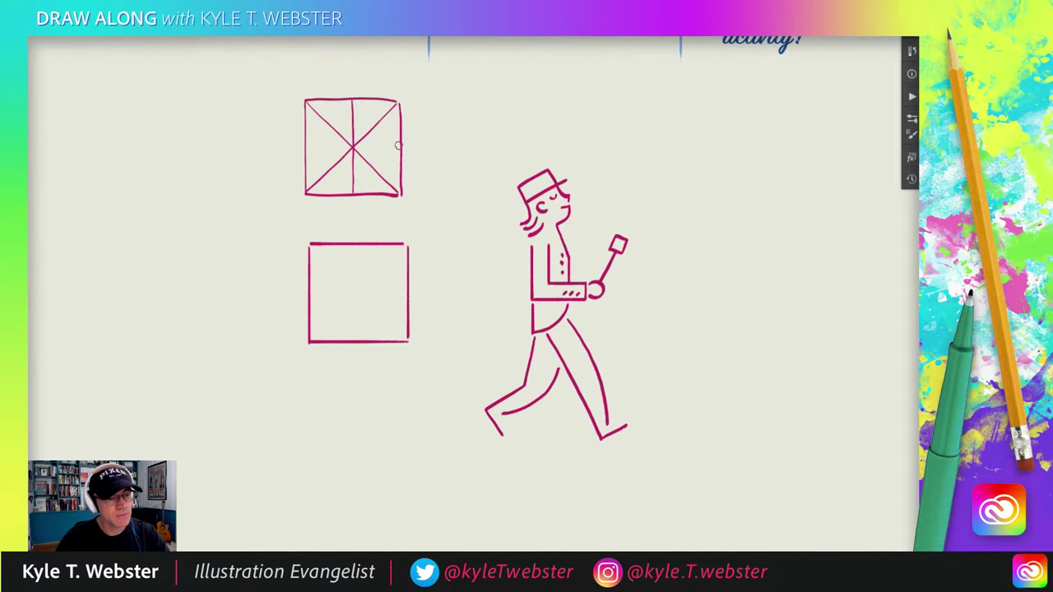
{"action": "left_click_drag", "start_coordinate": [389, 146], "coordinate": [311, 146]}
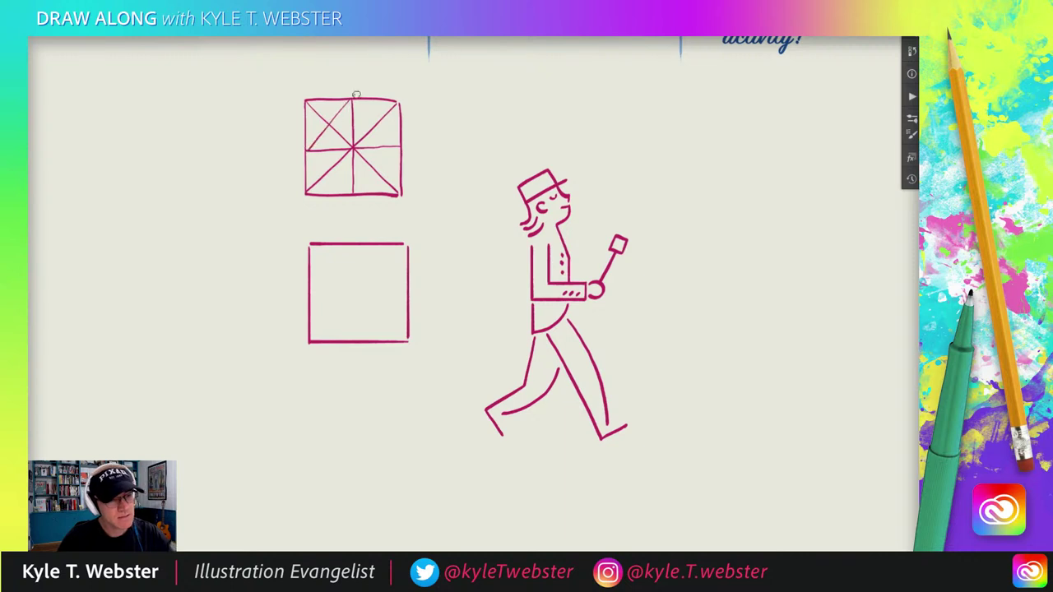
{"action": "mouse_move", "coordinate": [354, 100]}
{"action": "left_mouse_down"}
{"action": "mouse_move", "coordinate": [398, 153]}
{"action": "mouse_move", "coordinate": [355, 193]}
{"action": "left_mouse_up"}
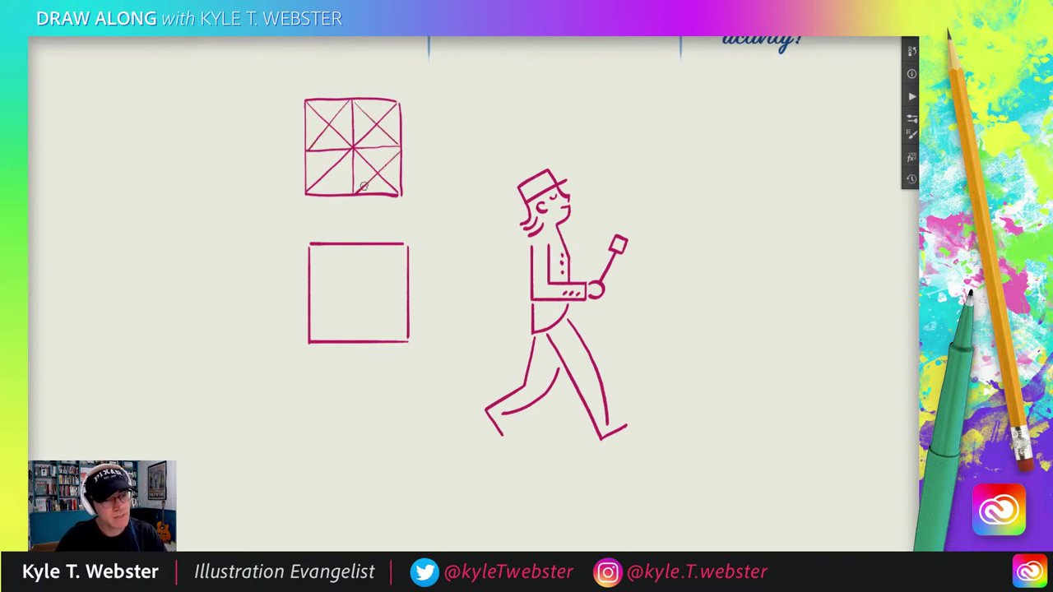
{"action": "left_click_drag", "start_coordinate": [306, 151], "coordinate": [352, 192]}
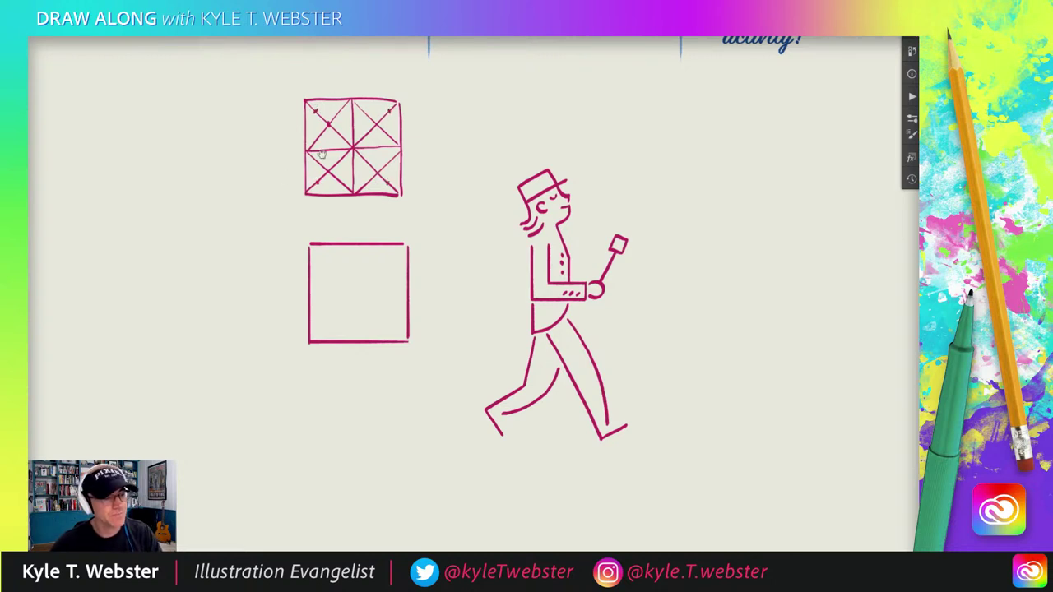
Draw a circle arc inside the upper square and marquee-select the area around it
{"action": "scroll", "coordinate": [321, 154], "scroll_direction": "up", "scroll_amount": 3}
{"action": "mouse_move", "coordinate": [395, 125]}
{"action": "left_mouse_down"}
{"action": "mouse_move", "coordinate": [344, 156]}
{"action": "mouse_move", "coordinate": [348, 145]}
{"action": "mouse_move", "coordinate": [338, 211]}
{"action": "mouse_move", "coordinate": [333, 194]}
{"action": "mouse_move", "coordinate": [347, 242]}
{"action": "mouse_move", "coordinate": [399, 268]}
{"action": "mouse_move", "coordinate": [442, 258]}
{"action": "mouse_move", "coordinate": [459, 236]}
{"action": "mouse_move", "coordinate": [459, 245]}
{"action": "mouse_move", "coordinate": [476, 204]}
{"action": "mouse_move", "coordinate": [475, 173]}
{"action": "mouse_move", "coordinate": [418, 127]}
{"action": "left_mouse_up"}
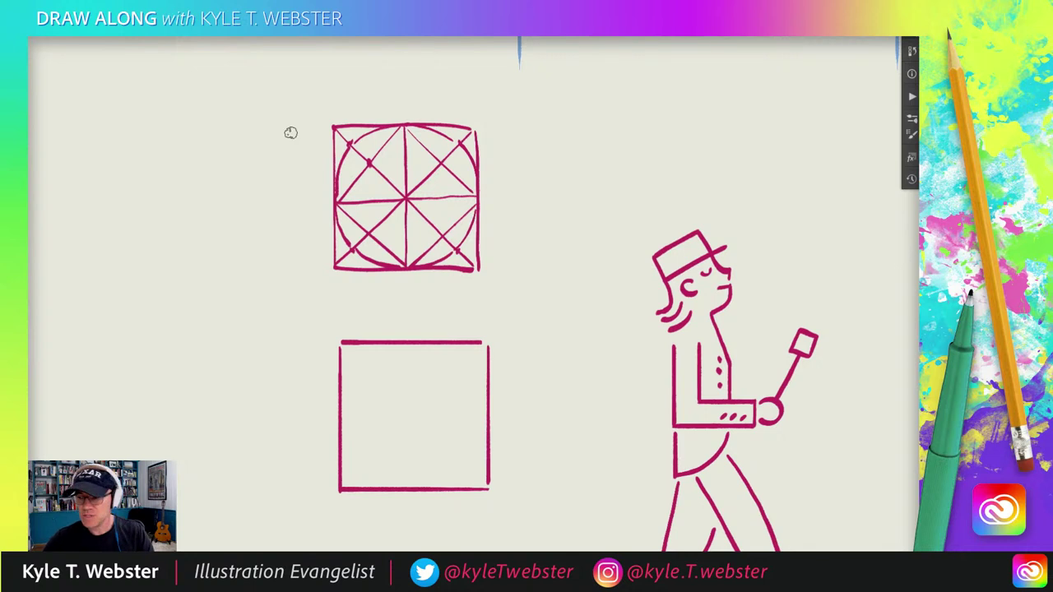
{"action": "key", "text": "m"}
{"action": "left_click_drag", "start_coordinate": [306, 103], "coordinate": [516, 290]}
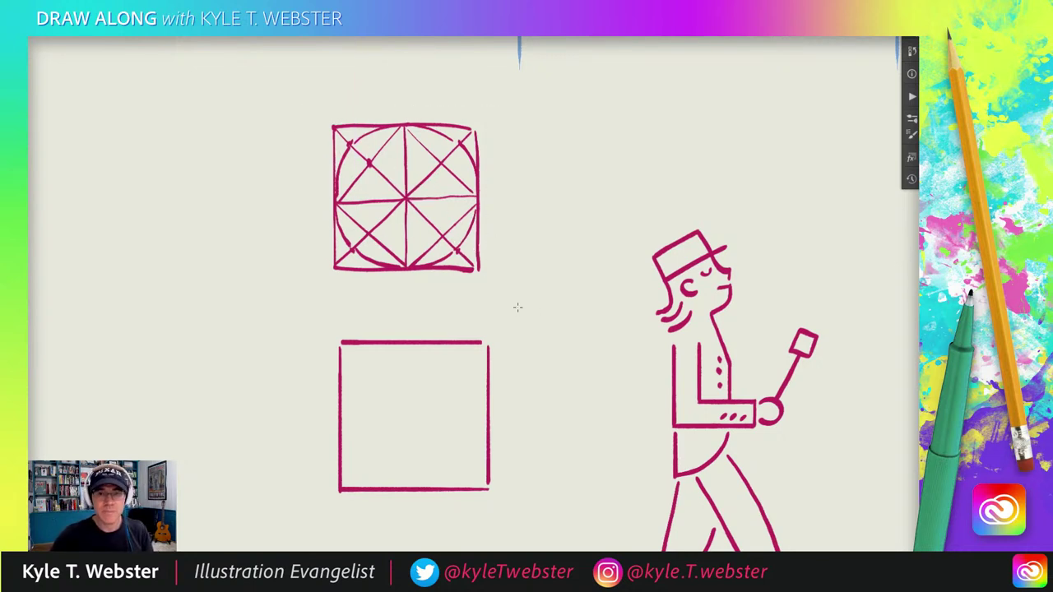
Create and close a blank new document, then cancel a second New Document dialog
{"action": "key", "text": "super+n"}
{"action": "key", "text": "Return"}
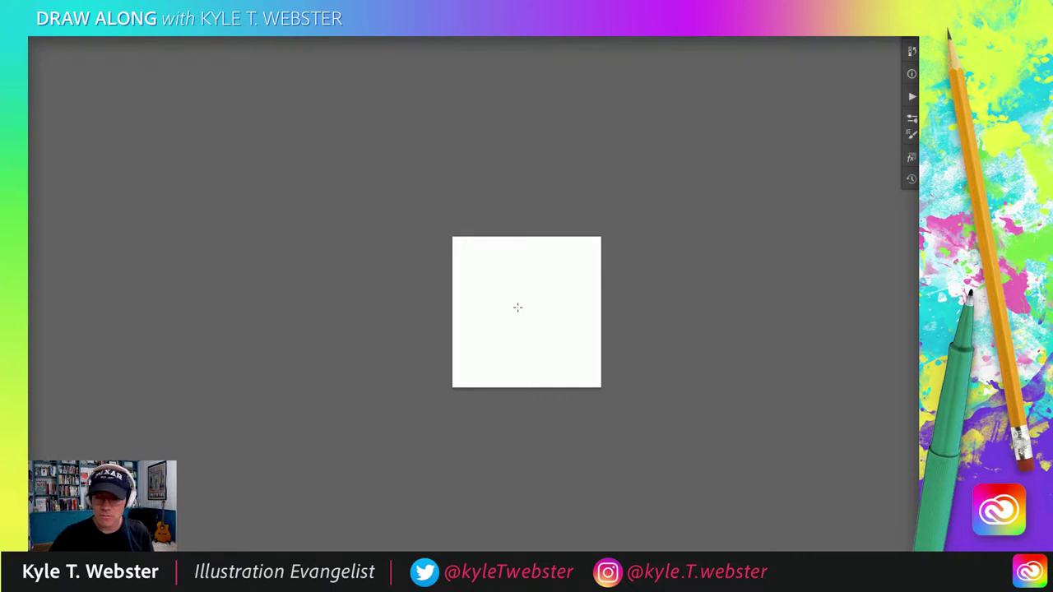
{"action": "key", "text": "super+w"}
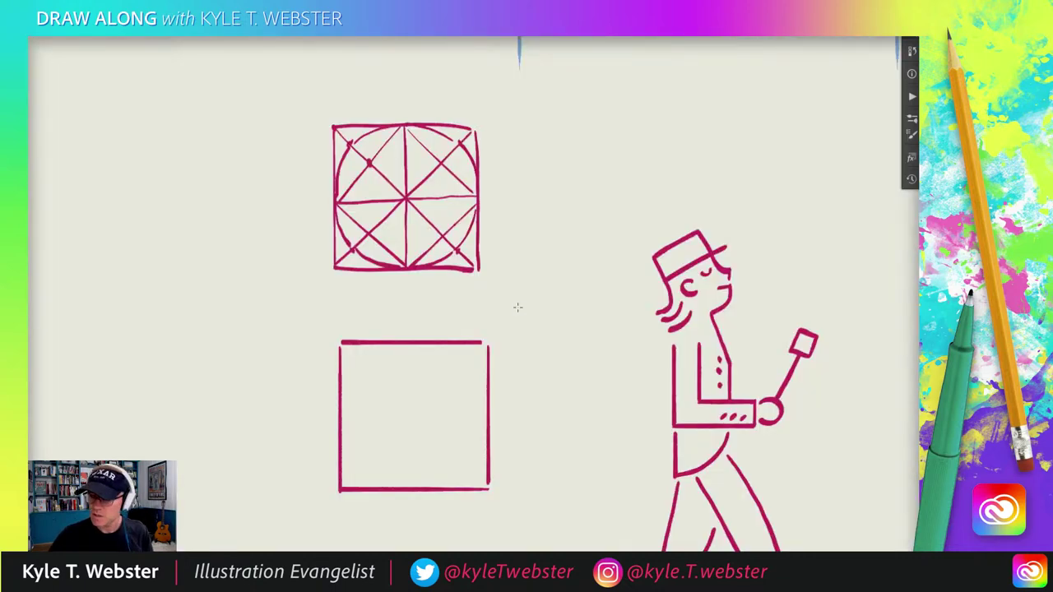
{"action": "key", "text": "super+n"}
{"action": "key", "text": "Escape"}
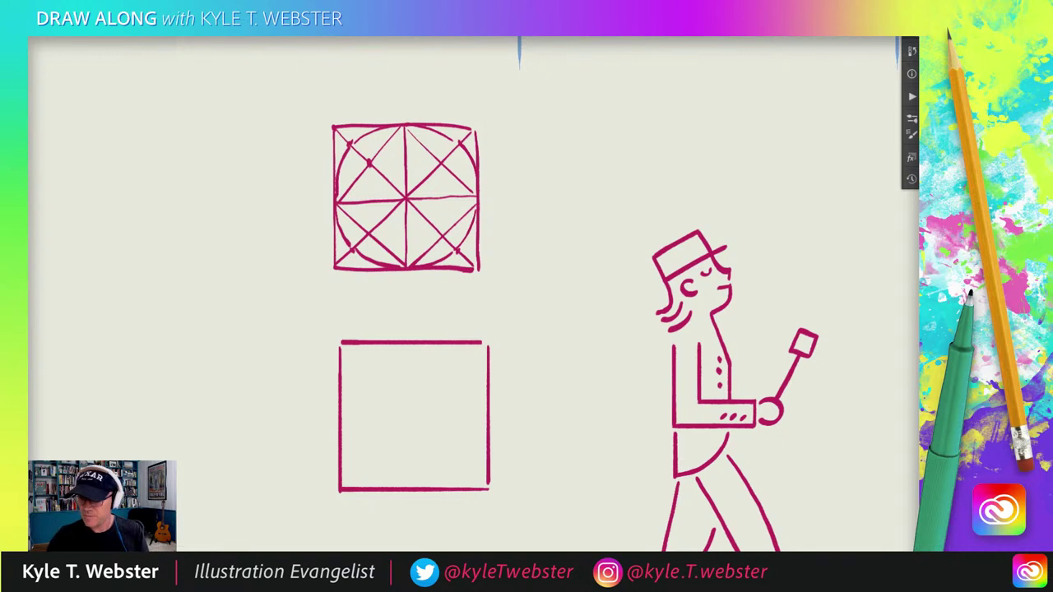
Alt-drag a copy of the gridded square left, fade it to light pink, and ink a circle over it
{"action": "left_click_drag", "start_coordinate": [368, 190], "coordinate": [190, 265]}
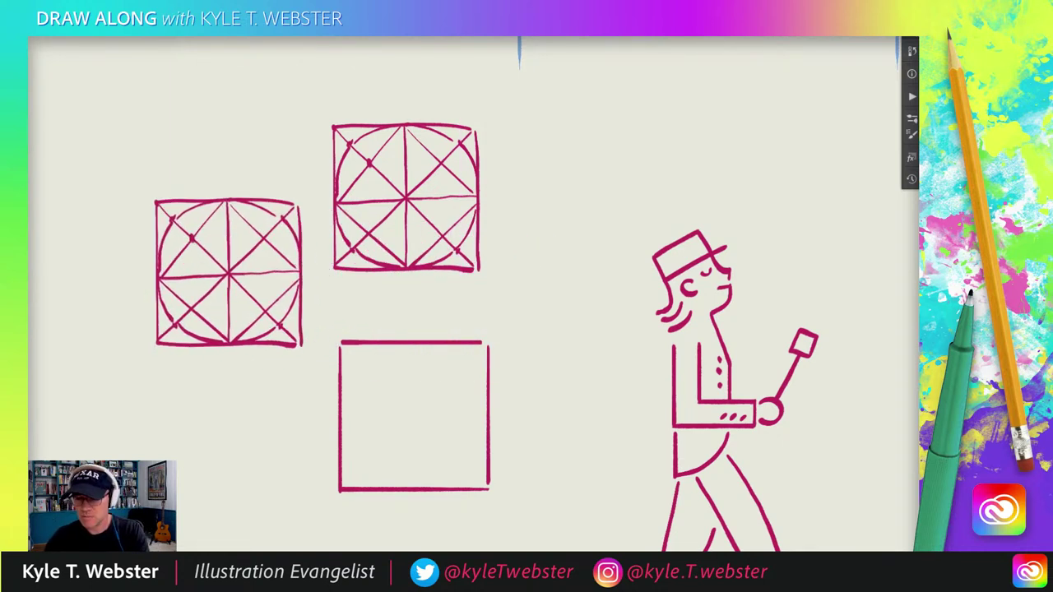
{"action": "key", "text": "2"}
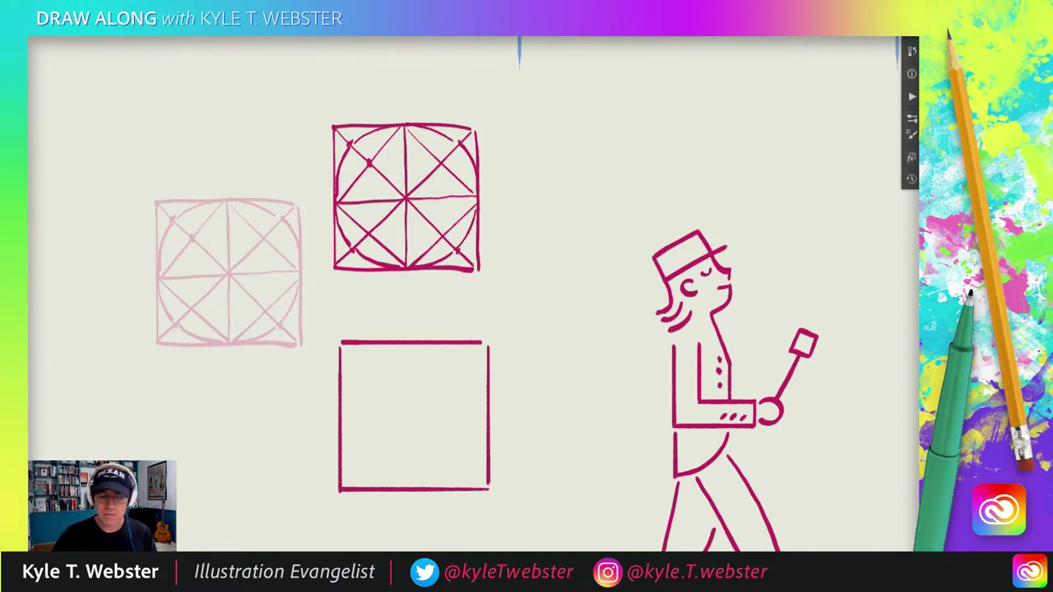
{"action": "left_click_drag", "start_coordinate": [220, 326], "coordinate": [307, 324]}
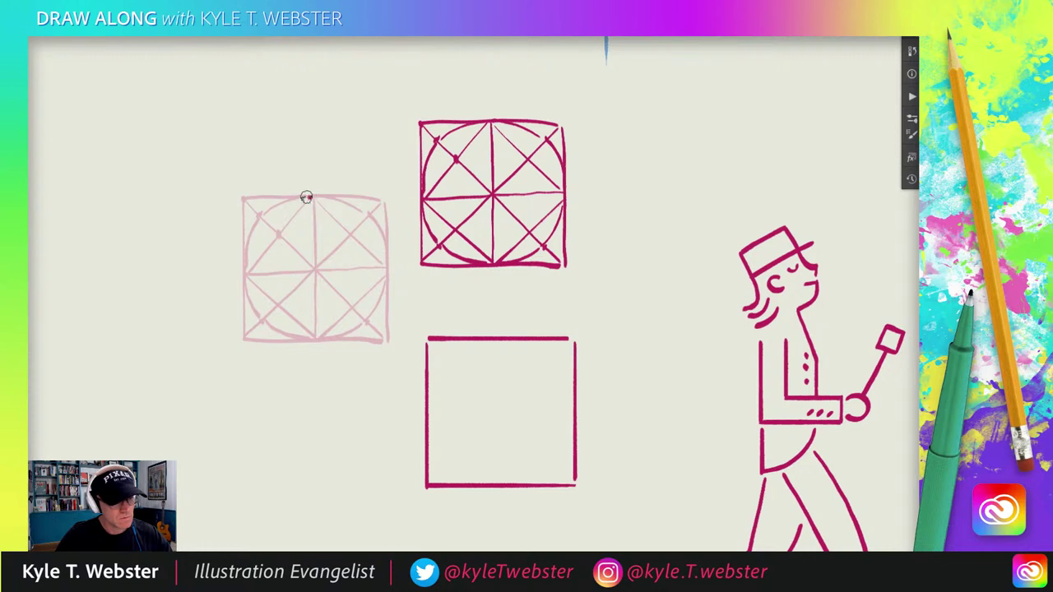
{"action": "mouse_move", "coordinate": [309, 198]}
{"action": "left_mouse_down"}
{"action": "mouse_move", "coordinate": [273, 209]}
{"action": "mouse_move", "coordinate": [247, 238]}
{"action": "mouse_move", "coordinate": [260, 309]}
{"action": "mouse_move", "coordinate": [298, 337]}
{"action": "mouse_move", "coordinate": [360, 321]}
{"action": "mouse_move", "coordinate": [383, 274]}
{"action": "mouse_move", "coordinate": [318, 200]}
{"action": "left_mouse_up"}
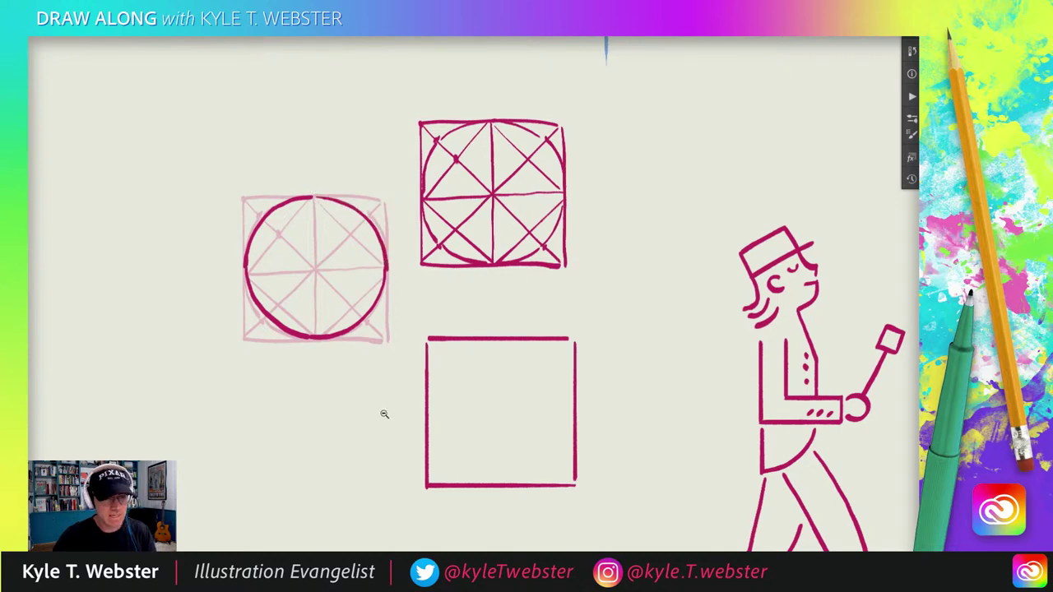
{"action": "scroll", "coordinate": [249, 418], "scroll_direction": "down", "scroll_amount": 3}
{"action": "scroll", "coordinate": [249, 418], "scroll_direction": "right", "scroll_amount": 2}
Move the inked circle onto the walker's hand as a drum
{"action": "left_click_drag", "start_coordinate": [239, 334], "coordinate": [632, 406]}
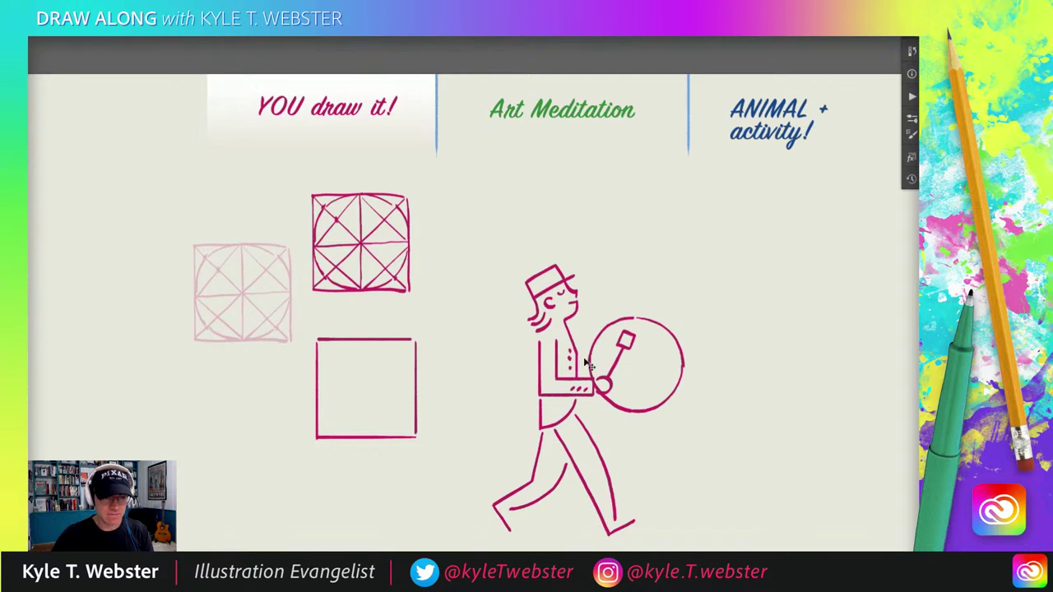
{"action": "left_click_drag", "start_coordinate": [591, 362], "coordinate": [582, 328]}
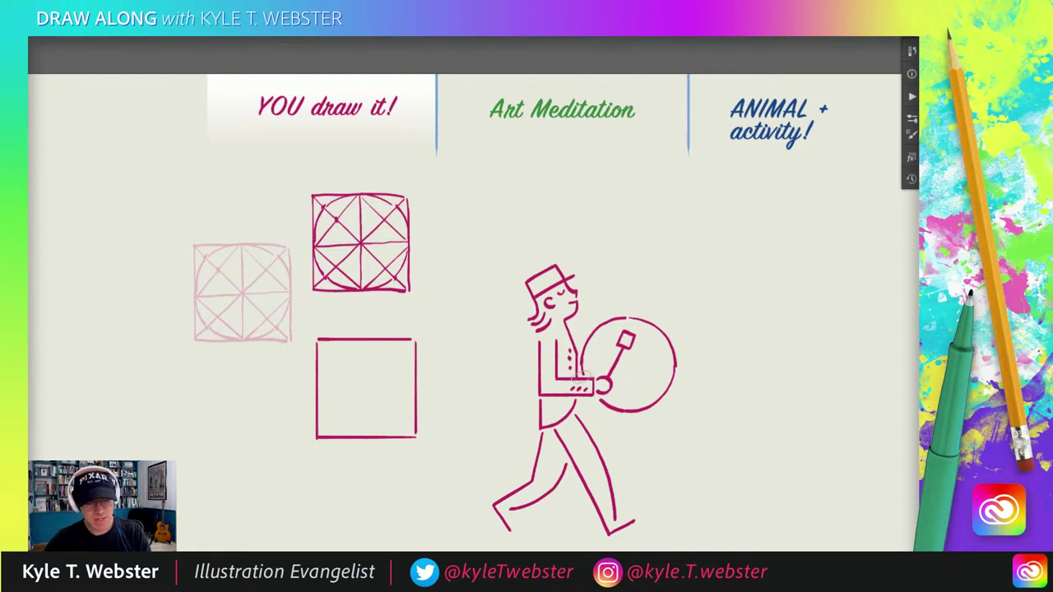
{"action": "scroll", "coordinate": [578, 344], "scroll_direction": "up", "scroll_amount": 3}
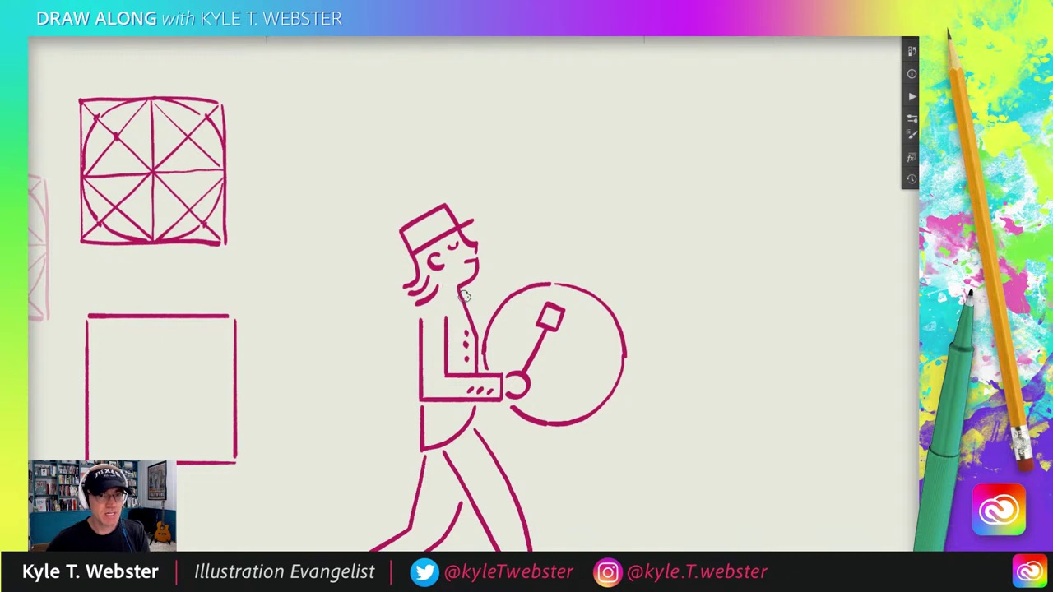
Brush a drum strap across the chest and motion lines on the drumhead
{"action": "left_click_drag", "start_coordinate": [442, 298], "coordinate": [488, 320]}
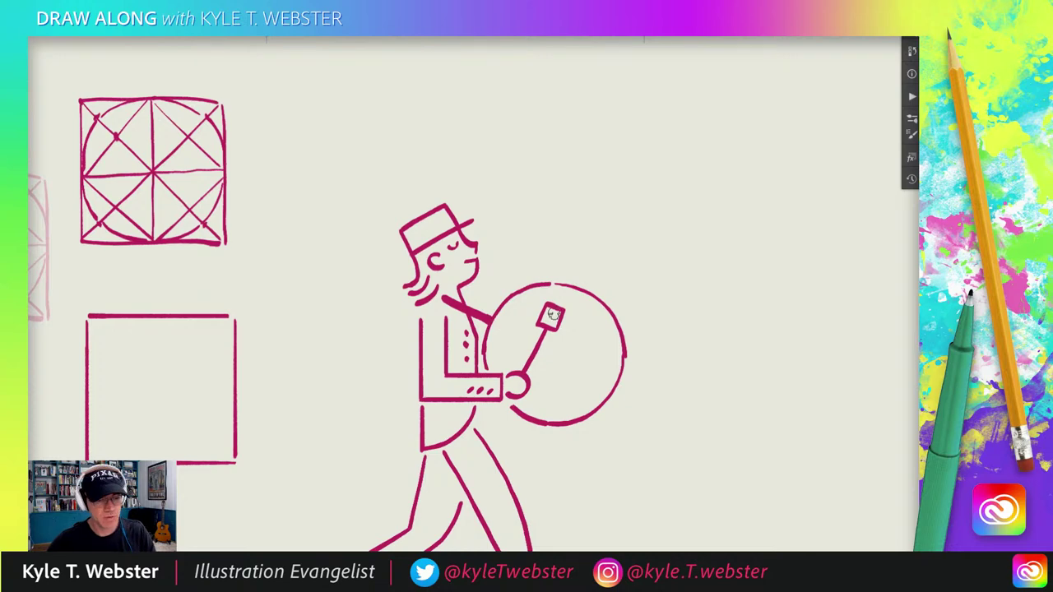
{"action": "left_click_drag", "start_coordinate": [565, 358], "coordinate": [584, 321]}
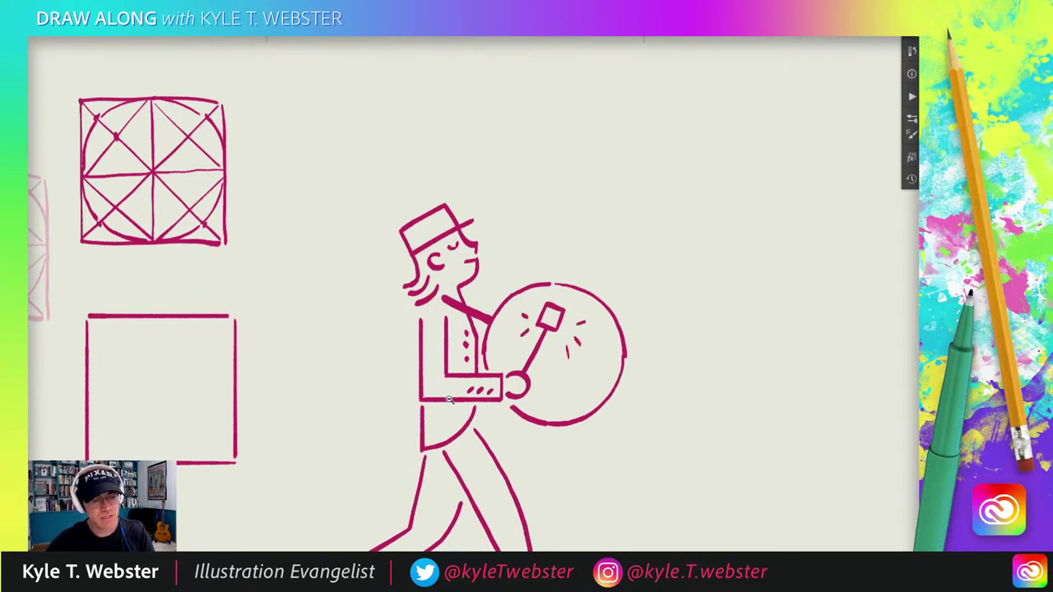
{"action": "scroll", "coordinate": [395, 444], "scroll_direction": "down", "scroll_amount": 5}
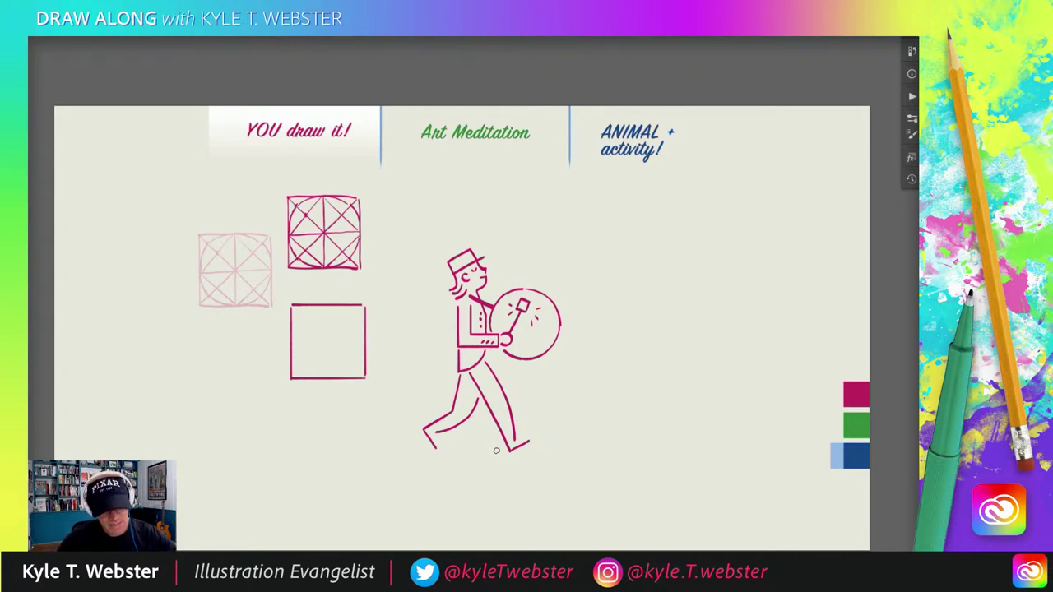
Draw a ground line under the feet, then lasso, delete and deselect the three practice squares
{"action": "left_click_drag", "start_coordinate": [496, 451], "coordinate": [482, 455]}
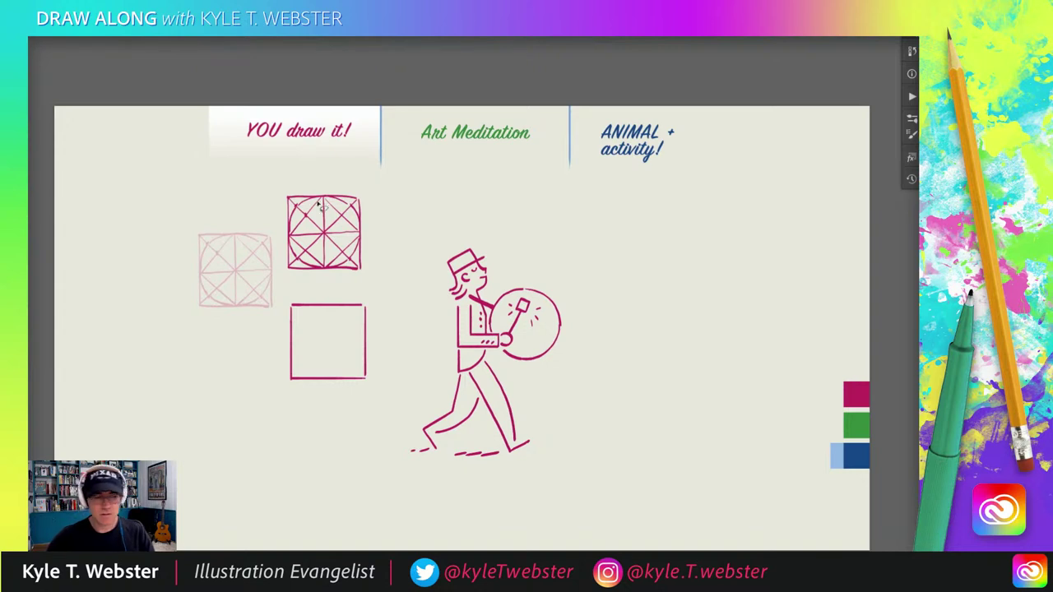
{"action": "mouse_move", "coordinate": [359, 176]}
{"action": "left_mouse_down"}
{"action": "mouse_move", "coordinate": [175, 196]}
{"action": "mouse_move", "coordinate": [183, 372]}
{"action": "mouse_move", "coordinate": [370, 402]}
{"action": "mouse_move", "coordinate": [374, 201]}
{"action": "left_mouse_up"}
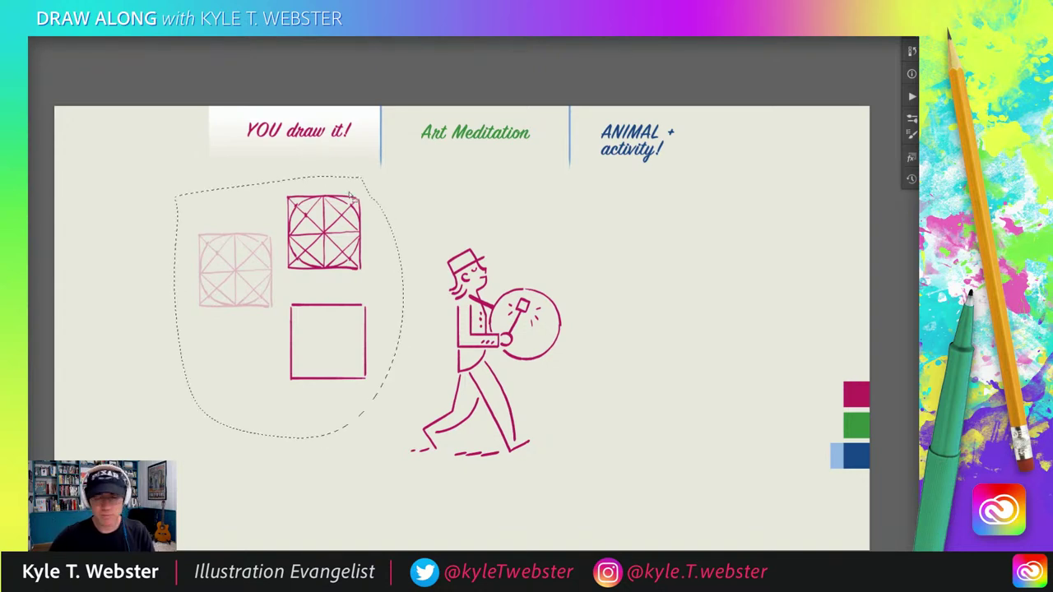
{"action": "key", "text": "Delete"}
{"action": "key", "text": "Delete"}
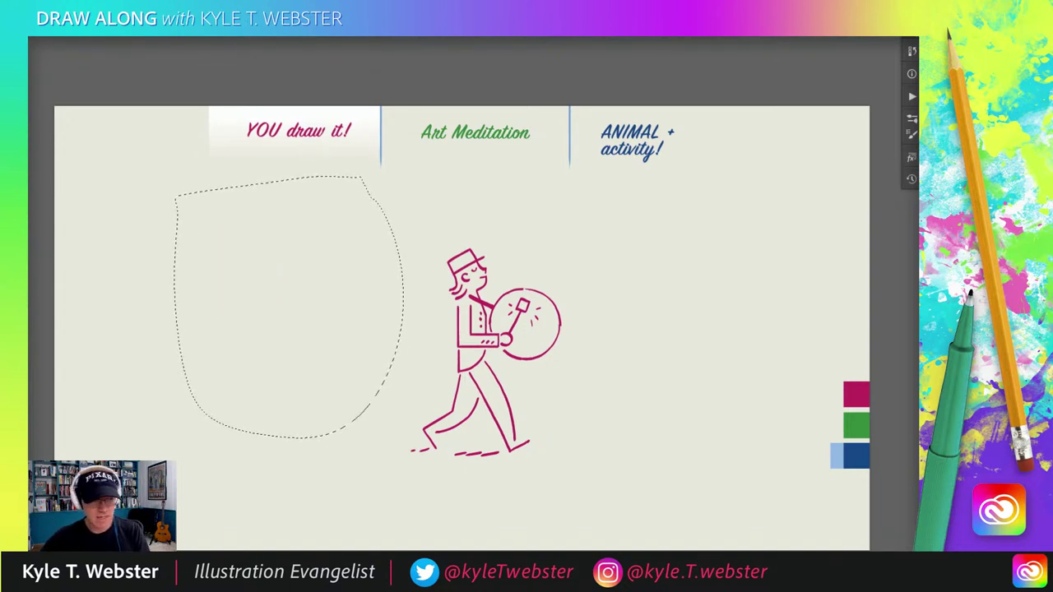
{"action": "key", "text": "ctrl+d"}
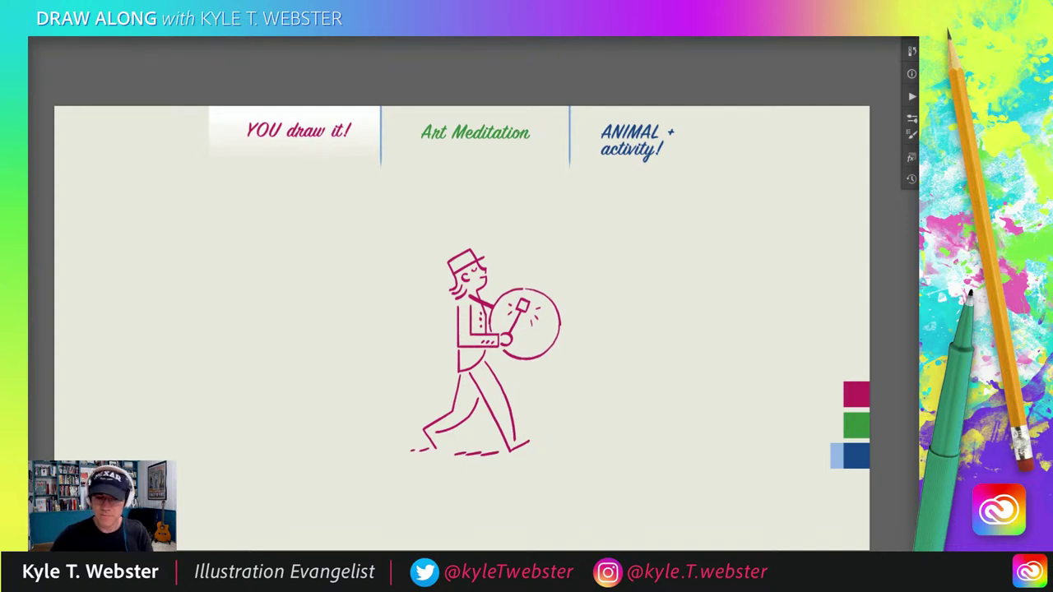
Drag the drummer over to the right side of the page and recentre the view
{"action": "left_click_drag", "start_coordinate": [460, 329], "coordinate": [701, 316]}
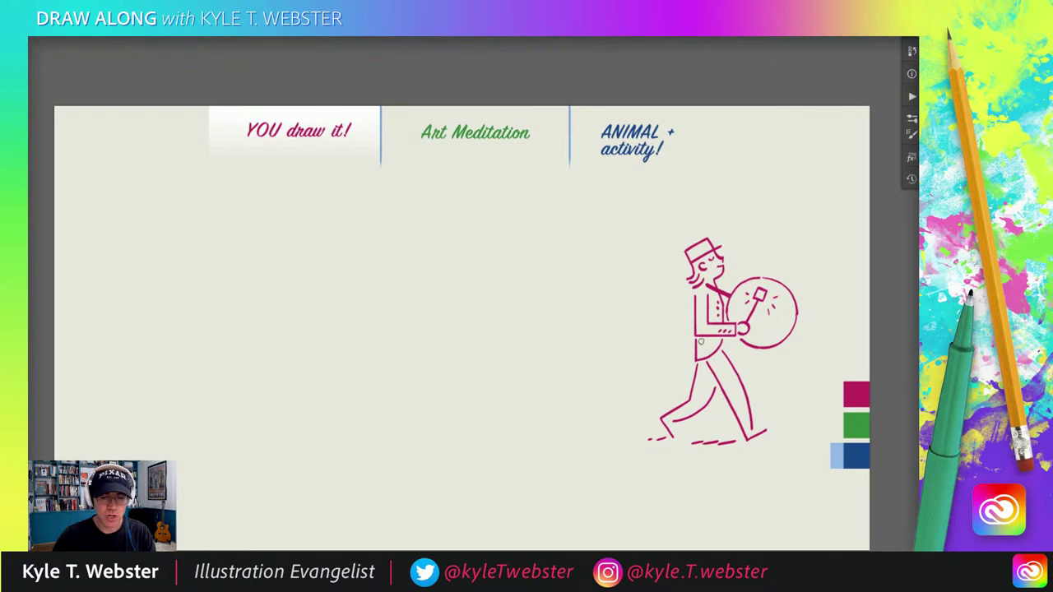
{"action": "scroll", "coordinate": [734, 327], "scroll_direction": "up", "scroll_amount": 5}
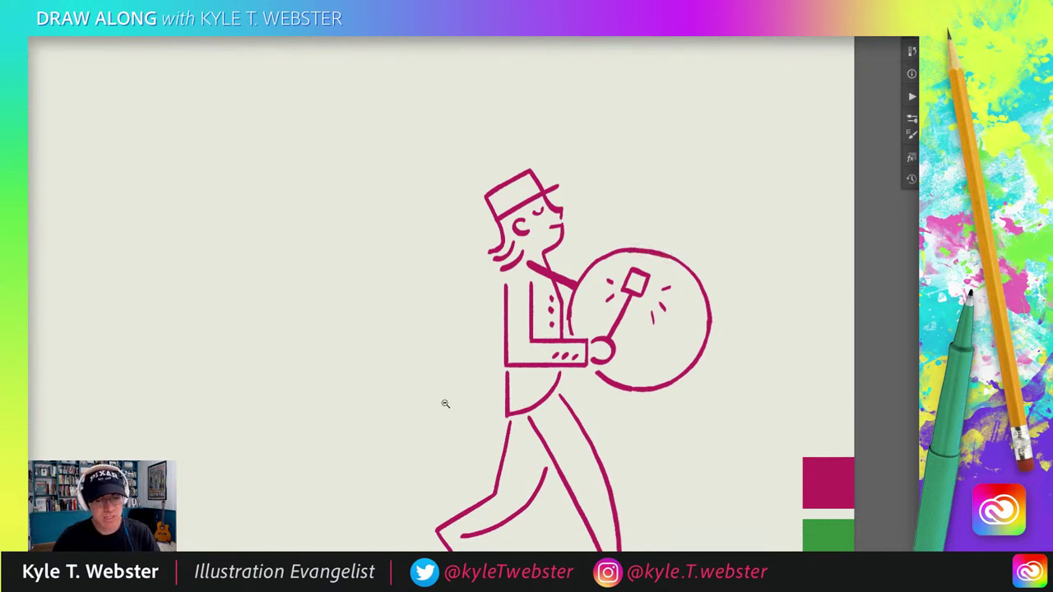
{"action": "scroll", "coordinate": [442, 402], "scroll_direction": "down", "scroll_amount": 5}
{"action": "left_click_drag", "start_coordinate": [334, 439], "coordinate": [450, 370]}
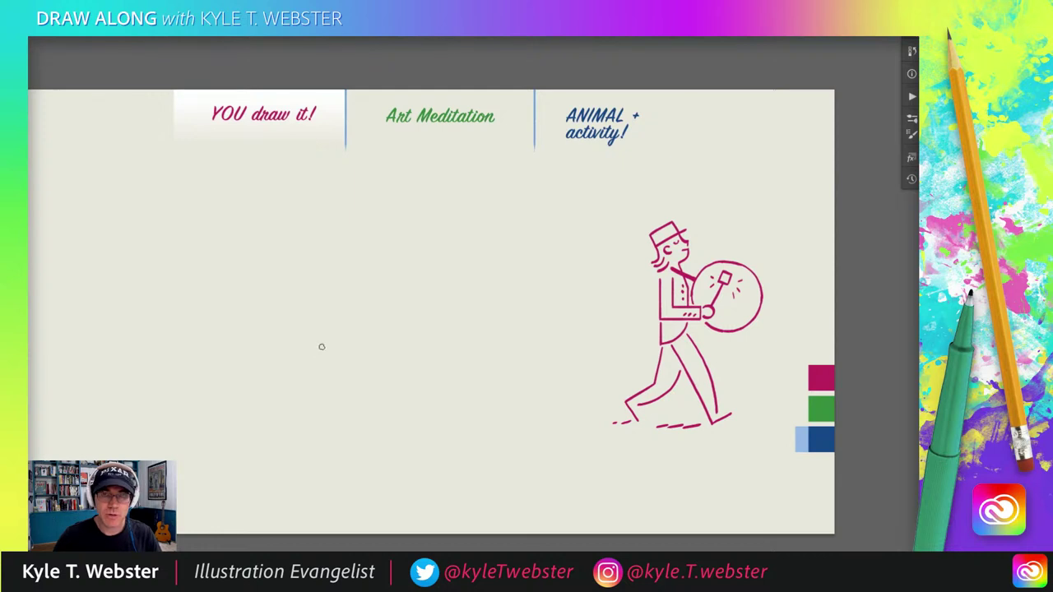
{"action": "left_click_drag", "start_coordinate": [322, 369], "coordinate": [370, 374]}
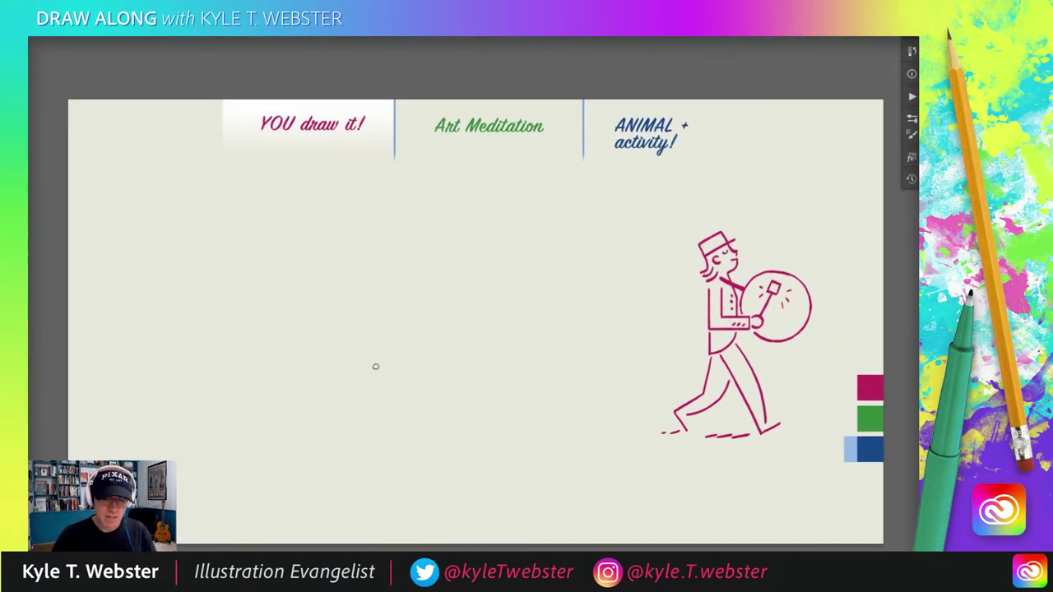
{"action": "scroll", "coordinate": [389, 339], "scroll_direction": "right", "scroll_amount": 1}
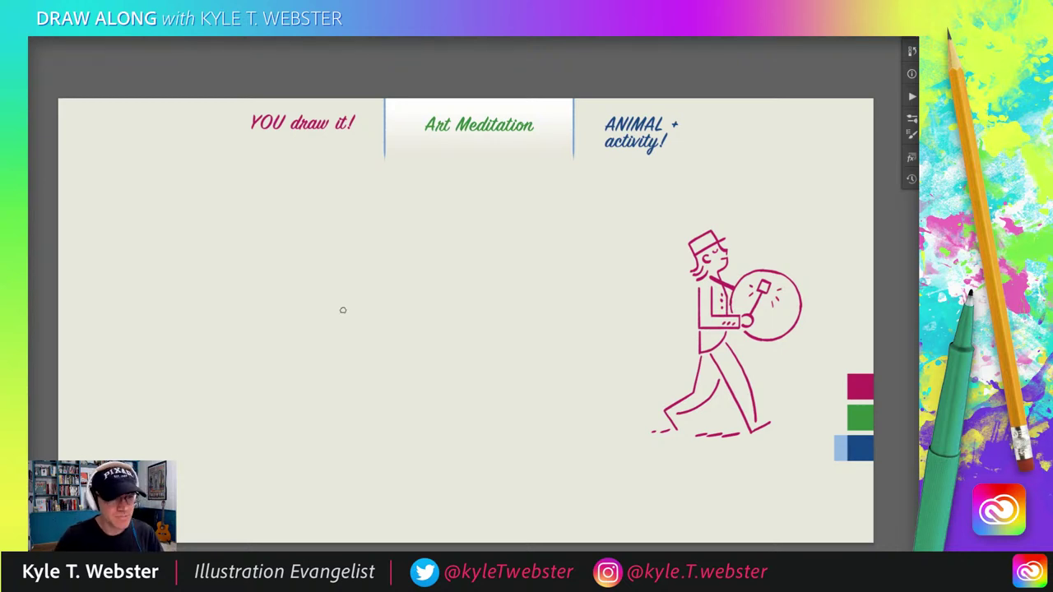
{"action": "scroll", "coordinate": [343, 310], "scroll_direction": "up", "scroll_amount": 3}
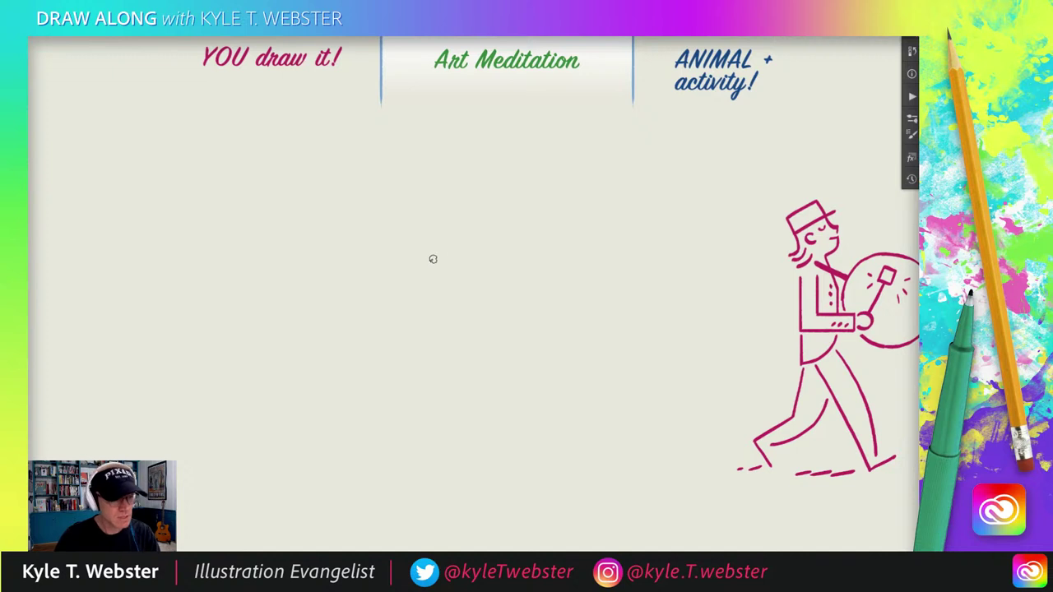
Dot a row of eight green dots and underline it with a green stroke
{"action": "left_click_drag", "start_coordinate": [284, 301], "coordinate": [293, 303]}
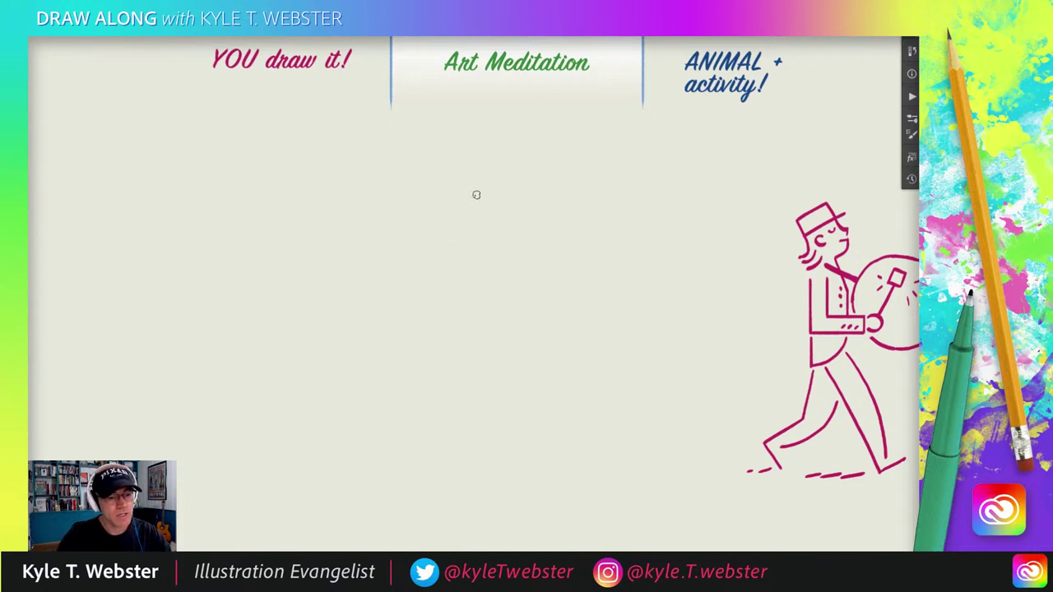
{"action": "left_click", "coordinate": [404, 232]}
{"action": "left_click", "coordinate": [427, 231]}
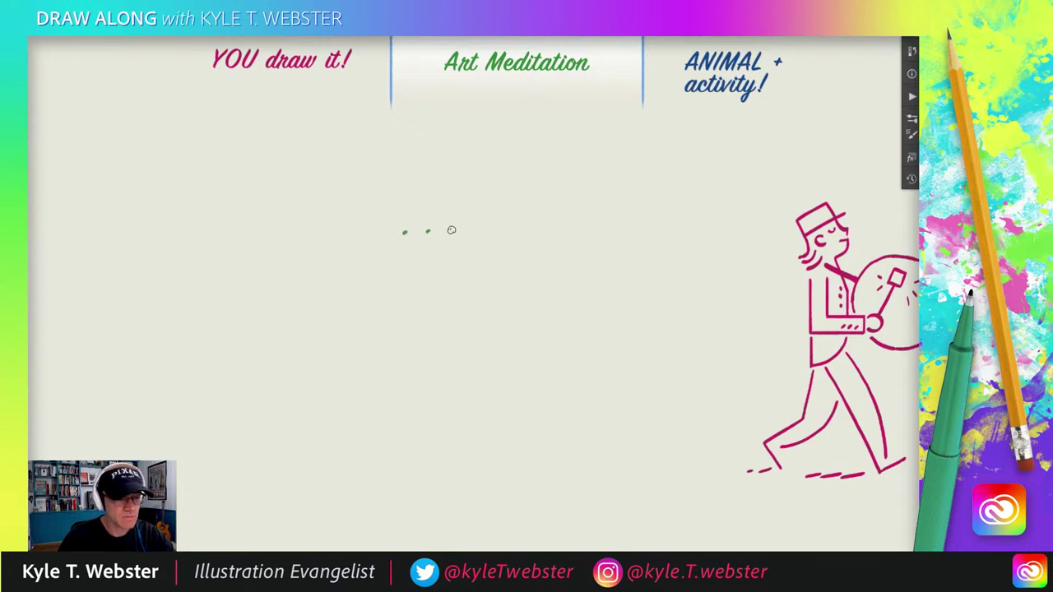
{"action": "left_click", "coordinate": [451, 230]}
{"action": "left_click", "coordinate": [475, 230]}
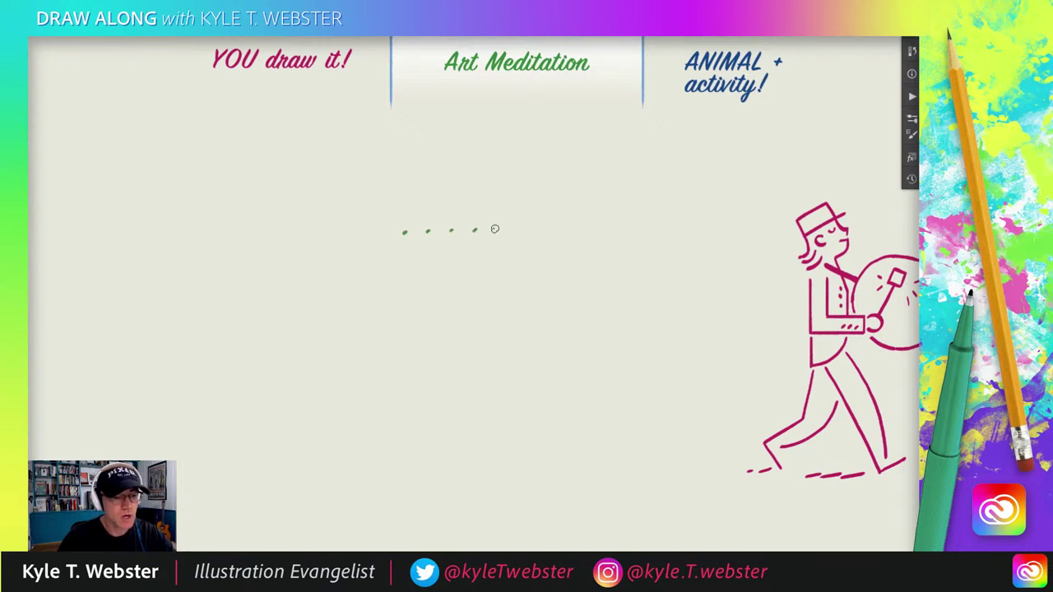
{"action": "left_click", "coordinate": [497, 230]}
{"action": "left_click", "coordinate": [520, 231]}
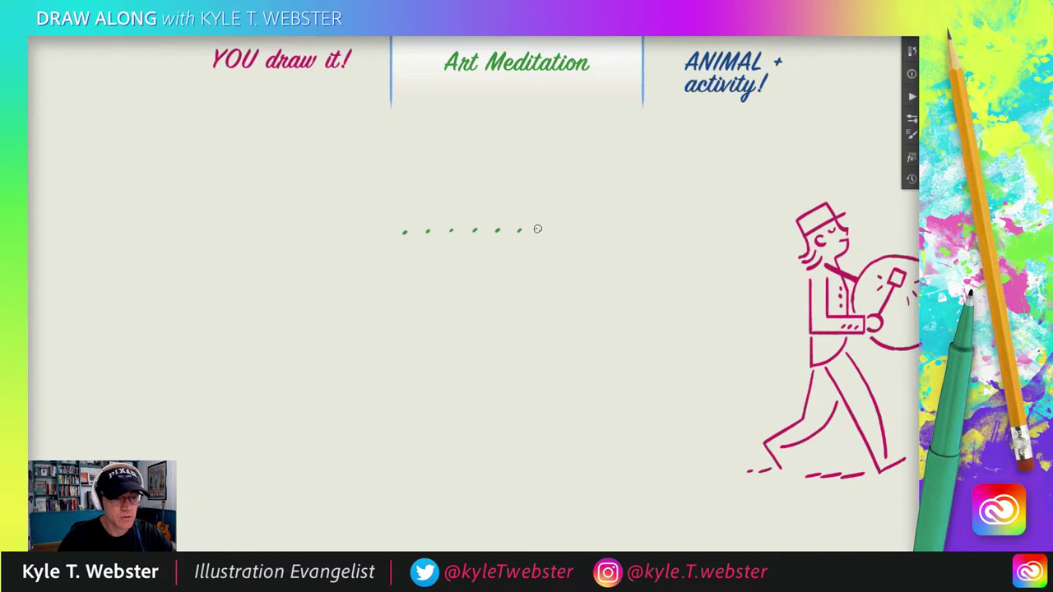
{"action": "left_click", "coordinate": [539, 230]}
{"action": "left_click", "coordinate": [559, 229]}
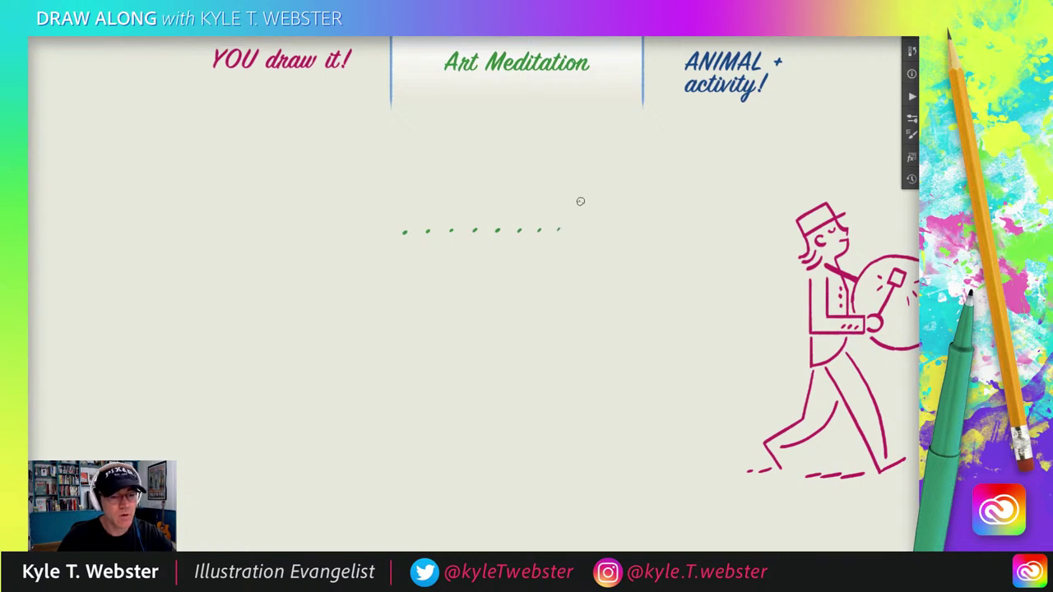
{"action": "left_click_drag", "start_coordinate": [556, 247], "coordinate": [402, 247]}
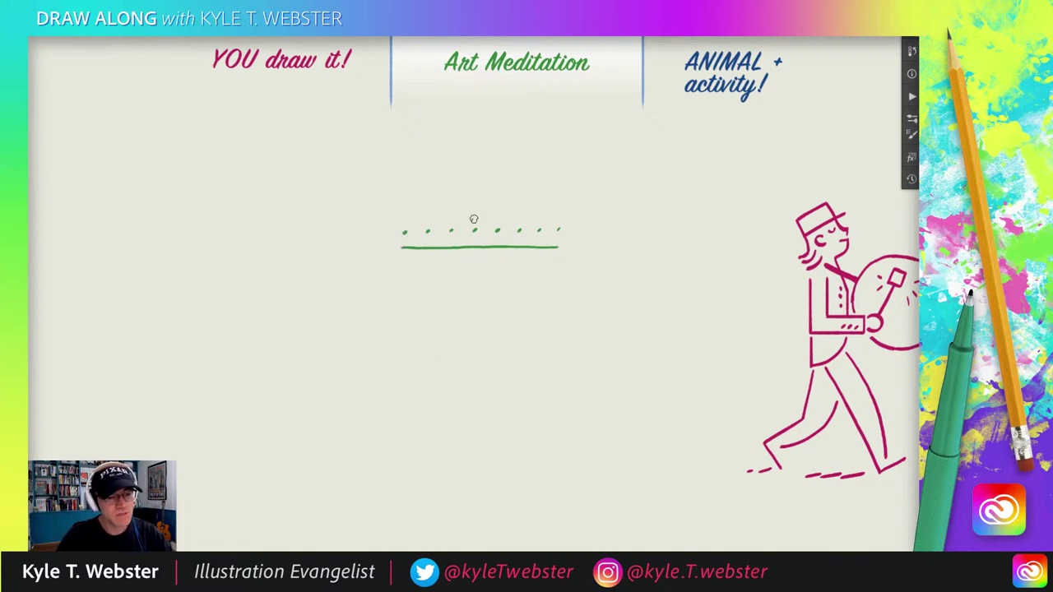
Add a lower row of seven green dots with a green line beneath it
{"action": "left_click", "coordinate": [404, 268]}
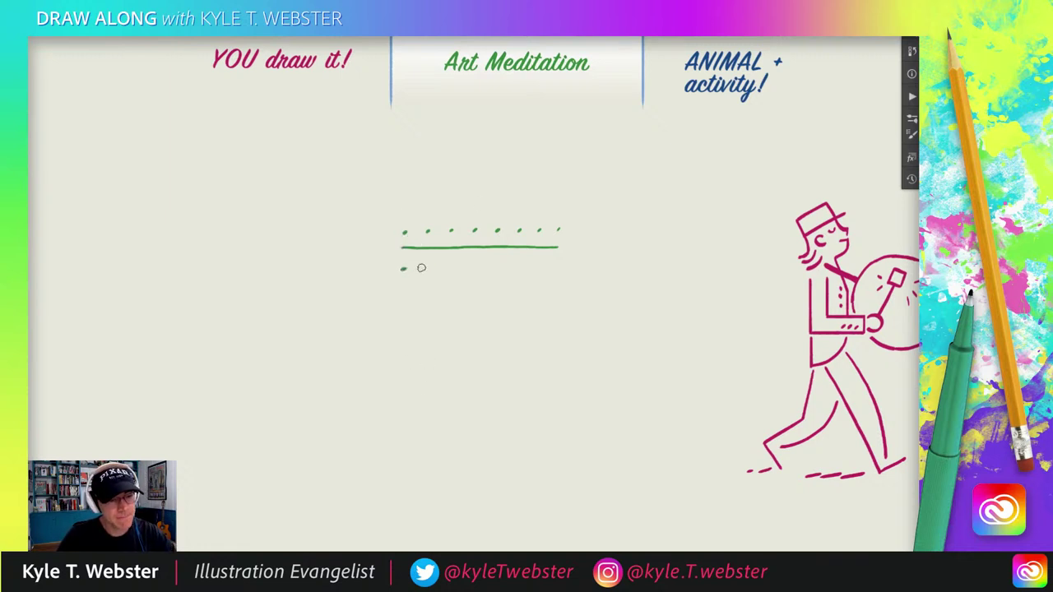
{"action": "left_click", "coordinate": [422, 269]}
{"action": "left_click", "coordinate": [443, 268]}
{"action": "left_click", "coordinate": [467, 268]}
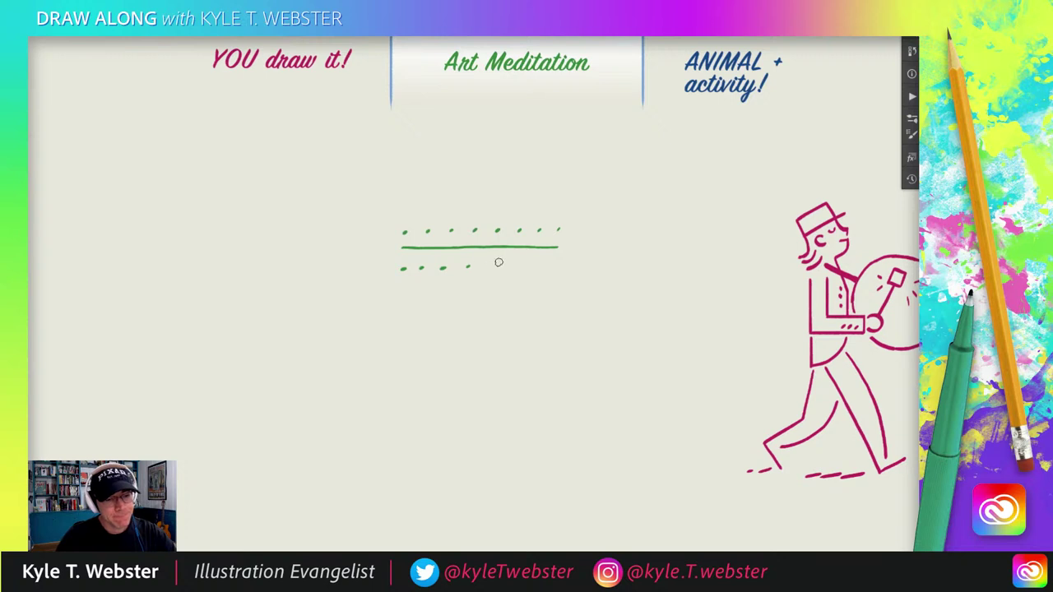
{"action": "left_click", "coordinate": [490, 268]}
{"action": "left_click", "coordinate": [510, 268]}
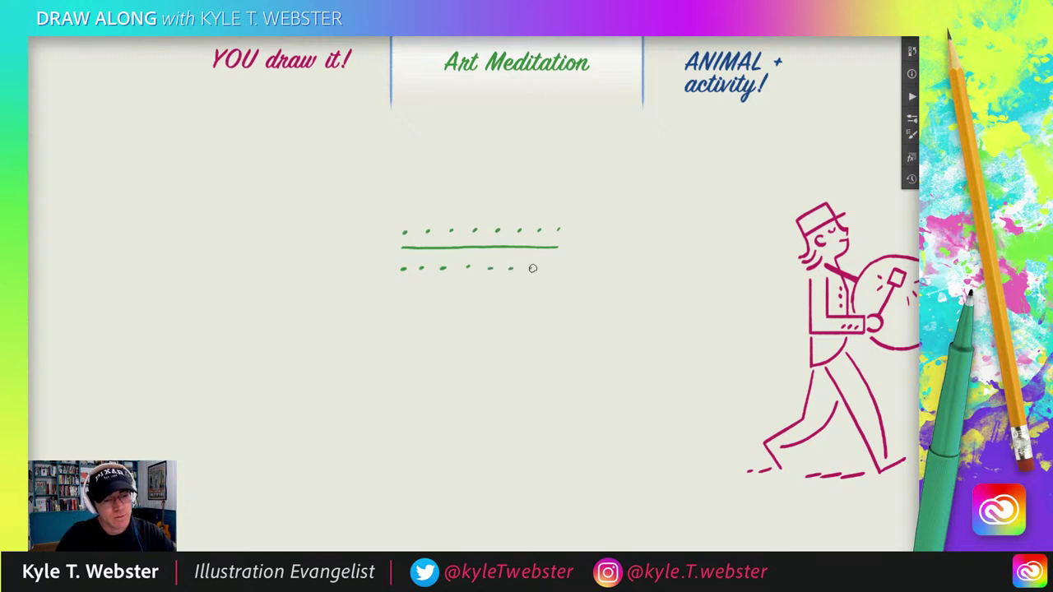
{"action": "left_click", "coordinate": [552, 268]}
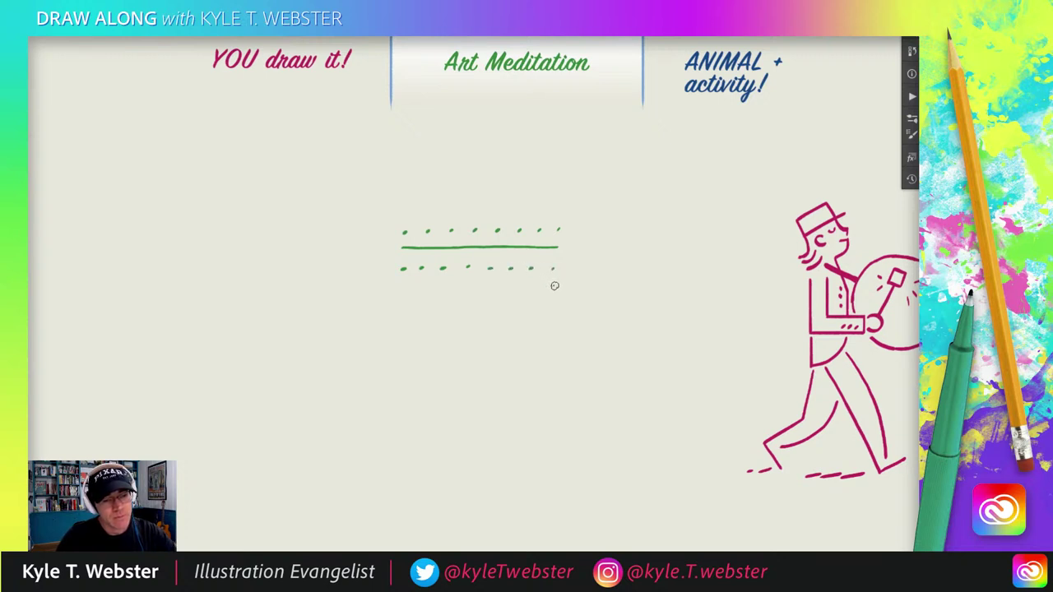
{"action": "left_click_drag", "start_coordinate": [554, 286], "coordinate": [398, 288]}
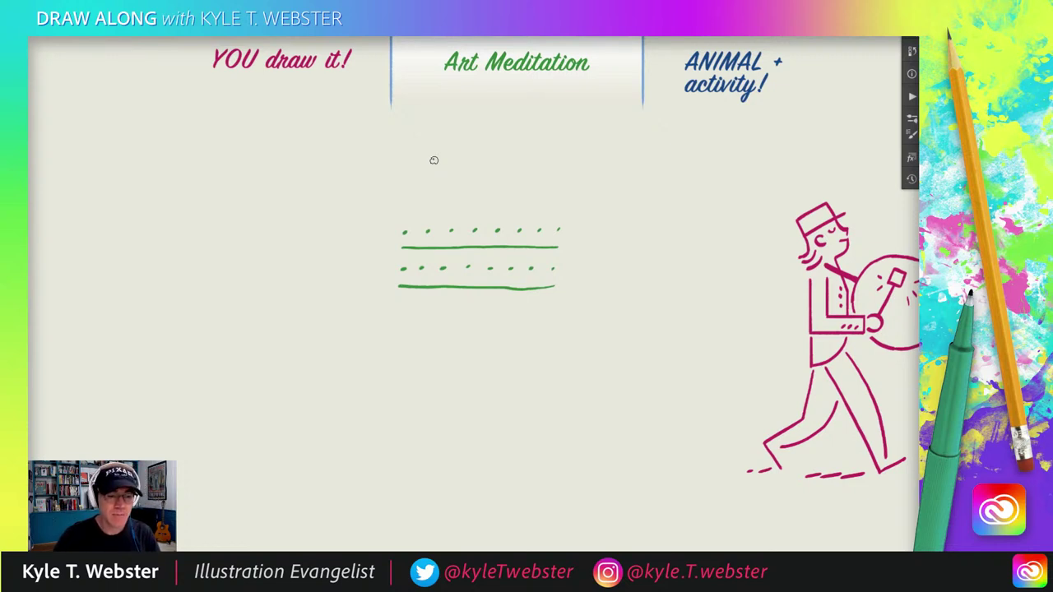
Select and delete both green dotted rows, then deselect
{"action": "key", "text": "m"}
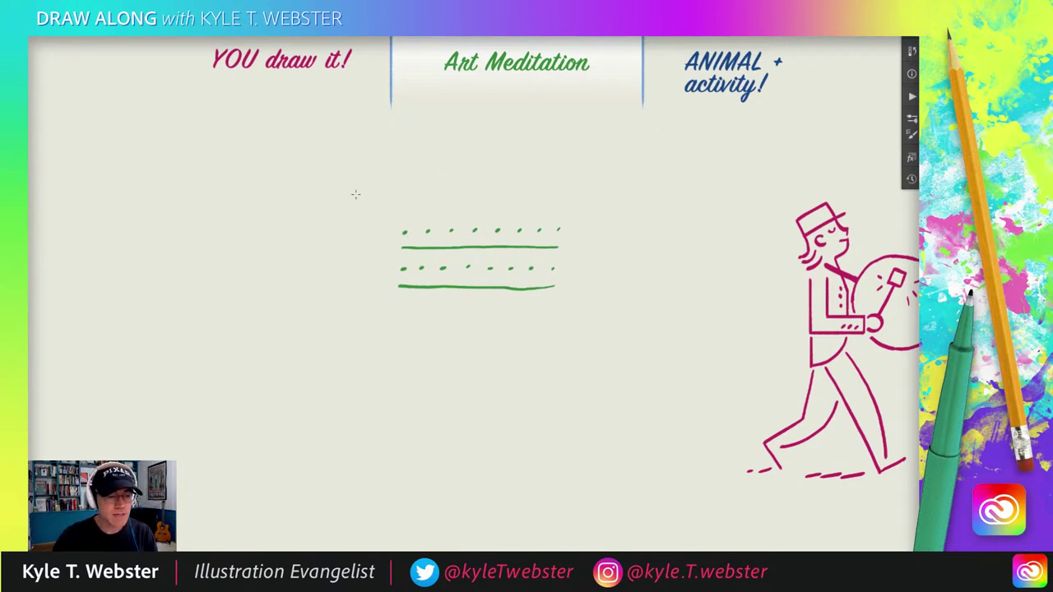
{"action": "left_click_drag", "start_coordinate": [356, 197], "coordinate": [600, 332]}
{"action": "key", "text": "Delete"}
{"action": "key", "text": "ctrl+d"}
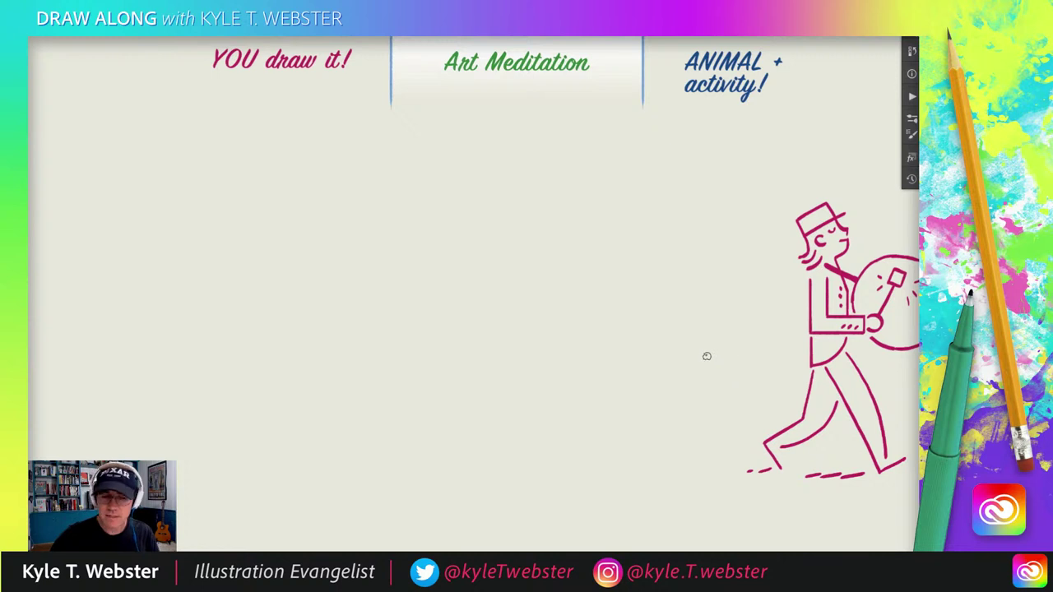
Scatter five loose green dots around the centre-left of the canvas
{"action": "key", "text": "b"}
{"action": "left_click", "coordinate": [405, 397]}
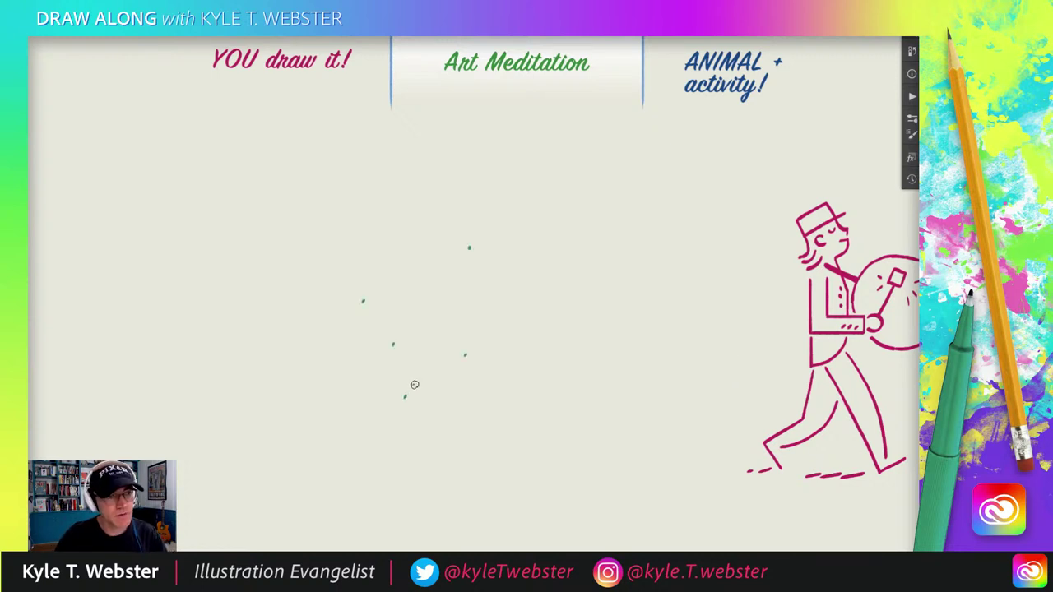
{"action": "left_click", "coordinate": [406, 224]}
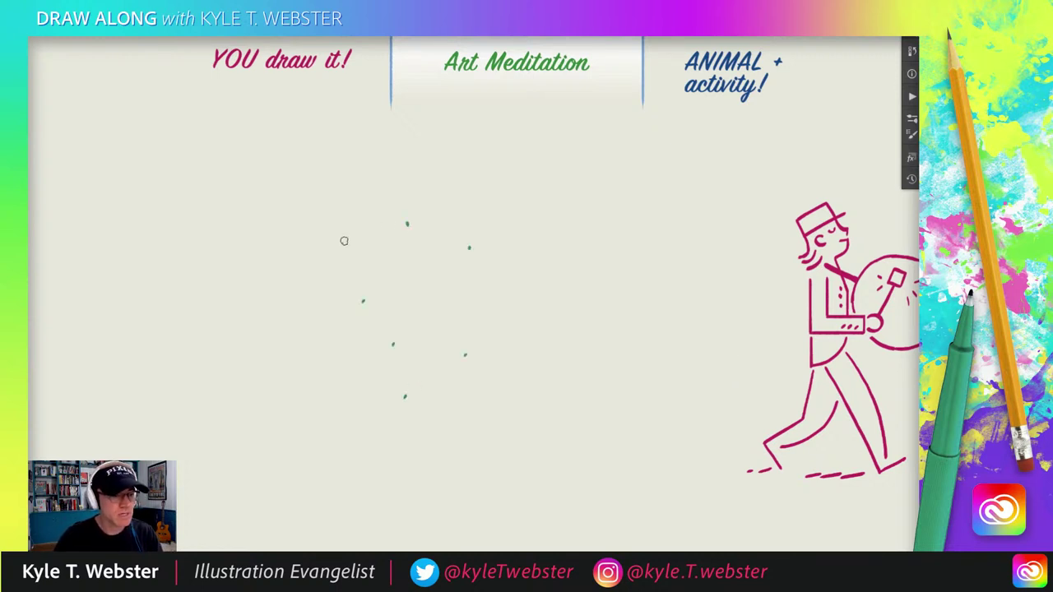
{"action": "left_click", "coordinate": [340, 239]}
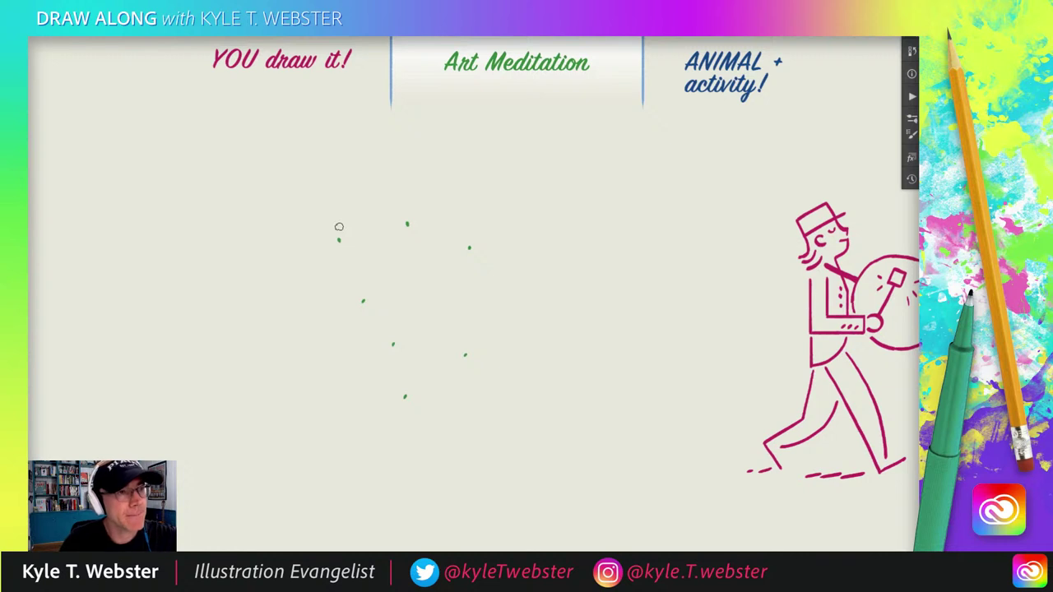
{"action": "left_click", "coordinate": [310, 370]}
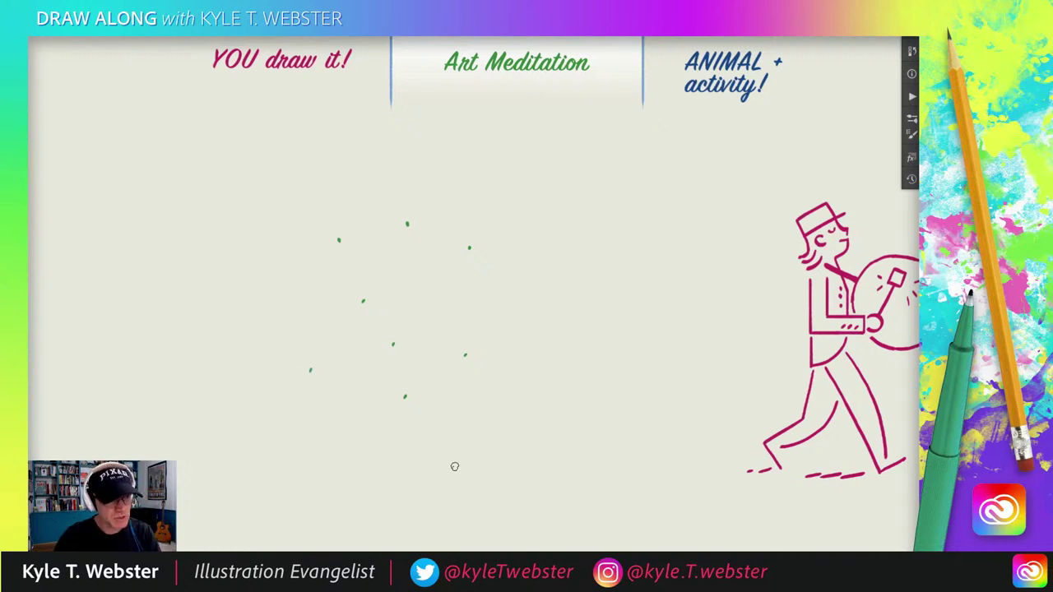
{"action": "left_click", "coordinate": [464, 443]}
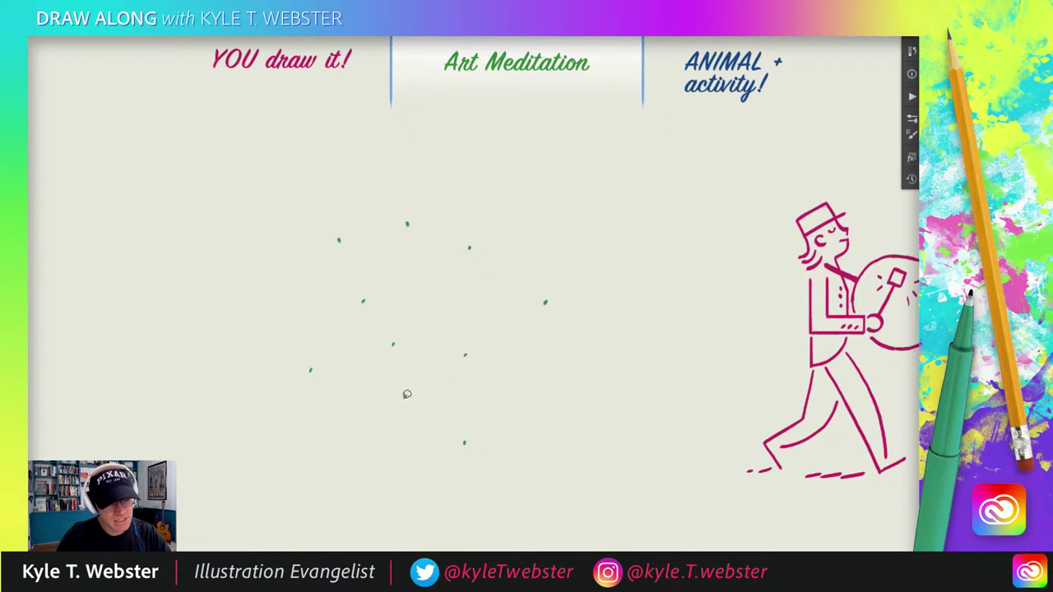
Draw one continuous curving green stroke that loops through every scattered dot
{"action": "mouse_move", "coordinate": [405, 397]}
{"action": "left_mouse_down"}
{"action": "mouse_move", "coordinate": [443, 396]}
{"action": "mouse_move", "coordinate": [469, 357]}
{"action": "left_mouse_up"}
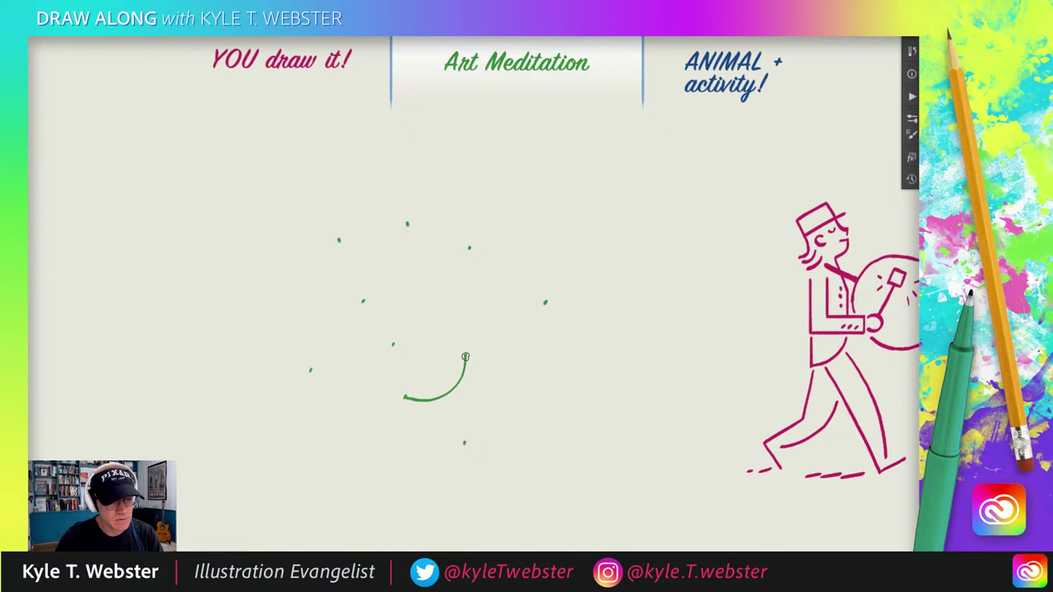
{"action": "mouse_move", "coordinate": [465, 350]}
{"action": "left_mouse_down"}
{"action": "mouse_move", "coordinate": [445, 278]}
{"action": "mouse_move", "coordinate": [410, 222]}
{"action": "left_mouse_up"}
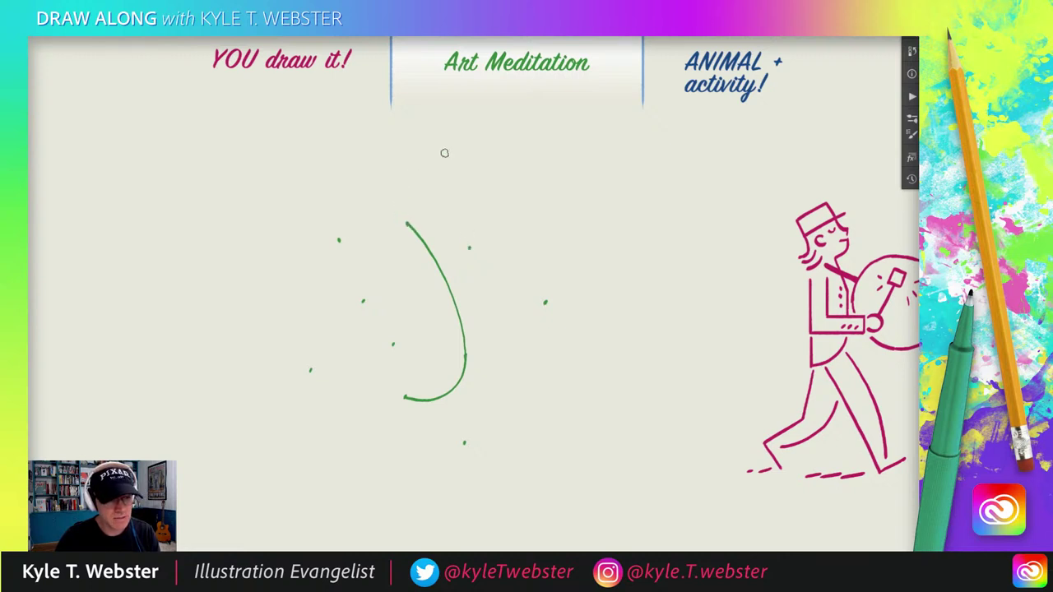
{"action": "mouse_move", "coordinate": [410, 225]}
{"action": "left_mouse_down"}
{"action": "mouse_move", "coordinate": [404, 185]}
{"action": "mouse_move", "coordinate": [425, 180]}
{"action": "mouse_move", "coordinate": [449, 195]}
{"action": "mouse_move", "coordinate": [469, 246]}
{"action": "left_mouse_up"}
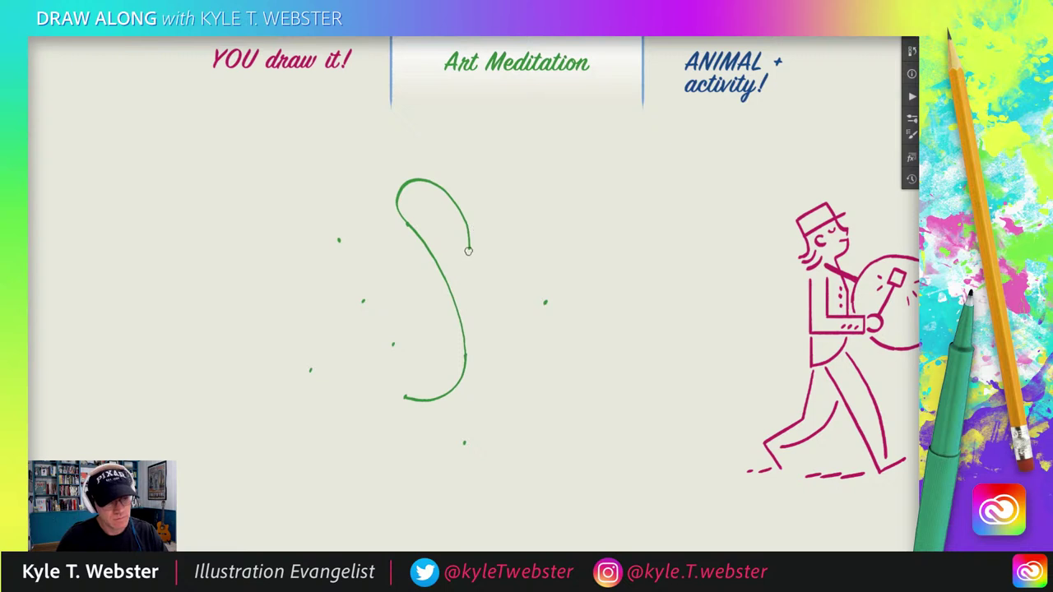
{"action": "mouse_move", "coordinate": [469, 247]}
{"action": "left_mouse_down"}
{"action": "mouse_move", "coordinate": [448, 309]}
{"action": "mouse_move", "coordinate": [393, 343]}
{"action": "left_mouse_up"}
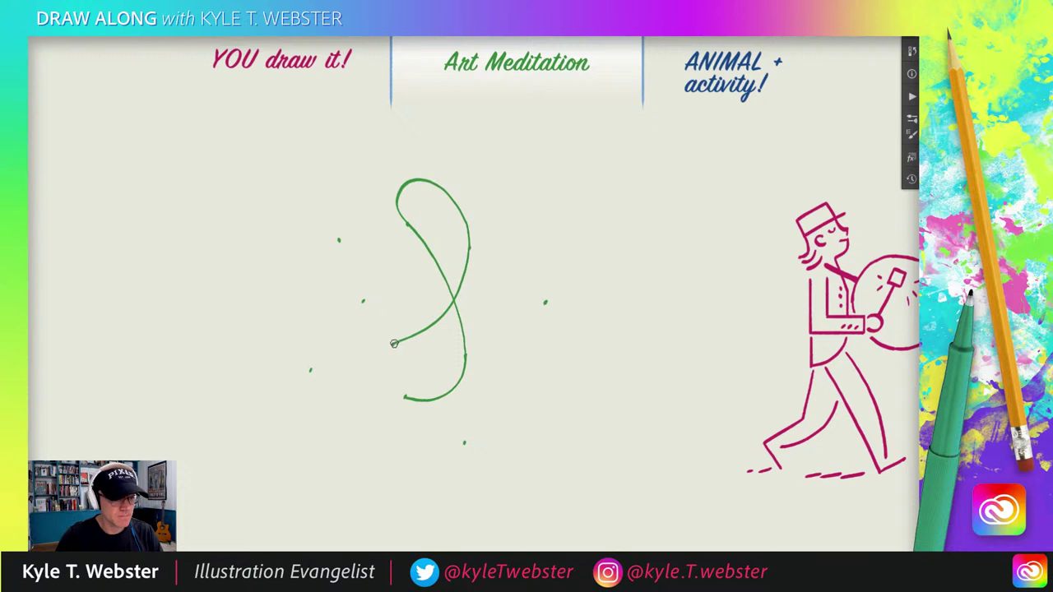
{"action": "mouse_move", "coordinate": [394, 344]}
{"action": "left_mouse_down"}
{"action": "mouse_move", "coordinate": [347, 352]}
{"action": "mouse_move", "coordinate": [340, 331]}
{"action": "mouse_move", "coordinate": [363, 300]}
{"action": "left_mouse_up"}
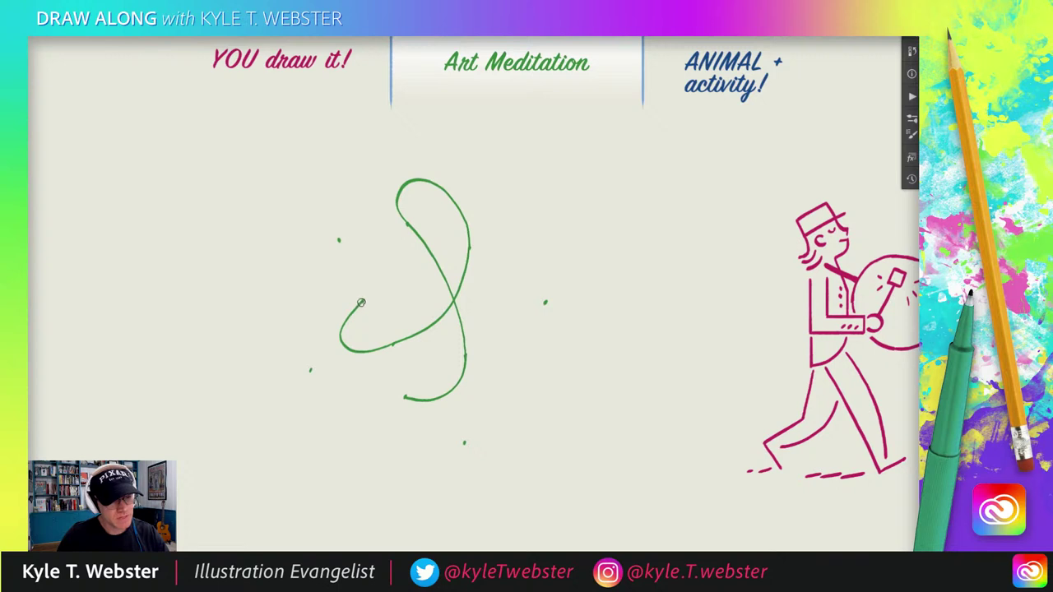
{"action": "mouse_move", "coordinate": [361, 303]}
{"action": "left_mouse_down"}
{"action": "mouse_move", "coordinate": [392, 298]}
{"action": "mouse_move", "coordinate": [331, 329]}
{"action": "mouse_move", "coordinate": [311, 369]}
{"action": "mouse_move", "coordinate": [320, 361]}
{"action": "mouse_move", "coordinate": [379, 377]}
{"action": "mouse_move", "coordinate": [400, 350]}
{"action": "mouse_move", "coordinate": [401, 281]}
{"action": "mouse_move", "coordinate": [338, 239]}
{"action": "left_mouse_up"}
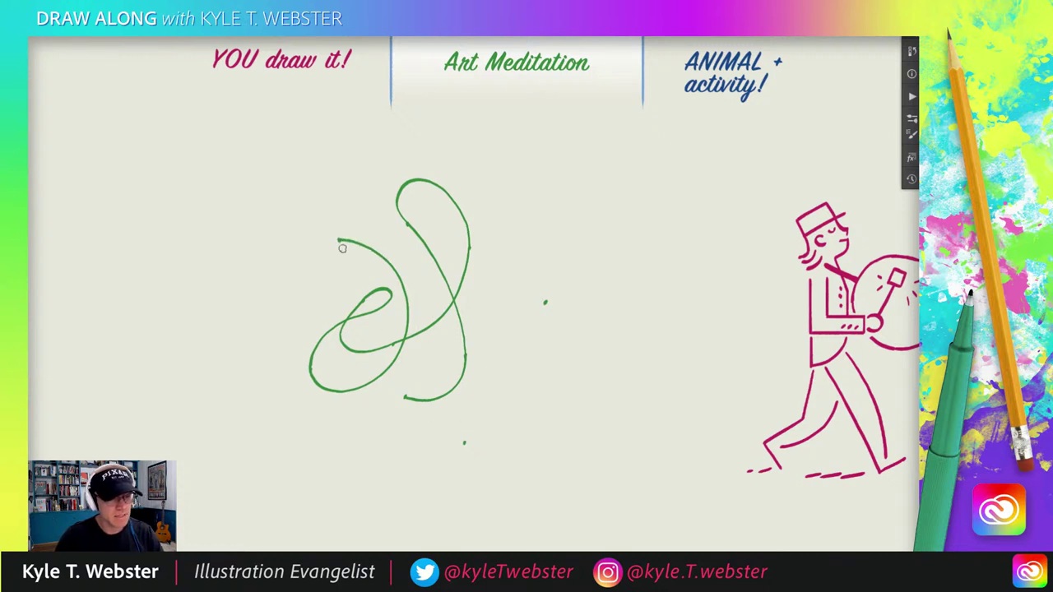
{"action": "mouse_move", "coordinate": [299, 256]}
{"action": "left_mouse_down"}
{"action": "mouse_move", "coordinate": [272, 304]}
{"action": "mouse_move", "coordinate": [266, 356]}
{"action": "mouse_move", "coordinate": [290, 405]}
{"action": "mouse_move", "coordinate": [341, 437]}
{"action": "mouse_move", "coordinate": [402, 449]}
{"action": "mouse_move", "coordinate": [464, 436]}
{"action": "left_mouse_up"}
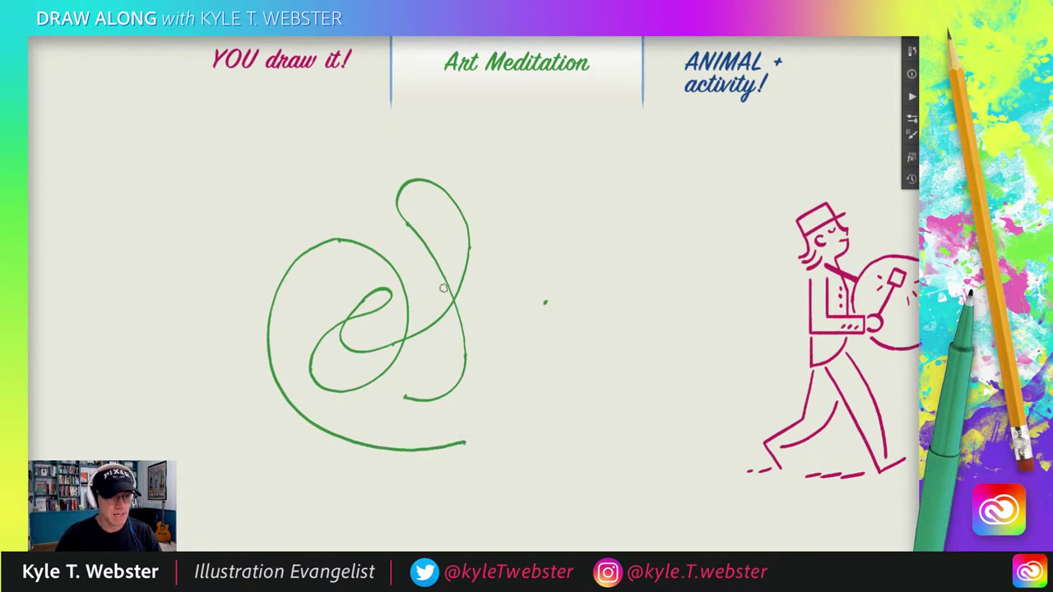
{"action": "mouse_move", "coordinate": [465, 443]}
{"action": "left_mouse_down"}
{"action": "mouse_move", "coordinate": [510, 416]}
{"action": "mouse_move", "coordinate": [546, 348]}
{"action": "mouse_move", "coordinate": [544, 296]}
{"action": "left_mouse_up"}
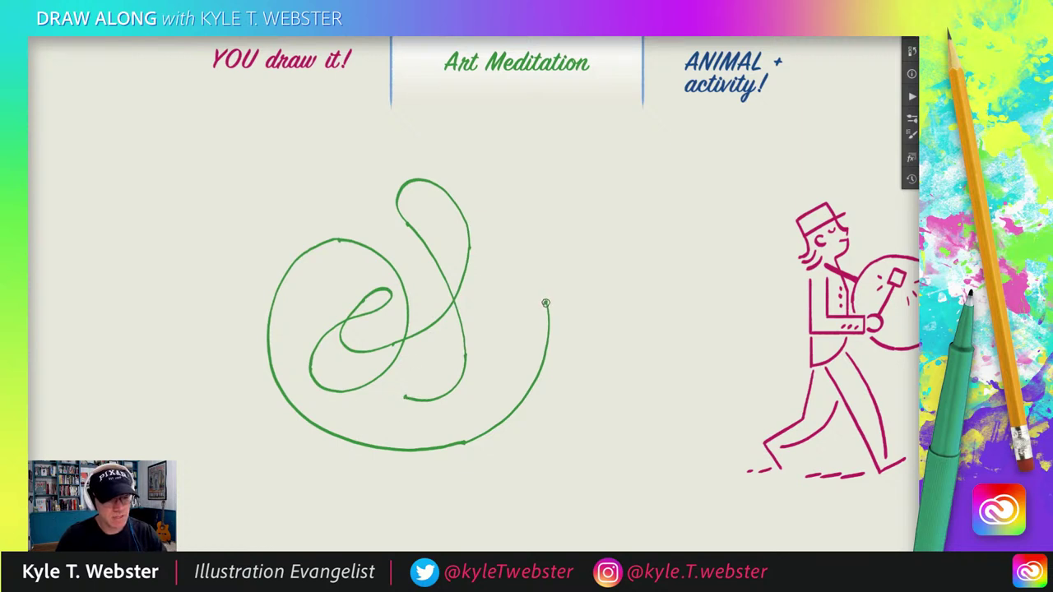
{"action": "mouse_move", "coordinate": [545, 303]}
{"action": "left_mouse_down"}
{"action": "mouse_move", "coordinate": [515, 288]}
{"action": "mouse_move", "coordinate": [488, 291]}
{"action": "mouse_move", "coordinate": [413, 367]}
{"action": "mouse_move", "coordinate": [404, 399]}
{"action": "left_mouse_up"}
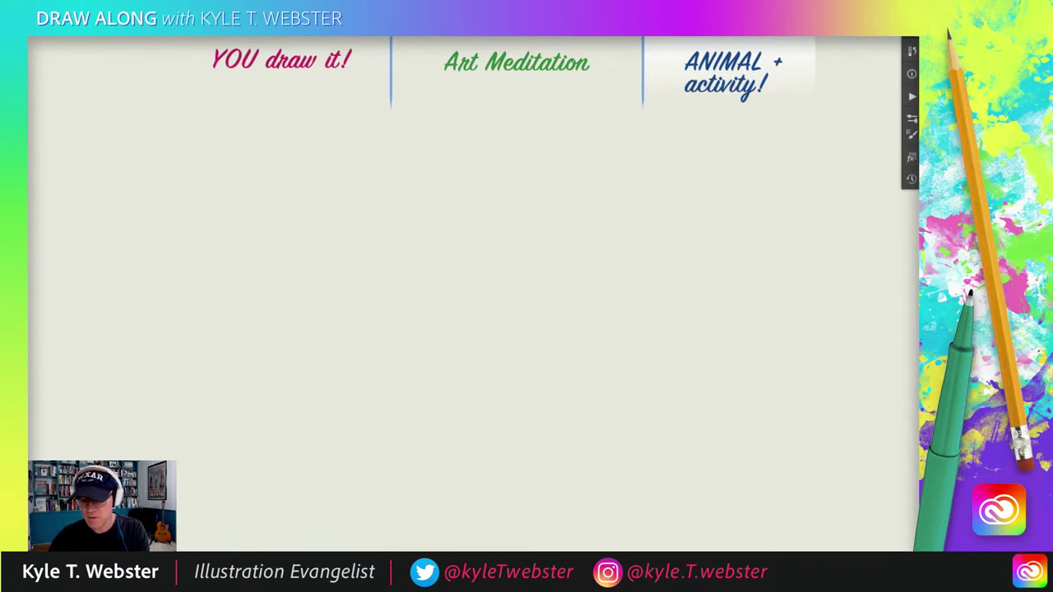
Fit the whole canvas on screen, trying a blue test stroke and undoing it
{"action": "key", "text": "ctrl+0"}
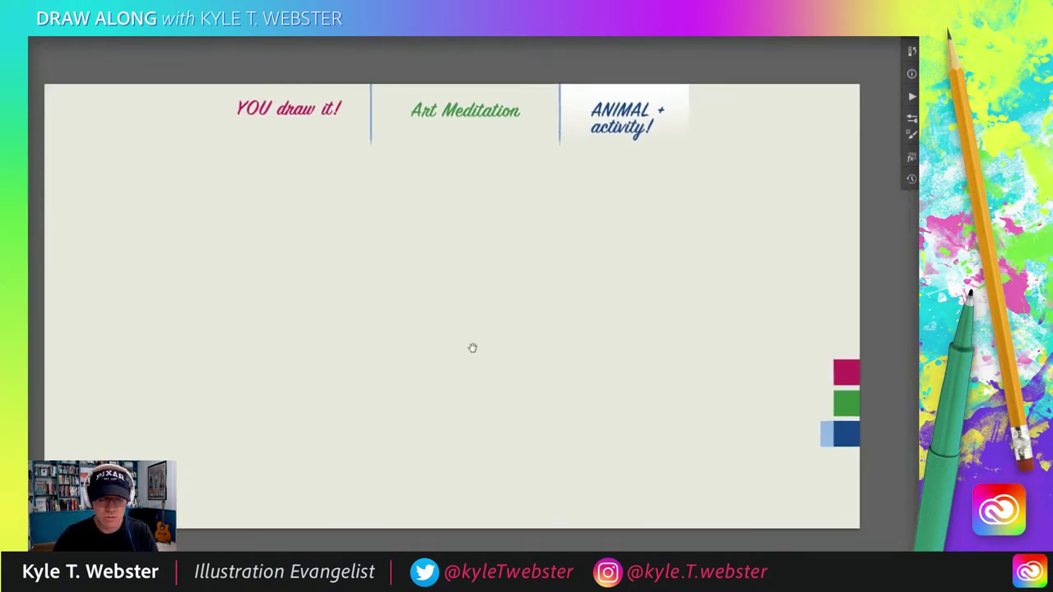
{"action": "scroll", "coordinate": [472, 348], "scroll_direction": "up", "scroll_amount": 2}
{"action": "mouse_move", "coordinate": [510, 282]}
{"action": "left_mouse_down"}
{"action": "mouse_move", "coordinate": [488, 343]}
{"action": "mouse_move", "coordinate": [408, 293]}
{"action": "mouse_move", "coordinate": [427, 345]}
{"action": "mouse_move", "coordinate": [505, 413]}
{"action": "mouse_move", "coordinate": [129, 445]}
{"action": "left_mouse_up"}
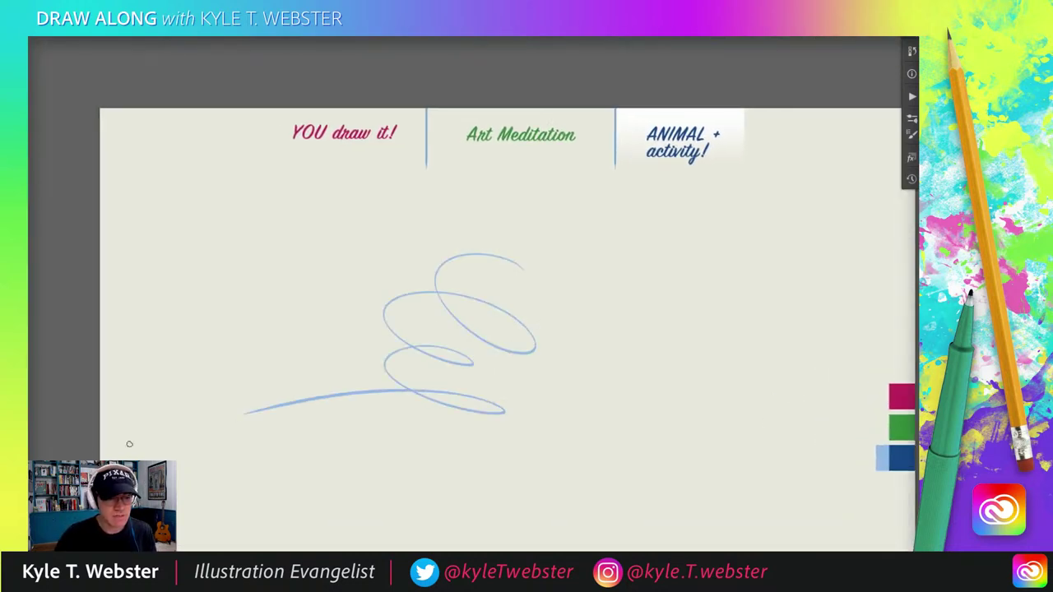
{"action": "key", "text": "ctrl+z"}
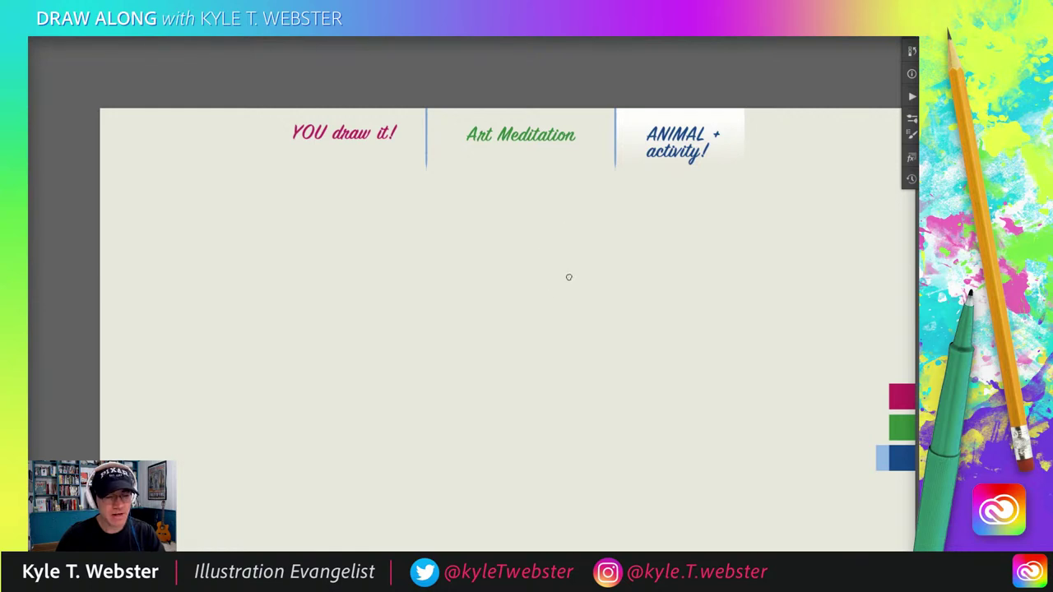
Sketch the light blue head feathers and hooked beak, undoing the unwanted beak strokes
{"action": "mouse_move", "coordinate": [566, 276]}
{"action": "left_mouse_down"}
{"action": "mouse_move", "coordinate": [578, 305]}
{"action": "mouse_move", "coordinate": [575, 282]}
{"action": "mouse_move", "coordinate": [569, 305]}
{"action": "mouse_move", "coordinate": [589, 300]}
{"action": "mouse_move", "coordinate": [540, 307]}
{"action": "mouse_move", "coordinate": [520, 284]}
{"action": "mouse_move", "coordinate": [555, 310]}
{"action": "mouse_move", "coordinate": [500, 272]}
{"action": "mouse_move", "coordinate": [503, 292]}
{"action": "mouse_move", "coordinate": [492, 270]}
{"action": "mouse_move", "coordinate": [494, 293]}
{"action": "mouse_move", "coordinate": [493, 264]}
{"action": "mouse_move", "coordinate": [511, 266]}
{"action": "mouse_move", "coordinate": [484, 273]}
{"action": "mouse_move", "coordinate": [554, 261]}
{"action": "mouse_move", "coordinate": [516, 288]}
{"action": "mouse_move", "coordinate": [558, 270]}
{"action": "mouse_move", "coordinate": [505, 290]}
{"action": "mouse_move", "coordinate": [518, 270]}
{"action": "mouse_move", "coordinate": [465, 287]}
{"action": "mouse_move", "coordinate": [493, 294]}
{"action": "mouse_move", "coordinate": [455, 277]}
{"action": "left_mouse_up"}
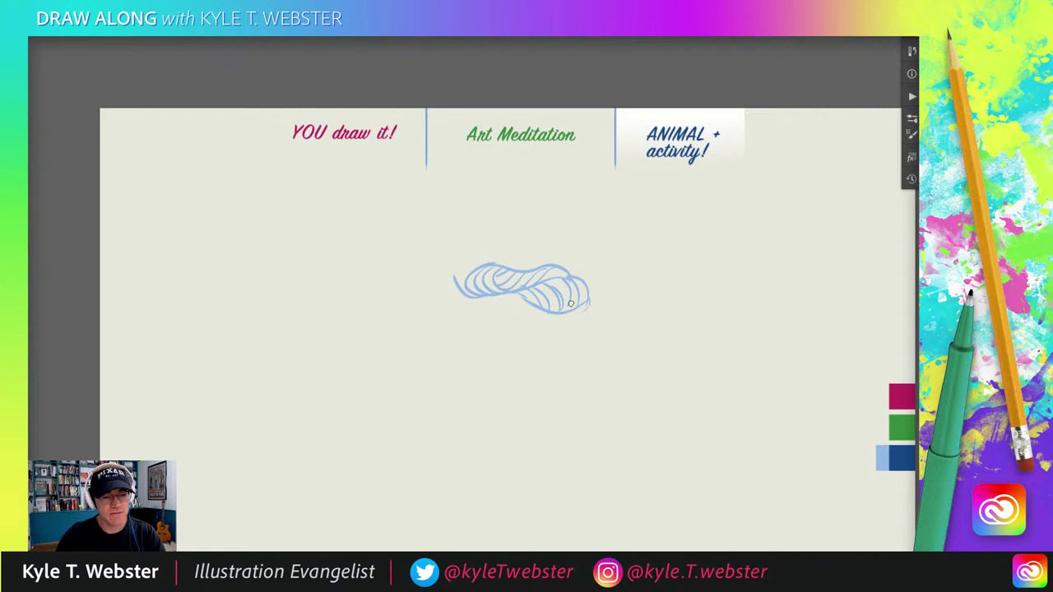
{"action": "mouse_move", "coordinate": [572, 274]}
{"action": "left_mouse_down"}
{"action": "mouse_move", "coordinate": [559, 244]}
{"action": "mouse_move", "coordinate": [567, 272]}
{"action": "left_mouse_up"}
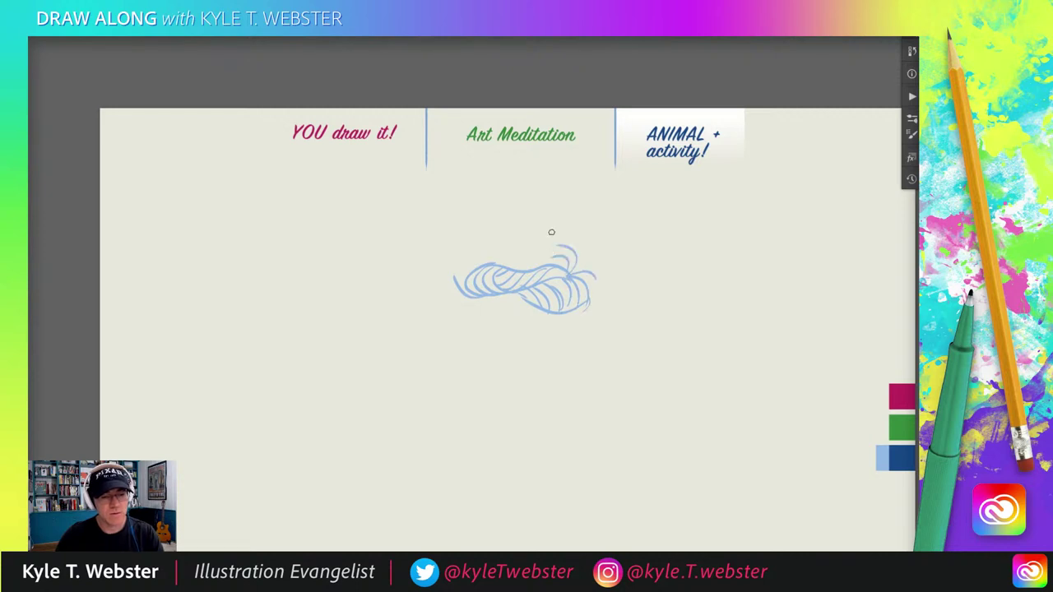
{"action": "mouse_move", "coordinate": [480, 313]}
{"action": "left_mouse_down"}
{"action": "mouse_move", "coordinate": [527, 339]}
{"action": "mouse_move", "coordinate": [509, 356]}
{"action": "left_mouse_up"}
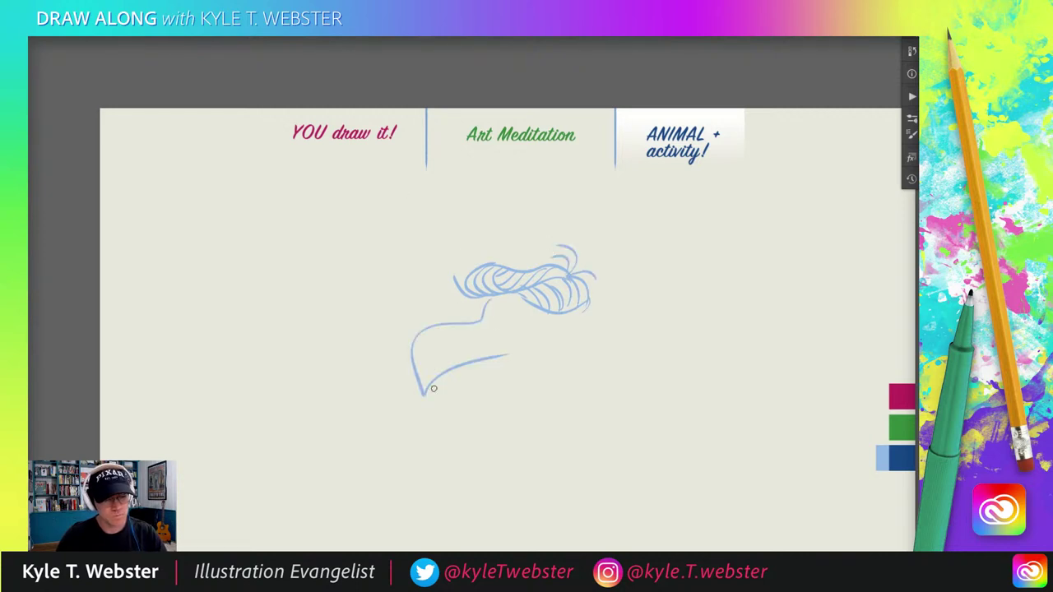
{"action": "left_click_drag", "start_coordinate": [427, 390], "coordinate": [514, 370]}
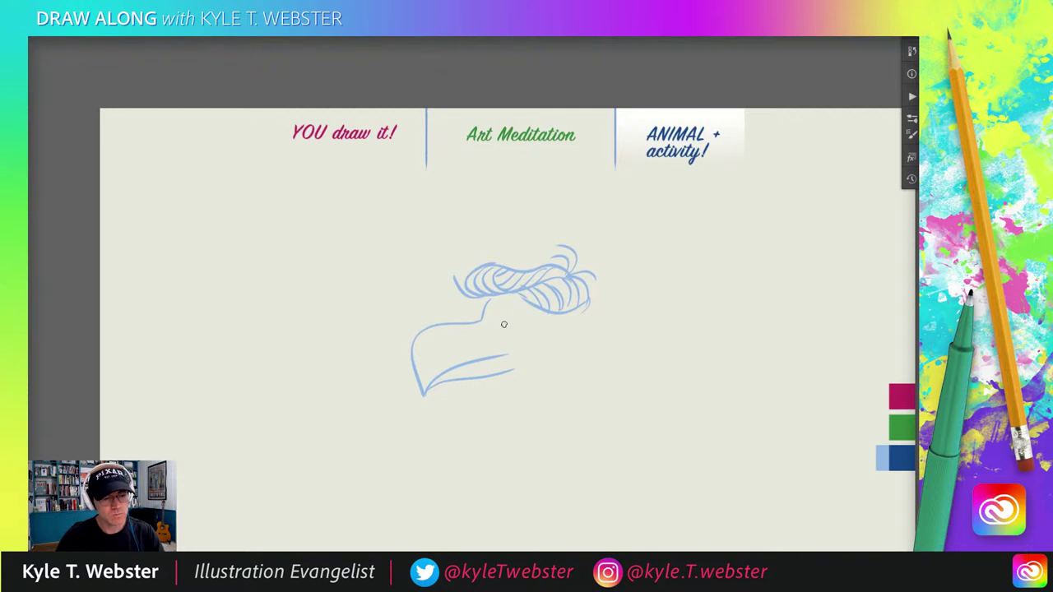
{"action": "key", "text": "ctrl+z"}
{"action": "key", "text": "ctrl+z"}
{"action": "key", "text": "ctrl+z"}
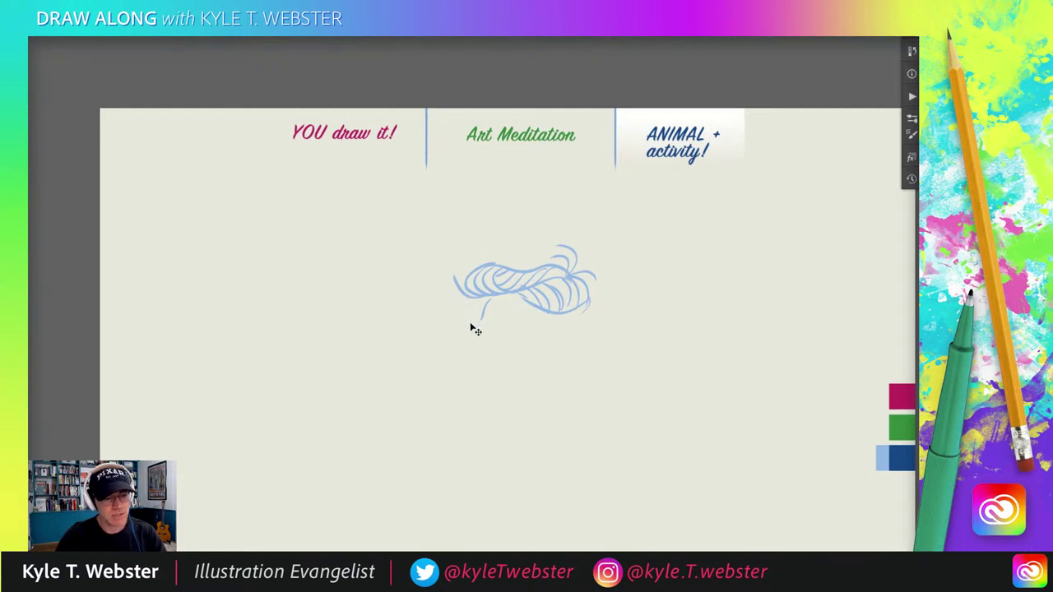
{"action": "mouse_move", "coordinate": [479, 321]}
{"action": "left_mouse_down"}
{"action": "mouse_move", "coordinate": [437, 383]}
{"action": "mouse_move", "coordinate": [516, 349]}
{"action": "mouse_move", "coordinate": [482, 321]}
{"action": "mouse_move", "coordinate": [527, 355]}
{"action": "mouse_move", "coordinate": [510, 324]}
{"action": "mouse_move", "coordinate": [503, 360]}
{"action": "mouse_move", "coordinate": [526, 360]}
{"action": "mouse_move", "coordinate": [454, 368]}
{"action": "left_mouse_up"}
{"action": "key", "text": "ctrl+z"}
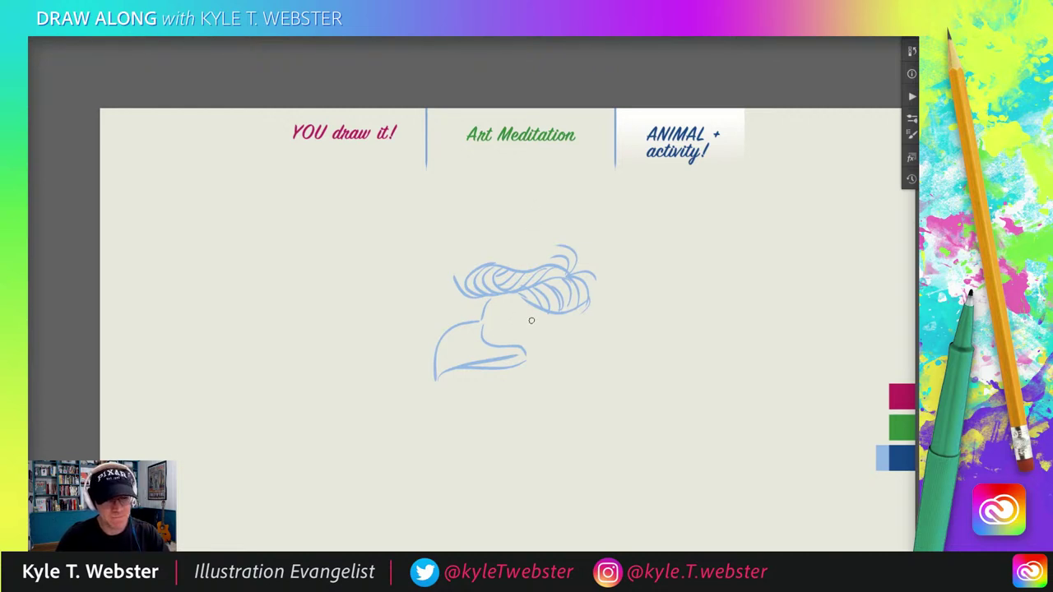
Sketch the eyebrow, back of the neck, lower jaw and scalloped feathers below the head
{"action": "mouse_move", "coordinate": [532, 317]}
{"action": "left_mouse_down"}
{"action": "mouse_move", "coordinate": [494, 320]}
{"action": "mouse_move", "coordinate": [516, 322]}
{"action": "left_mouse_up"}
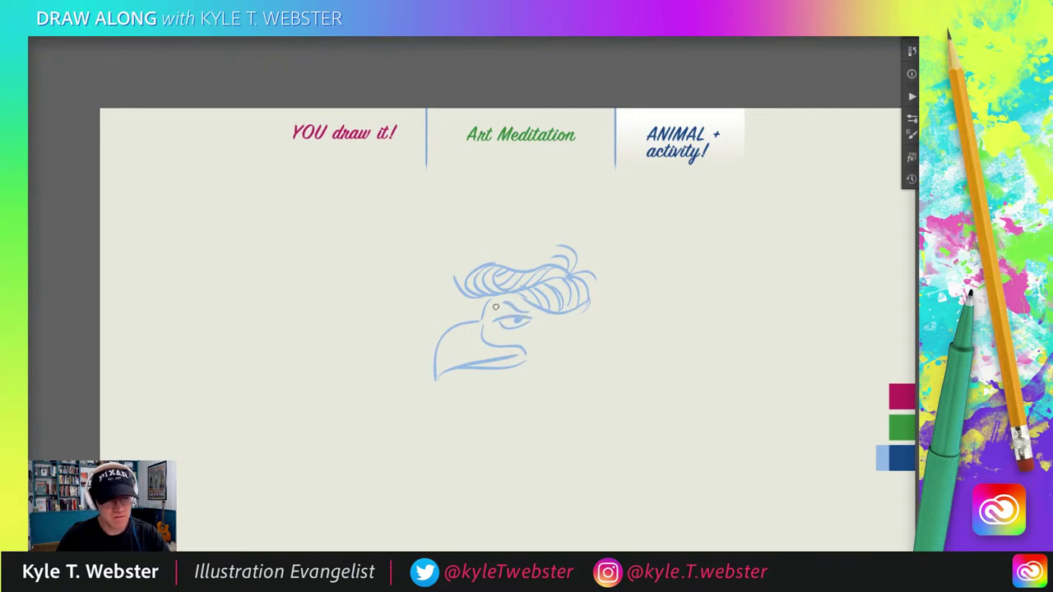
{"action": "left_click_drag", "start_coordinate": [511, 305], "coordinate": [508, 304]}
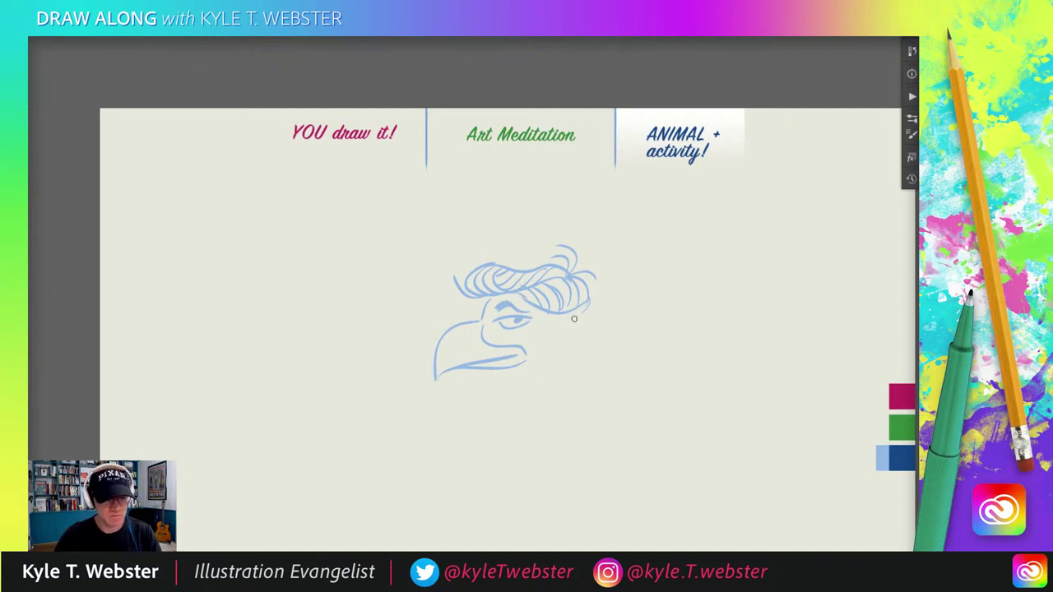
{"action": "left_click_drag", "start_coordinate": [575, 319], "coordinate": [570, 387]}
{"action": "mouse_move", "coordinate": [483, 375]}
{"action": "left_mouse_down"}
{"action": "mouse_move", "coordinate": [469, 406]}
{"action": "mouse_move", "coordinate": [531, 387]}
{"action": "left_mouse_up"}
{"action": "left_click_drag", "start_coordinate": [522, 404], "coordinate": [566, 392]}
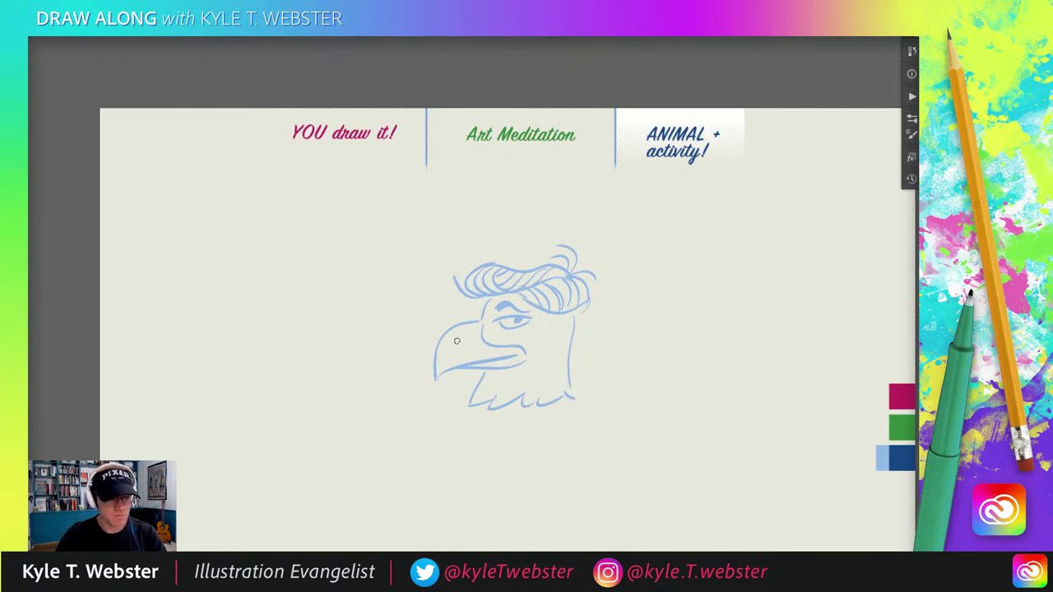
Raise the eagle head sketch and outline the body's left and right sides
{"action": "left_click_drag", "start_coordinate": [473, 306], "coordinate": [464, 252]}
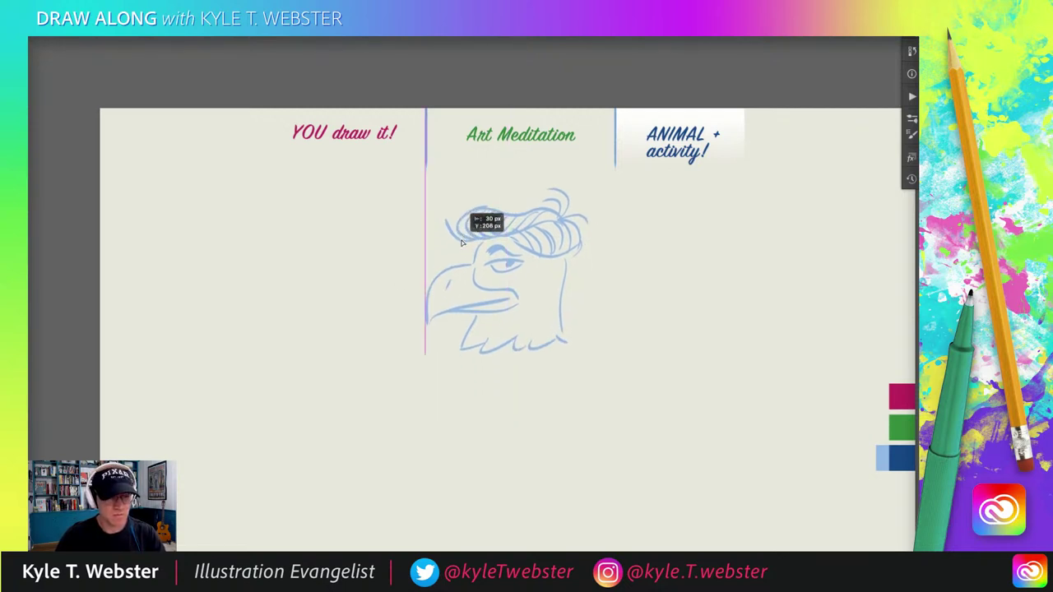
{"action": "mouse_move", "coordinate": [457, 352]}
{"action": "left_mouse_down"}
{"action": "mouse_move", "coordinate": [438, 445]}
{"action": "mouse_move", "coordinate": [469, 473]}
{"action": "left_mouse_up"}
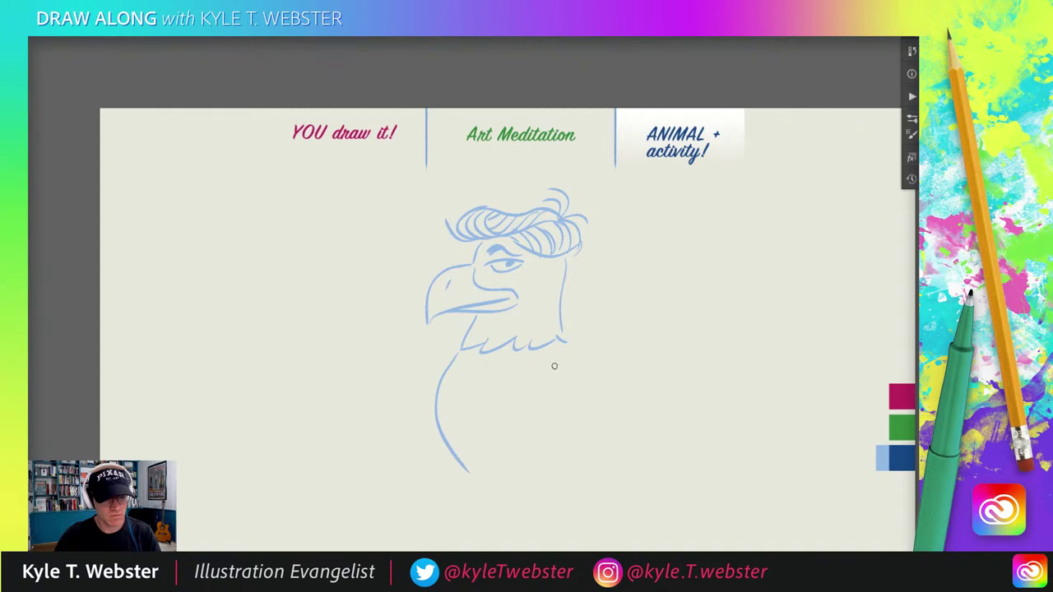
{"action": "left_click_drag", "start_coordinate": [567, 347], "coordinate": [602, 445]}
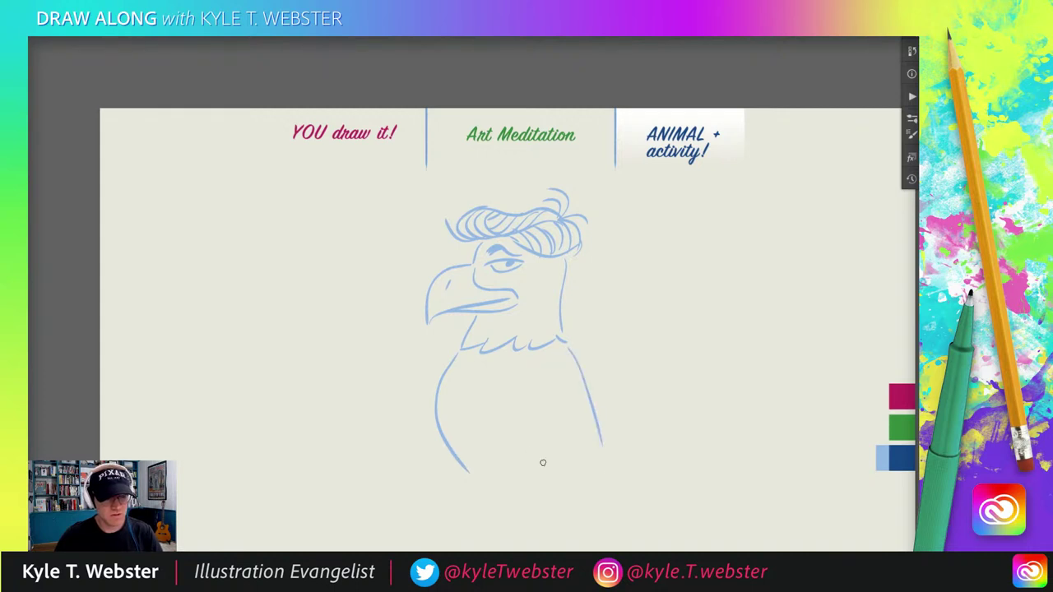
Sketch the wing line and scalloped feather strokes across the folded wing
{"action": "mouse_move", "coordinate": [564, 480]}
{"action": "left_mouse_down"}
{"action": "mouse_move", "coordinate": [521, 458]}
{"action": "mouse_move", "coordinate": [497, 375]}
{"action": "left_mouse_up"}
{"action": "left_click_drag", "start_coordinate": [531, 435], "coordinate": [568, 479]}
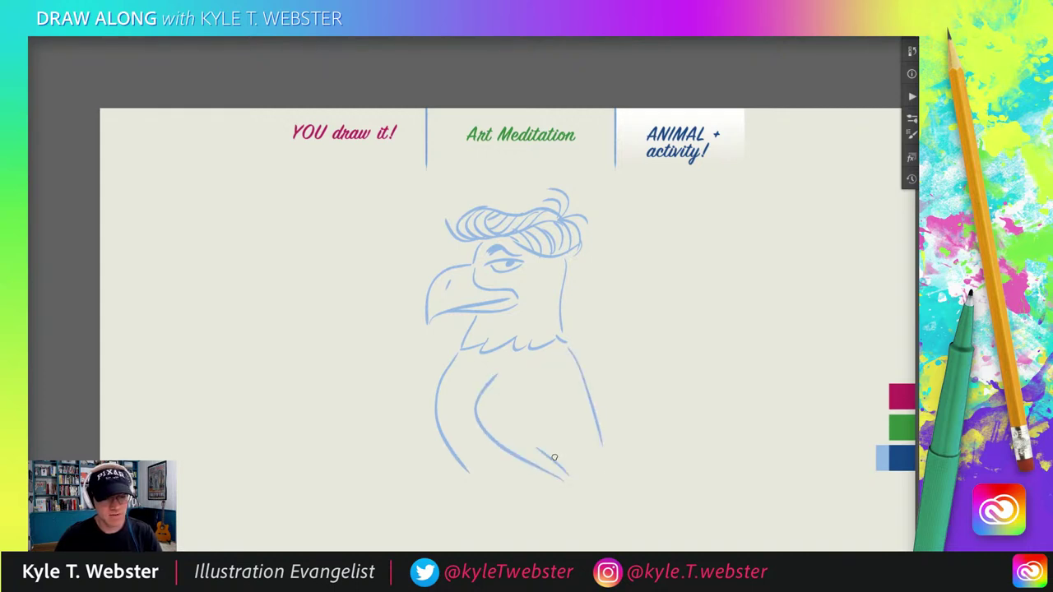
{"action": "left_click_drag", "start_coordinate": [540, 417], "coordinate": [580, 463]}
{"action": "left_click_drag", "start_coordinate": [570, 425], "coordinate": [594, 474]}
{"action": "mouse_move", "coordinate": [559, 393]}
{"action": "left_mouse_down"}
{"action": "mouse_move", "coordinate": [582, 423]}
{"action": "mouse_move", "coordinate": [519, 437]}
{"action": "left_mouse_up"}
{"action": "left_click_drag", "start_coordinate": [502, 424], "coordinate": [517, 438]}
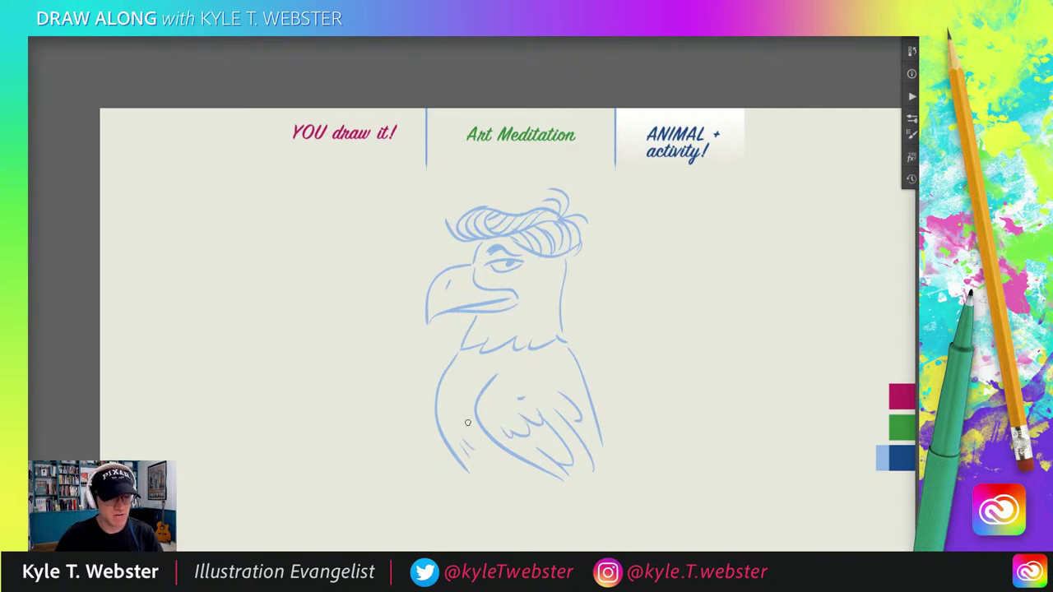
{"action": "scroll", "coordinate": [362, 383], "scroll_direction": "right", "scroll_amount": 2}
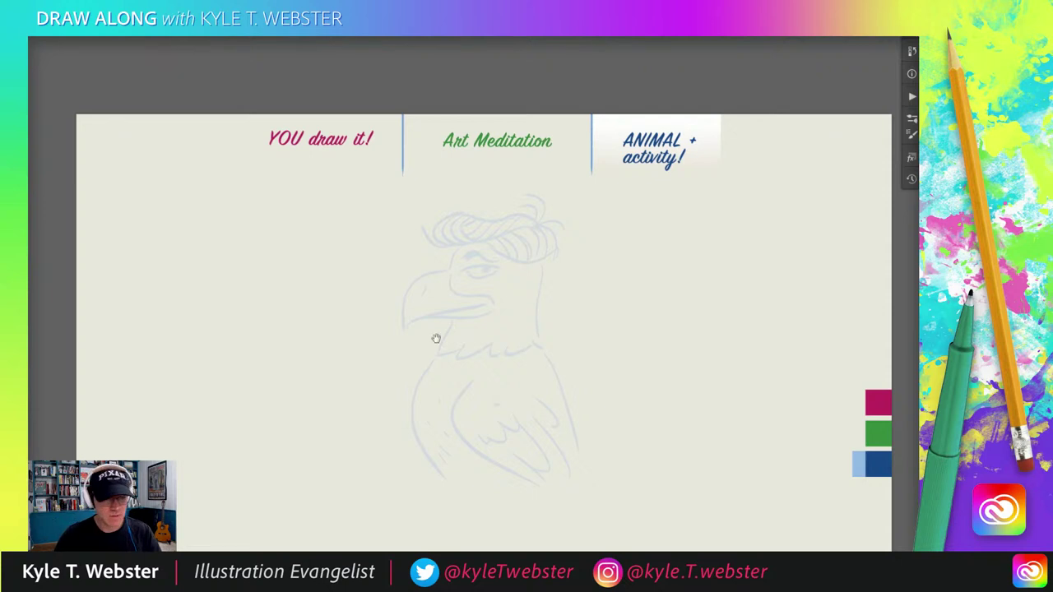
Zoom in and ink the top of the eagle's beak in dark blue
{"action": "scroll", "coordinate": [436, 338], "scroll_direction": "up", "scroll_amount": 2}
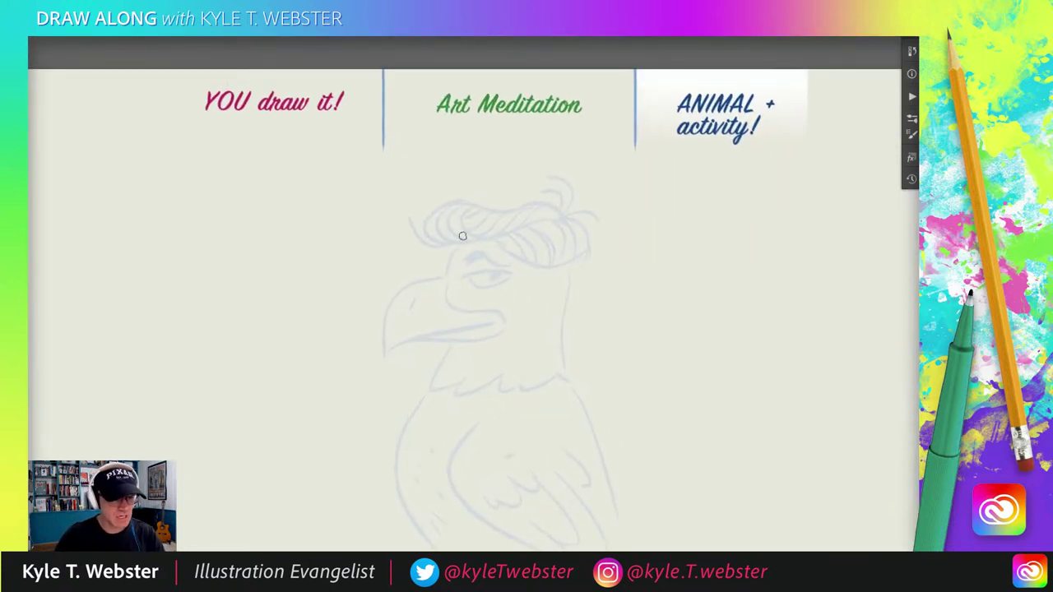
{"action": "mouse_move", "coordinate": [458, 243]}
{"action": "left_mouse_down"}
{"action": "mouse_move", "coordinate": [446, 276]}
{"action": "mouse_move", "coordinate": [382, 313]}
{"action": "mouse_move", "coordinate": [384, 355]}
{"action": "mouse_move", "coordinate": [500, 321]}
{"action": "left_mouse_up"}
Ink the beak outline, eye lids, back of the head and two zigzag neck feather rows
{"action": "mouse_move", "coordinate": [447, 280]}
{"action": "left_mouse_down"}
{"action": "mouse_move", "coordinate": [469, 310]}
{"action": "mouse_move", "coordinate": [488, 290]}
{"action": "mouse_move", "coordinate": [496, 332]}
{"action": "left_mouse_up"}
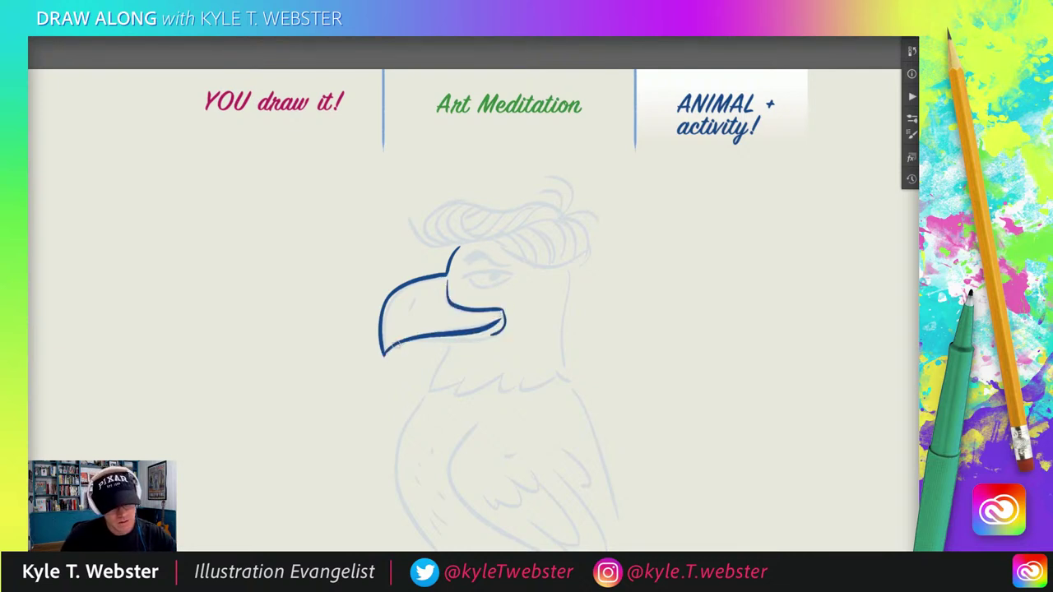
{"action": "left_click_drag", "start_coordinate": [393, 344], "coordinate": [493, 335]}
{"action": "mouse_move", "coordinate": [459, 283]}
{"action": "left_mouse_down"}
{"action": "mouse_move", "coordinate": [515, 273]}
{"action": "mouse_move", "coordinate": [492, 293]}
{"action": "mouse_move", "coordinate": [459, 255]}
{"action": "left_mouse_up"}
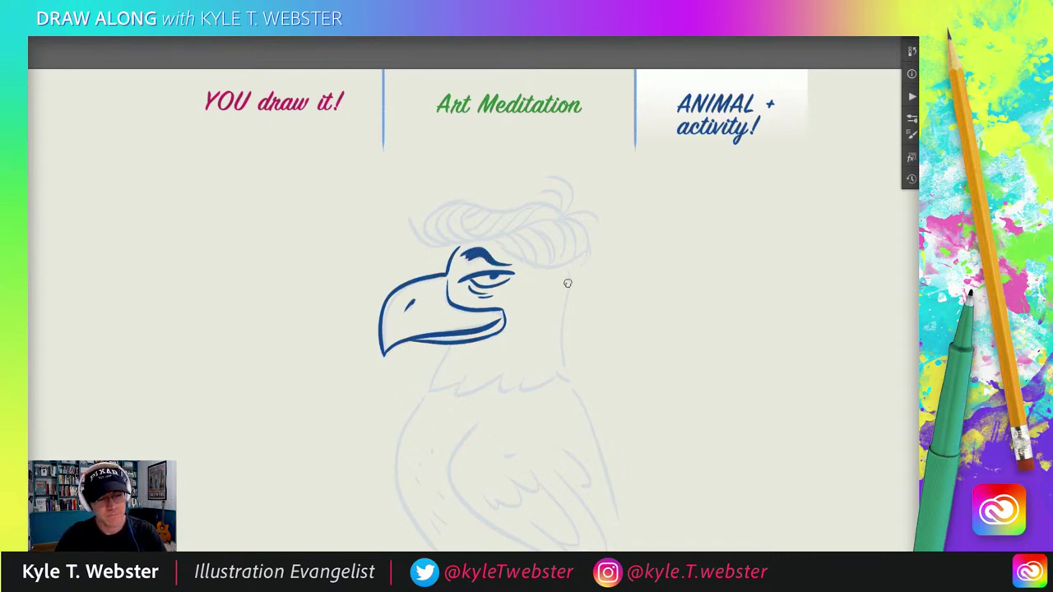
{"action": "left_click_drag", "start_coordinate": [567, 266], "coordinate": [577, 384]}
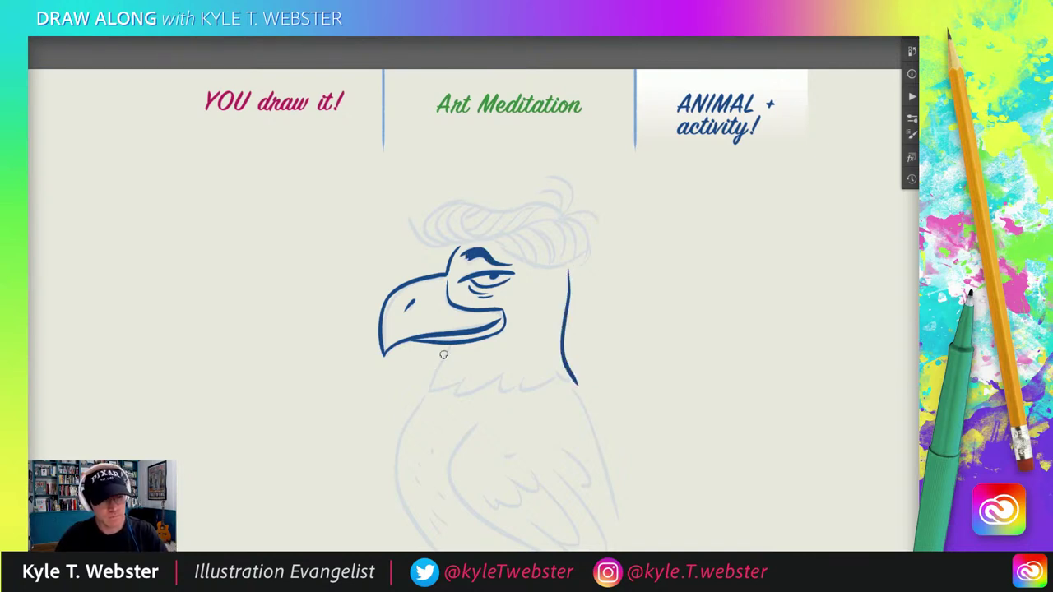
{"action": "mouse_move", "coordinate": [446, 360]}
{"action": "left_mouse_down"}
{"action": "mouse_move", "coordinate": [430, 393]}
{"action": "mouse_move", "coordinate": [463, 378]}
{"action": "mouse_move", "coordinate": [474, 387]}
{"action": "mouse_move", "coordinate": [517, 362]}
{"action": "mouse_move", "coordinate": [518, 380]}
{"action": "mouse_move", "coordinate": [574, 380]}
{"action": "left_mouse_up"}
{"action": "mouse_move", "coordinate": [482, 366]}
{"action": "left_mouse_down"}
{"action": "mouse_move", "coordinate": [456, 370]}
{"action": "mouse_move", "coordinate": [491, 377]}
{"action": "mouse_move", "coordinate": [525, 366]}
{"action": "left_mouse_up"}
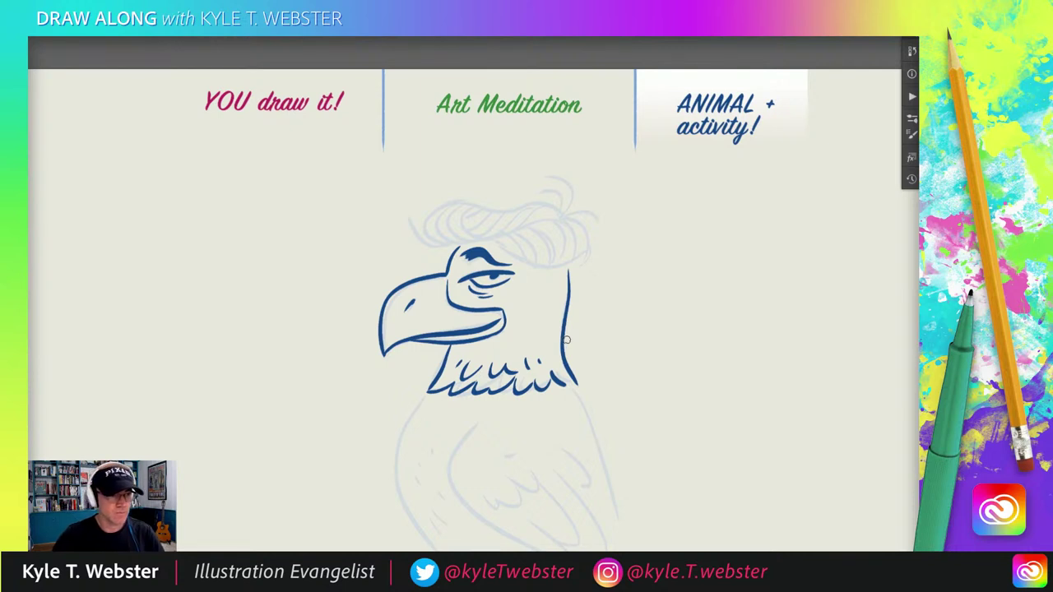
{"action": "scroll", "coordinate": [428, 284], "scroll_direction": "down", "scroll_amount": 1}
Ink the head's top contour and the curled crest feathers from front to back
{"action": "mouse_move", "coordinate": [528, 279]}
{"action": "left_mouse_down"}
{"action": "mouse_move", "coordinate": [532, 296]}
{"action": "mouse_move", "coordinate": [543, 270]}
{"action": "left_mouse_up"}
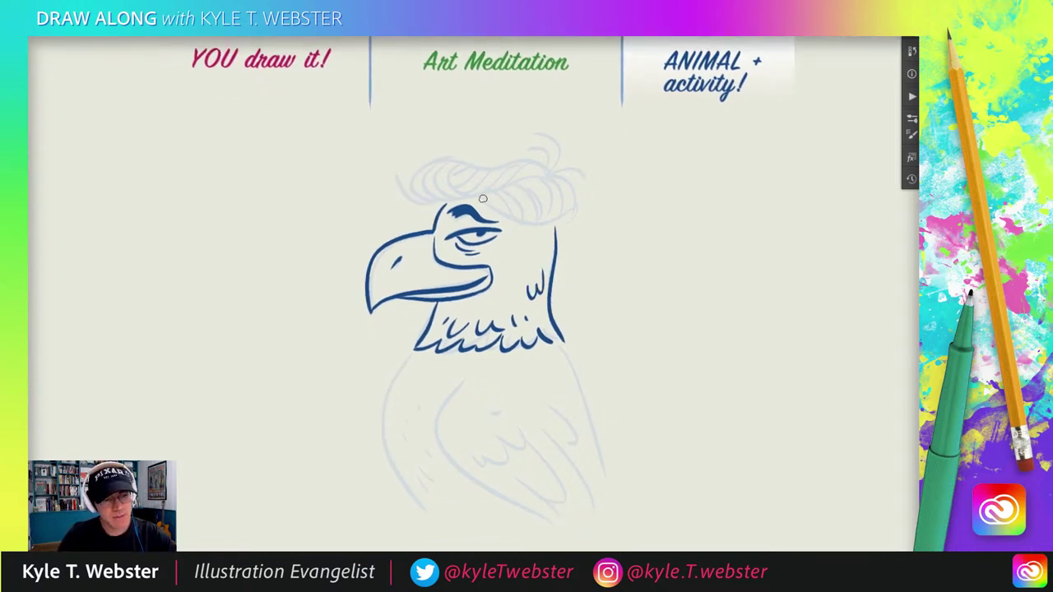
{"action": "left_click_drag", "start_coordinate": [483, 198], "coordinate": [573, 224]}
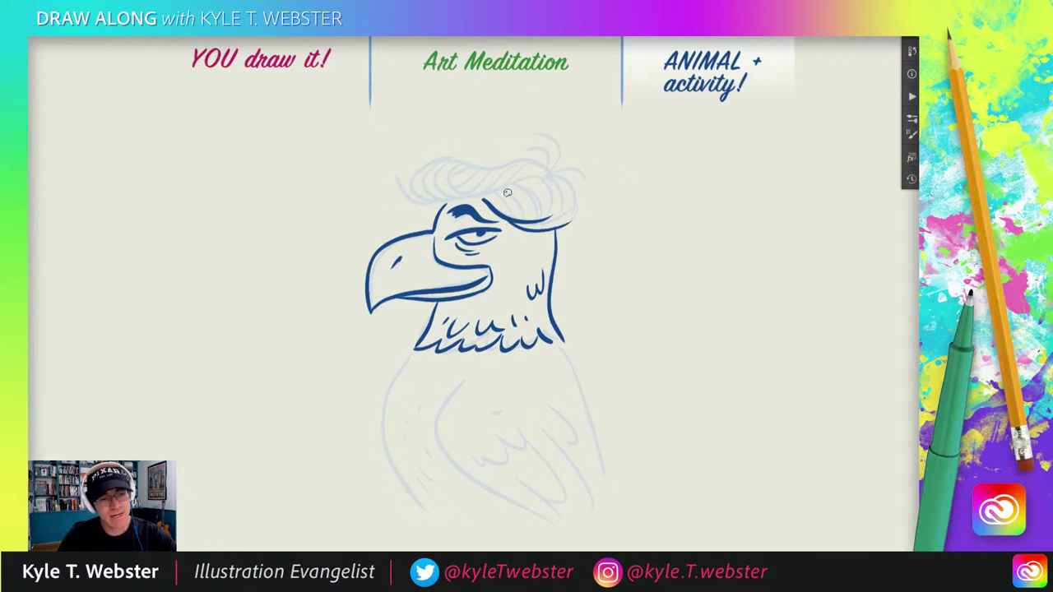
{"action": "mouse_move", "coordinate": [483, 202]}
{"action": "left_mouse_down"}
{"action": "mouse_move", "coordinate": [553, 196]}
{"action": "mouse_move", "coordinate": [529, 181]}
{"action": "mouse_move", "coordinate": [570, 180]}
{"action": "mouse_move", "coordinate": [576, 208]}
{"action": "left_mouse_up"}
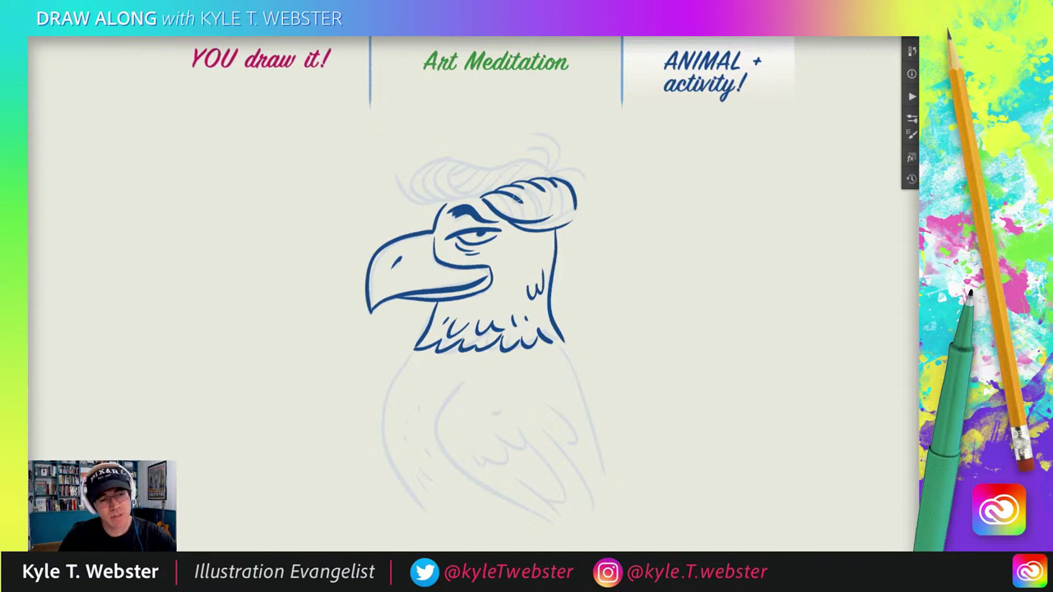
{"action": "mouse_move", "coordinate": [515, 197]}
{"action": "left_mouse_down"}
{"action": "mouse_move", "coordinate": [544, 212]}
{"action": "mouse_move", "coordinate": [526, 194]}
{"action": "mouse_move", "coordinate": [563, 190]}
{"action": "mouse_move", "coordinate": [546, 195]}
{"action": "mouse_move", "coordinate": [577, 176]}
{"action": "mouse_move", "coordinate": [585, 212]}
{"action": "left_mouse_up"}
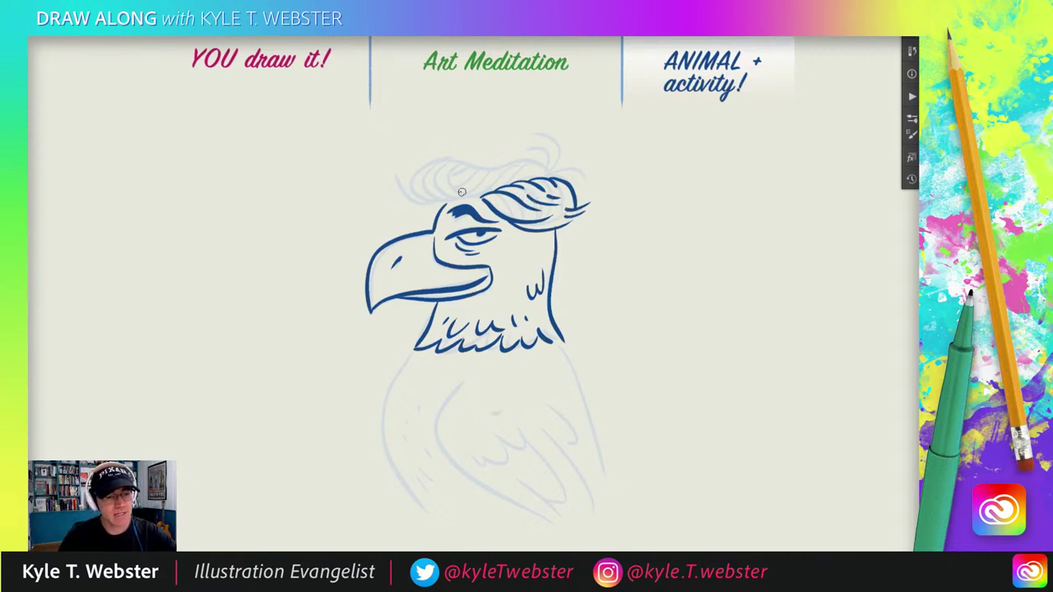
{"action": "mouse_move", "coordinate": [481, 198]}
{"action": "left_mouse_down"}
{"action": "mouse_move", "coordinate": [438, 163]}
{"action": "mouse_move", "coordinate": [449, 201]}
{"action": "mouse_move", "coordinate": [419, 170]}
{"action": "mouse_move", "coordinate": [421, 205]}
{"action": "mouse_move", "coordinate": [440, 204]}
{"action": "left_mouse_up"}
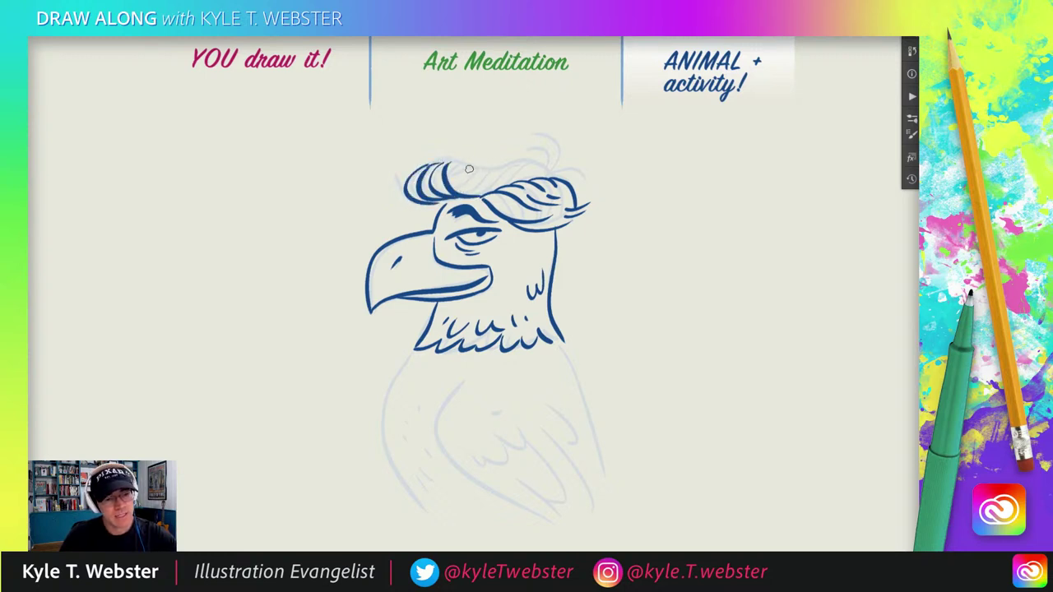
{"action": "mouse_move", "coordinate": [451, 186]}
{"action": "left_mouse_down"}
{"action": "mouse_move", "coordinate": [489, 168]}
{"action": "mouse_move", "coordinate": [489, 181]}
{"action": "mouse_move", "coordinate": [534, 165]}
{"action": "mouse_move", "coordinate": [510, 183]}
{"action": "mouse_move", "coordinate": [511, 169]}
{"action": "mouse_move", "coordinate": [547, 175]}
{"action": "mouse_move", "coordinate": [525, 182]}
{"action": "mouse_move", "coordinate": [544, 172]}
{"action": "mouse_move", "coordinate": [531, 164]}
{"action": "mouse_move", "coordinate": [556, 161]}
{"action": "mouse_move", "coordinate": [549, 170]}
{"action": "mouse_move", "coordinate": [589, 175]}
{"action": "left_mouse_up"}
{"action": "left_click_drag", "start_coordinate": [444, 209], "coordinate": [400, 198]}
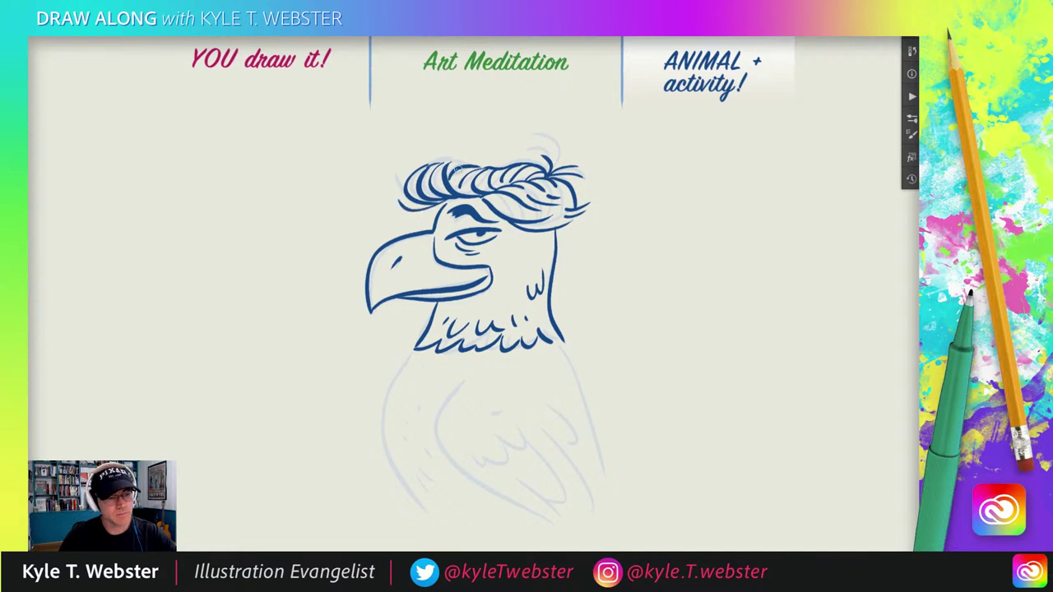
{"action": "scroll", "coordinate": [313, 214], "scroll_direction": "down", "scroll_amount": 2}
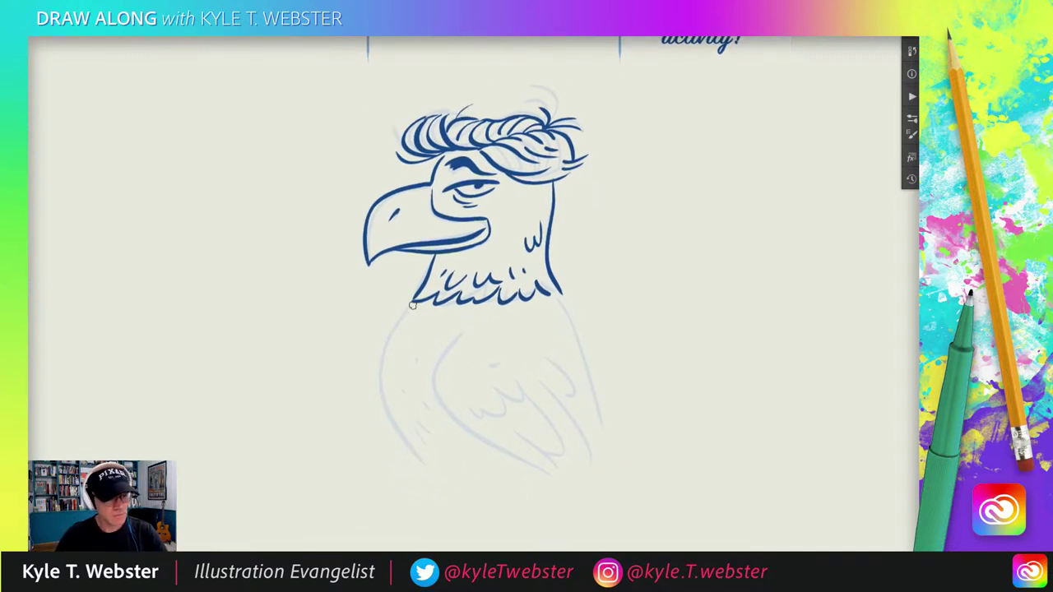
Ink the body's left and right outlines, inner wing curve and left wing feather strokes
{"action": "left_click_drag", "start_coordinate": [413, 305], "coordinate": [418, 467]}
{"action": "mouse_move", "coordinate": [467, 325]}
{"action": "left_mouse_down"}
{"action": "mouse_move", "coordinate": [433, 374]}
{"action": "mouse_move", "coordinate": [506, 473]}
{"action": "left_mouse_up"}
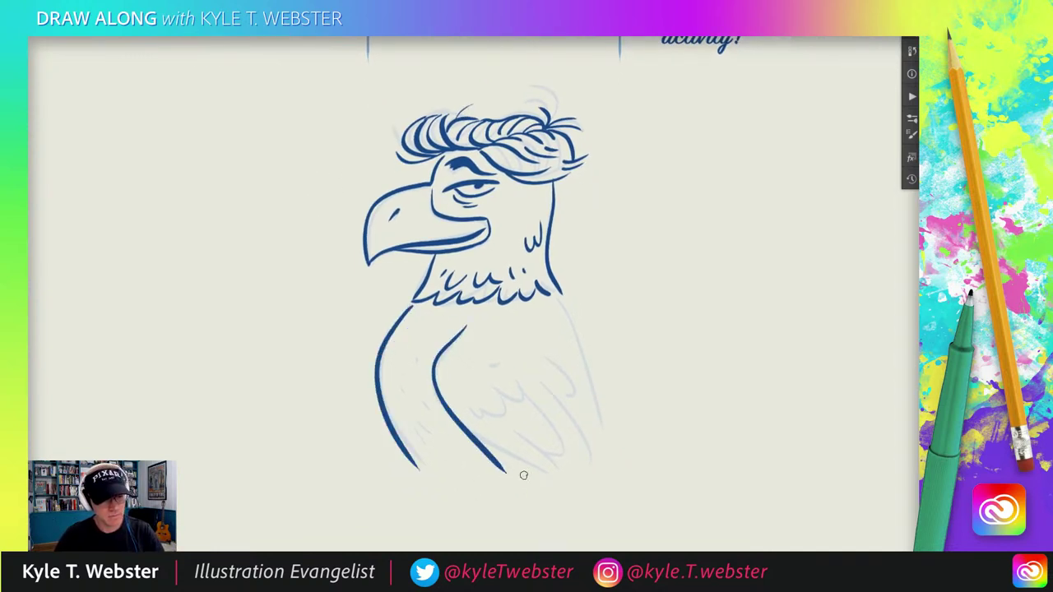
{"action": "left_click_drag", "start_coordinate": [560, 301], "coordinate": [616, 453]}
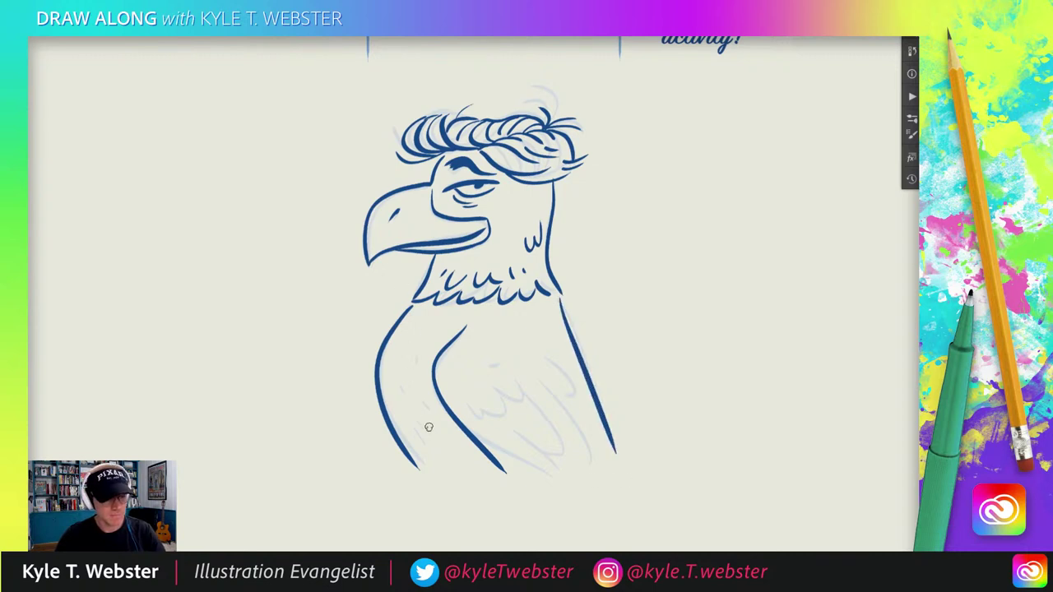
{"action": "left_click_drag", "start_coordinate": [429, 414], "coordinate": [417, 447]}
{"action": "mouse_move", "coordinate": [410, 420]}
{"action": "left_mouse_down"}
{"action": "mouse_move", "coordinate": [415, 433]}
{"action": "mouse_move", "coordinate": [402, 412]}
{"action": "left_mouse_up"}
{"action": "mouse_move", "coordinate": [406, 382]}
{"action": "left_mouse_down"}
{"action": "mouse_move", "coordinate": [403, 394]}
{"action": "mouse_move", "coordinate": [404, 380]}
{"action": "left_mouse_up"}
Ink scalloped feather rows across the wing and up the neck, then zoom out
{"action": "mouse_move", "coordinate": [472, 398]}
{"action": "left_mouse_down"}
{"action": "mouse_move", "coordinate": [432, 332]}
{"action": "mouse_move", "coordinate": [454, 334]}
{"action": "mouse_move", "coordinate": [516, 288]}
{"action": "left_mouse_up"}
{"action": "mouse_move", "coordinate": [487, 331]}
{"action": "left_mouse_down"}
{"action": "mouse_move", "coordinate": [512, 313]}
{"action": "mouse_move", "coordinate": [535, 323]}
{"action": "left_mouse_up"}
{"action": "mouse_move", "coordinate": [474, 355]}
{"action": "left_mouse_down"}
{"action": "mouse_move", "coordinate": [484, 366]}
{"action": "mouse_move", "coordinate": [517, 353]}
{"action": "left_mouse_up"}
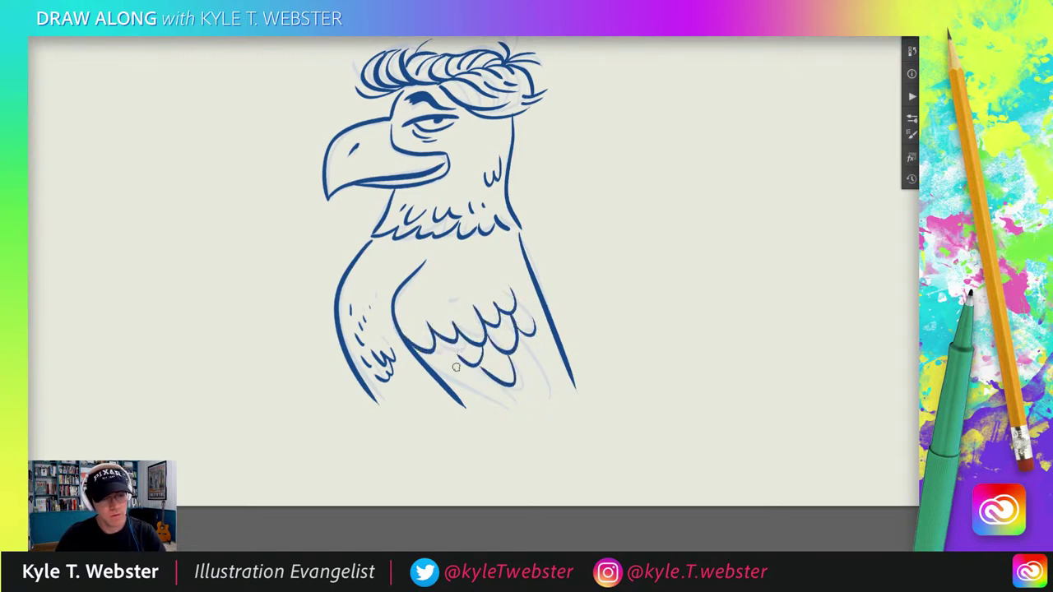
{"action": "left_click_drag", "start_coordinate": [449, 367], "coordinate": [480, 372]}
{"action": "mouse_move", "coordinate": [541, 353]}
{"action": "left_mouse_down"}
{"action": "mouse_move", "coordinate": [520, 384]}
{"action": "mouse_move", "coordinate": [534, 387]}
{"action": "mouse_move", "coordinate": [514, 411]}
{"action": "left_mouse_up"}
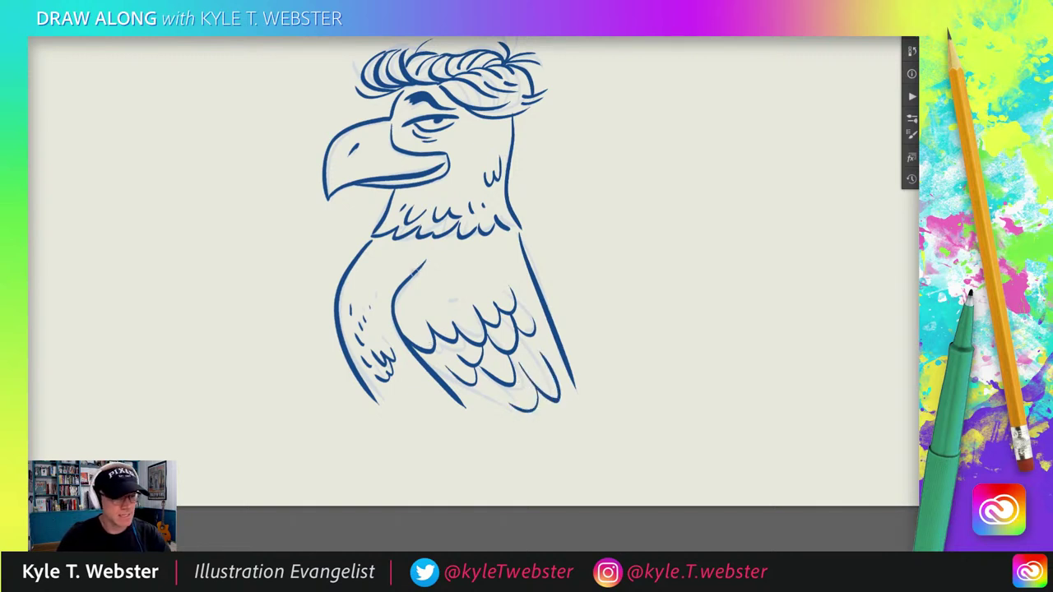
{"action": "left_click_drag", "start_coordinate": [316, 272], "coordinate": [363, 229]}
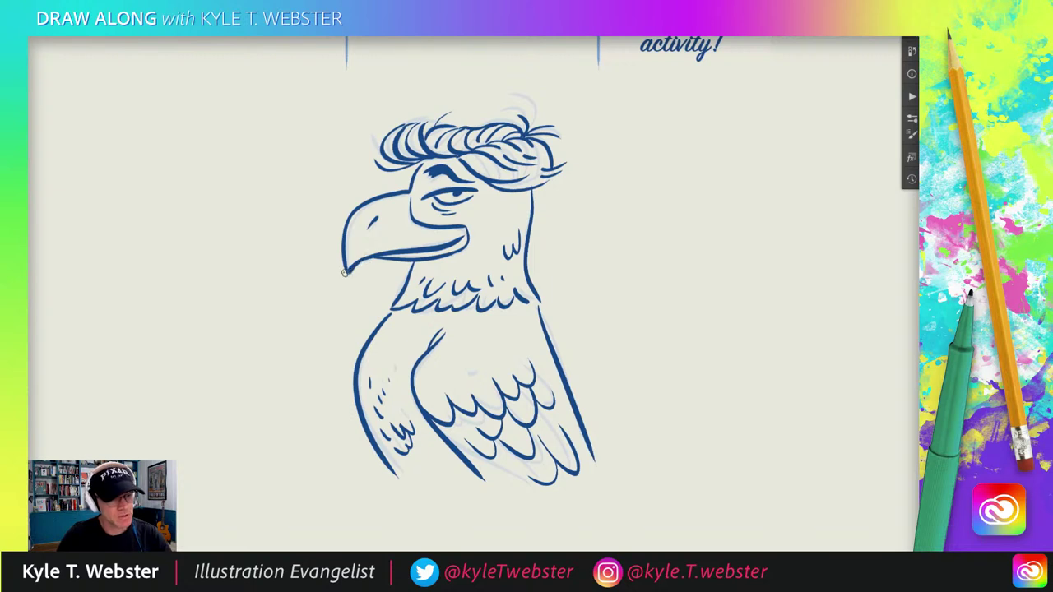
{"action": "mouse_move", "coordinate": [497, 253]}
{"action": "left_mouse_down"}
{"action": "mouse_move", "coordinate": [490, 258]}
{"action": "mouse_move", "coordinate": [490, 240]}
{"action": "mouse_move", "coordinate": [513, 207]}
{"action": "mouse_move", "coordinate": [497, 218]}
{"action": "left_mouse_up"}
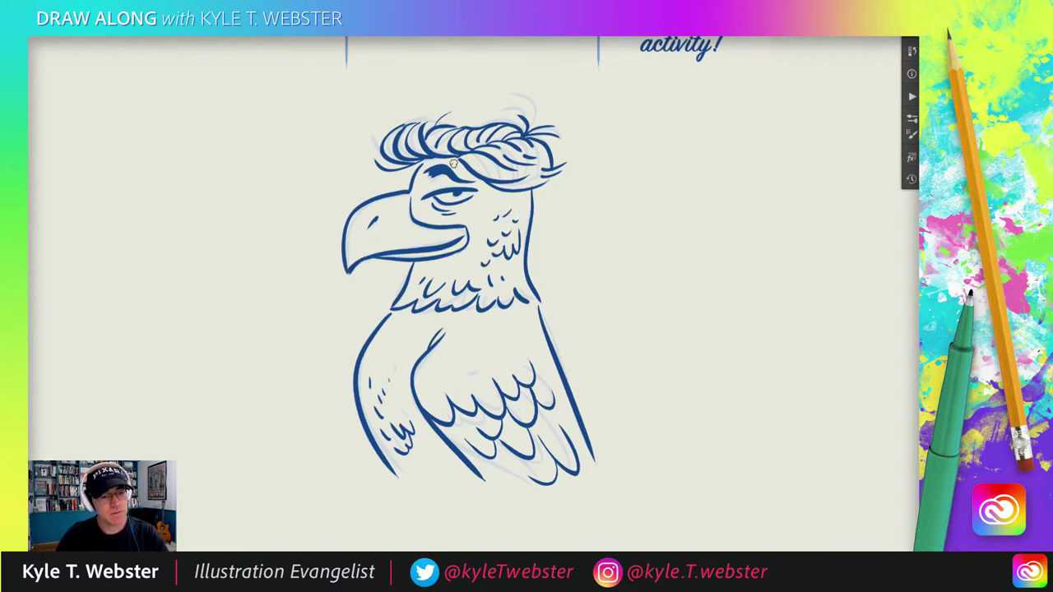
{"action": "scroll", "coordinate": [326, 280], "scroll_direction": "down", "scroll_amount": 5}
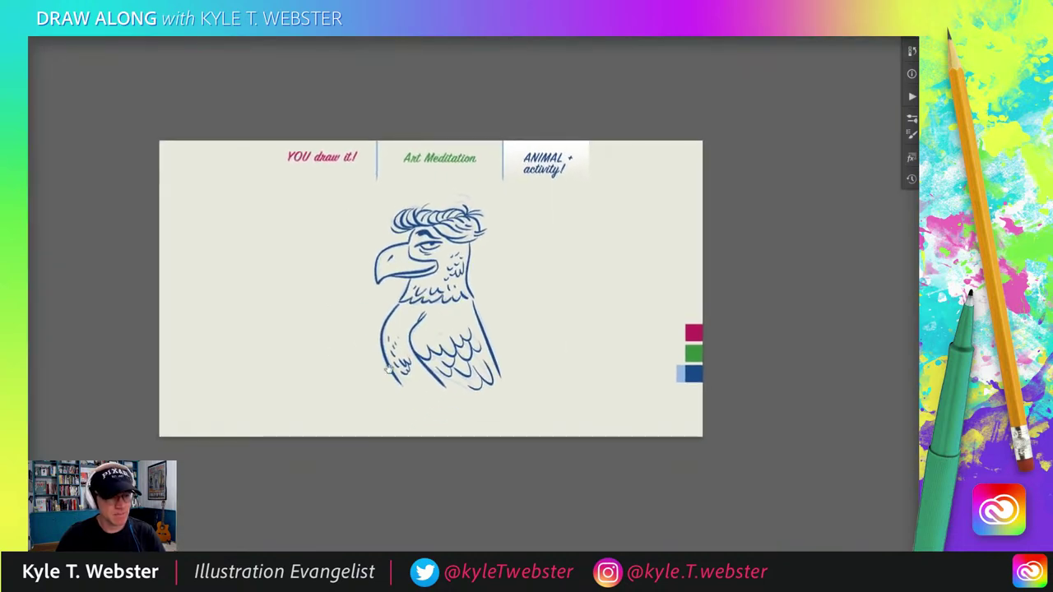
Draw curved wind marks left and right of the eagle's head, with a squiggle below the right one
{"action": "scroll", "coordinate": [421, 246], "scroll_direction": "up", "scroll_amount": 3}
{"action": "mouse_move", "coordinate": [393, 220]}
{"action": "left_mouse_down"}
{"action": "mouse_move", "coordinate": [360, 241]}
{"action": "mouse_move", "coordinate": [374, 288]}
{"action": "left_mouse_up"}
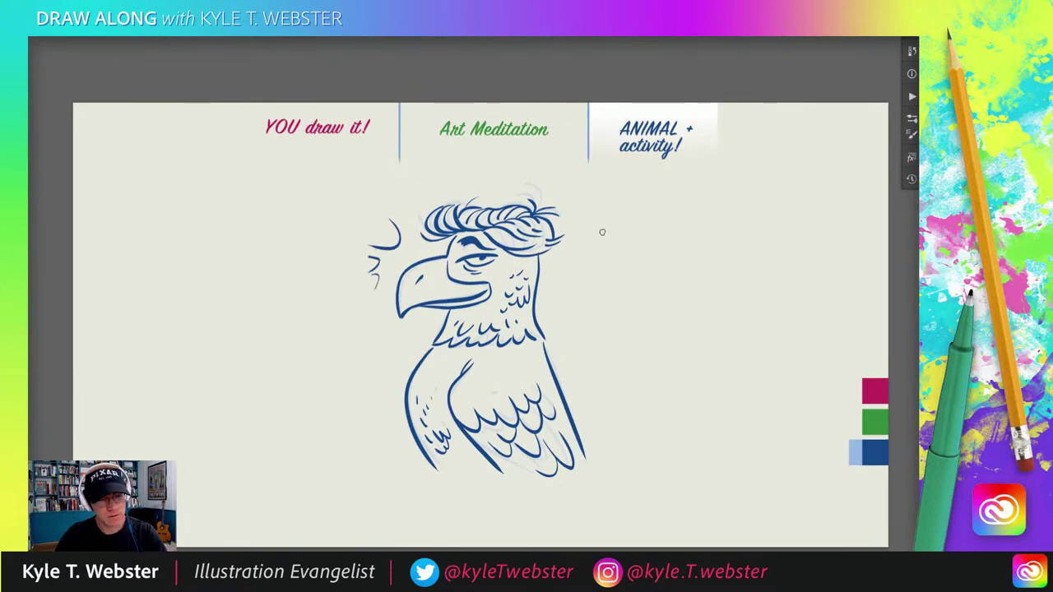
{"action": "left_click_drag", "start_coordinate": [601, 233], "coordinate": [600, 255]}
{"action": "left_click_drag", "start_coordinate": [597, 260], "coordinate": [565, 275]}
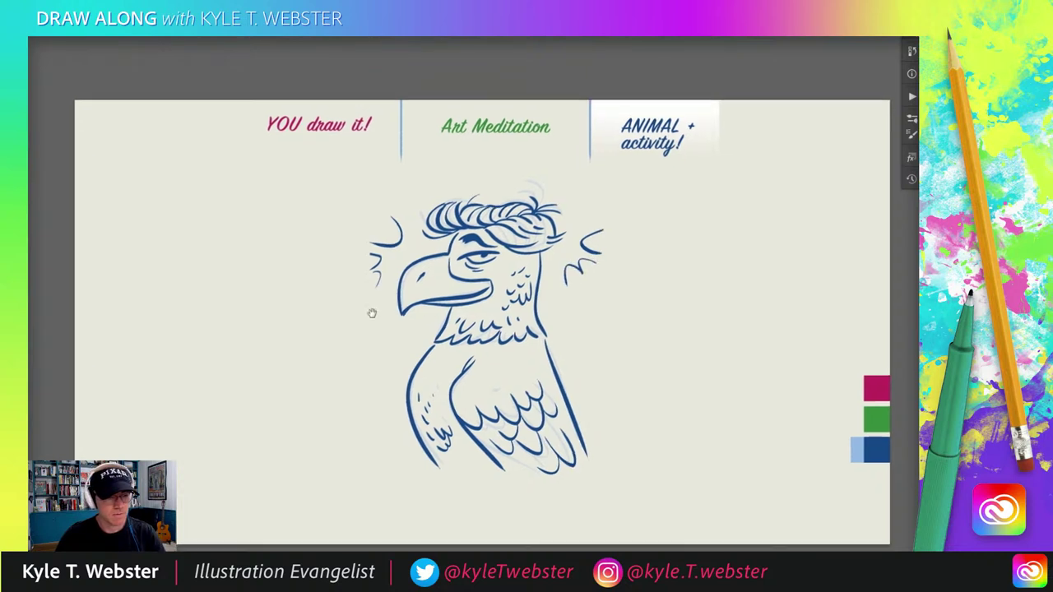
Draw a mountain outline left of the eagle with a ridge line and hatched right face
{"action": "scroll", "coordinate": [371, 310], "scroll_direction": "down", "scroll_amount": 2}
{"action": "mouse_move", "coordinate": [411, 357]}
{"action": "left_mouse_down"}
{"action": "mouse_move", "coordinate": [389, 341]}
{"action": "mouse_move", "coordinate": [293, 391]}
{"action": "left_mouse_up"}
{"action": "mouse_move", "coordinate": [383, 340]}
{"action": "left_mouse_down"}
{"action": "mouse_move", "coordinate": [395, 386]}
{"action": "mouse_move", "coordinate": [375, 379]}
{"action": "mouse_move", "coordinate": [342, 395]}
{"action": "left_mouse_up"}
{"action": "scroll", "coordinate": [352, 360], "scroll_direction": "up", "scroll_amount": 3}
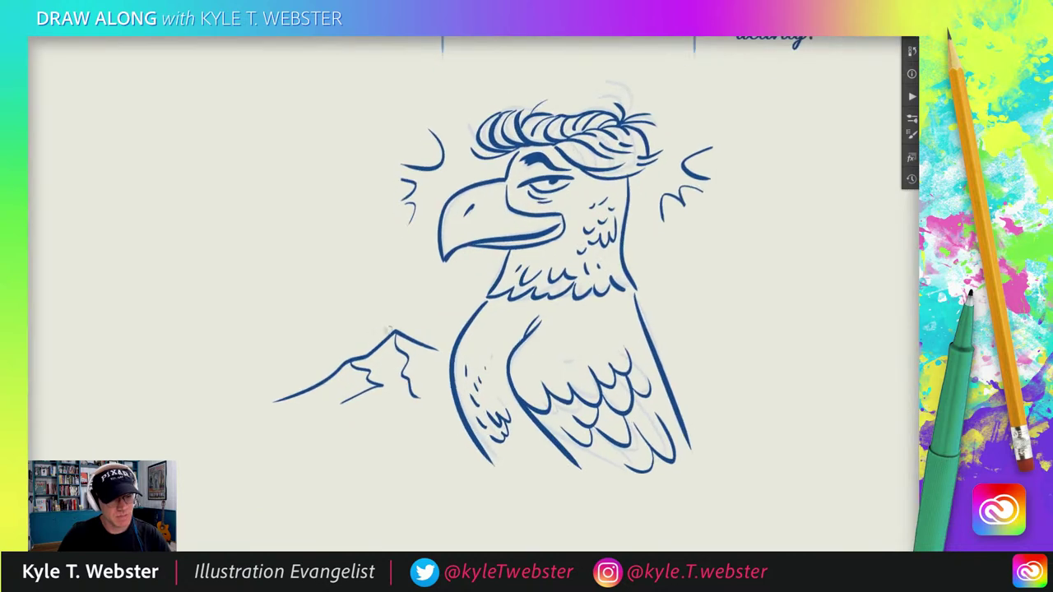
{"action": "mouse_move", "coordinate": [402, 355]}
{"action": "left_mouse_down"}
{"action": "mouse_move", "coordinate": [411, 367]}
{"action": "mouse_move", "coordinate": [393, 358]}
{"action": "mouse_move", "coordinate": [391, 387]}
{"action": "mouse_move", "coordinate": [350, 398]}
{"action": "mouse_move", "coordinate": [341, 382]}
{"action": "mouse_move", "coordinate": [354, 331]}
{"action": "mouse_move", "coordinate": [317, 303]}
{"action": "mouse_move", "coordinate": [267, 355]}
{"action": "left_mouse_up"}
Add a hatched back mountain behind it and a ridge line running to the eagle's chest
{"action": "left_click_drag", "start_coordinate": [320, 302], "coordinate": [326, 354]}
{"action": "left_click_drag", "start_coordinate": [319, 305], "coordinate": [302, 356]}
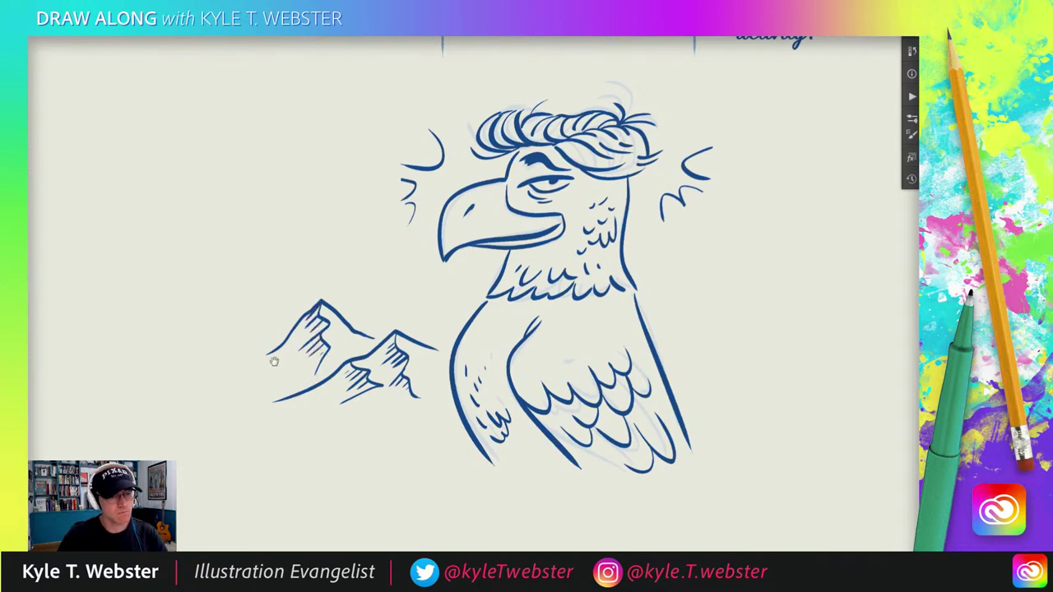
{"action": "scroll", "coordinate": [273, 360], "scroll_direction": "down", "scroll_amount": 3}
{"action": "scroll", "coordinate": [369, 333], "scroll_direction": "up", "scroll_amount": 2}
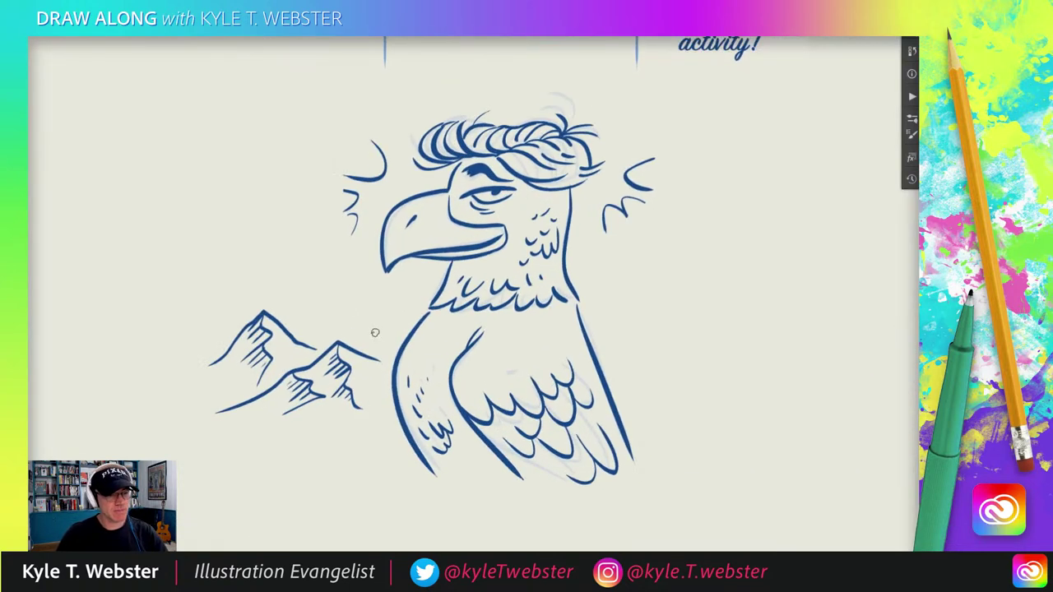
{"action": "mouse_move", "coordinate": [311, 331]}
{"action": "left_mouse_down"}
{"action": "mouse_move", "coordinate": [417, 314]}
{"action": "mouse_move", "coordinate": [379, 341]}
{"action": "mouse_move", "coordinate": [331, 334]}
{"action": "left_mouse_up"}
{"action": "scroll", "coordinate": [211, 331], "scroll_direction": "down", "scroll_amount": 4}
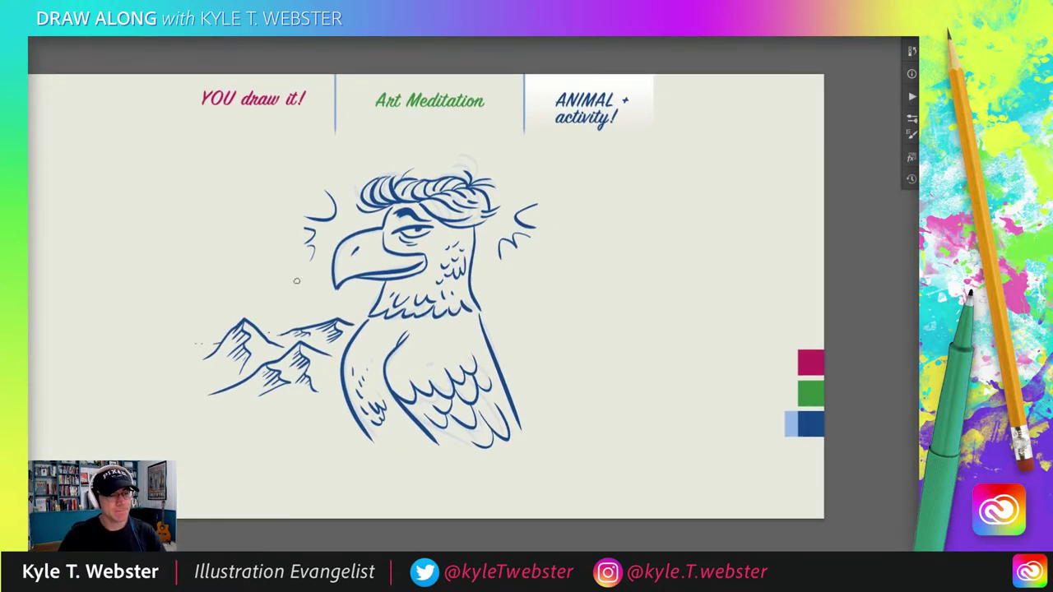
Draw mountain ridges right of the eagle, undoing two stray strokes, plus a ridge beside the neck
{"action": "mouse_move", "coordinate": [504, 344]}
{"action": "left_mouse_down"}
{"action": "mouse_move", "coordinate": [559, 331]}
{"action": "mouse_move", "coordinate": [601, 344]}
{"action": "left_mouse_up"}
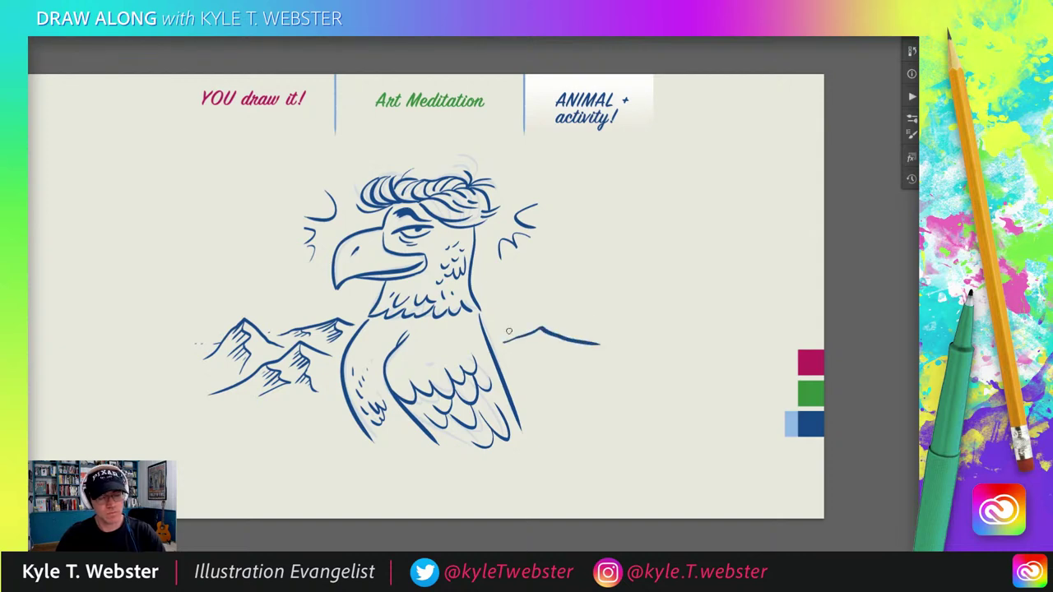
{"action": "mouse_move", "coordinate": [580, 380]}
{"action": "left_mouse_down"}
{"action": "mouse_move", "coordinate": [556, 365]}
{"action": "mouse_move", "coordinate": [509, 365]}
{"action": "left_mouse_up"}
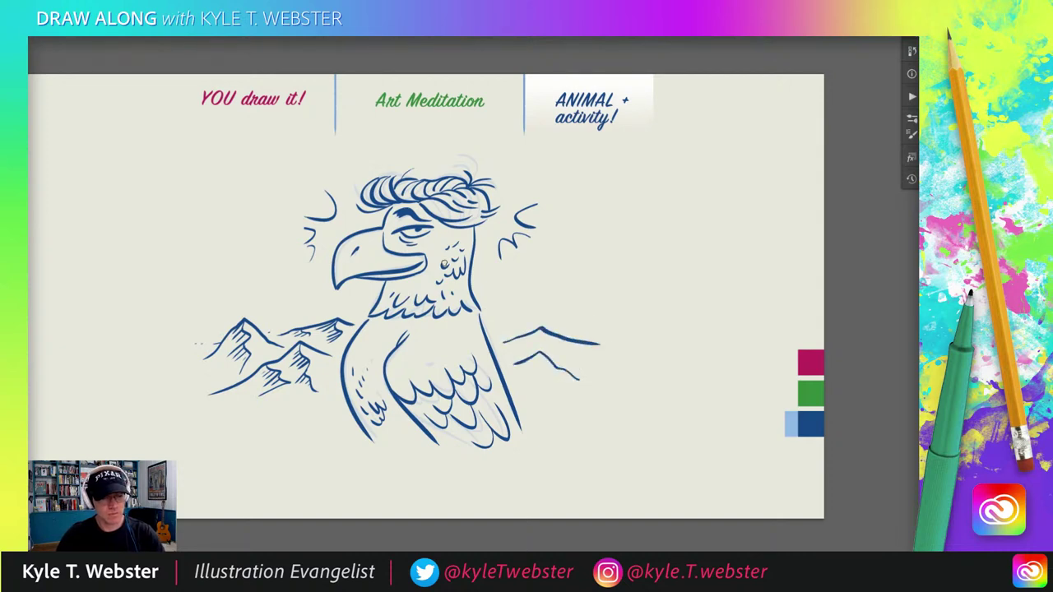
{"action": "scroll", "coordinate": [568, 336], "scroll_direction": "up", "scroll_amount": 3}
{"action": "key", "text": "ctrl+z"}
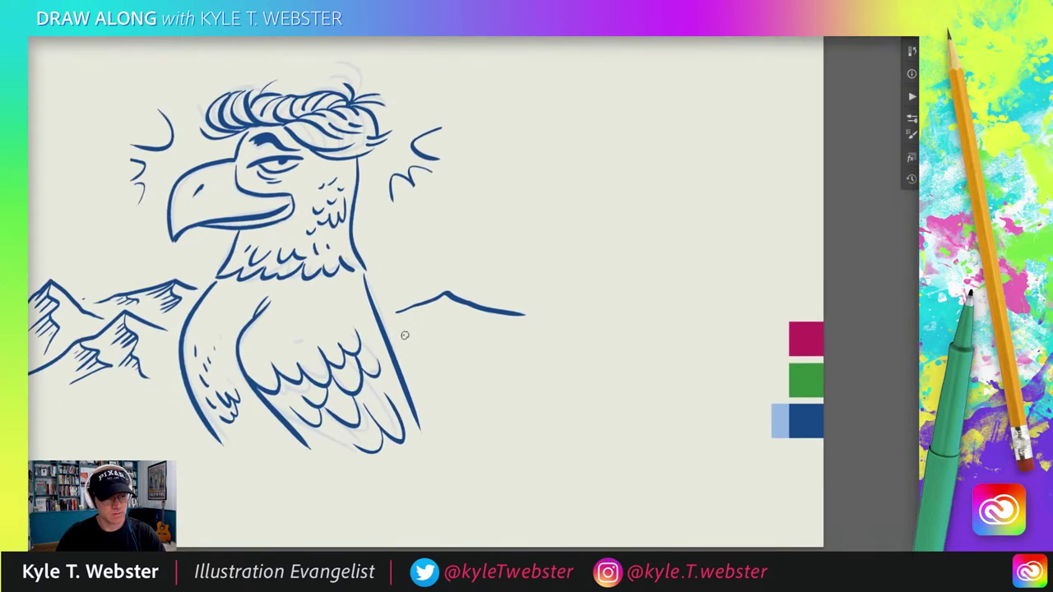
{"action": "mouse_move", "coordinate": [403, 337]}
{"action": "left_mouse_down"}
{"action": "mouse_move", "coordinate": [515, 337]}
{"action": "mouse_move", "coordinate": [484, 324]}
{"action": "mouse_move", "coordinate": [411, 339]}
{"action": "left_mouse_up"}
{"action": "key", "text": "ctrl+z"}
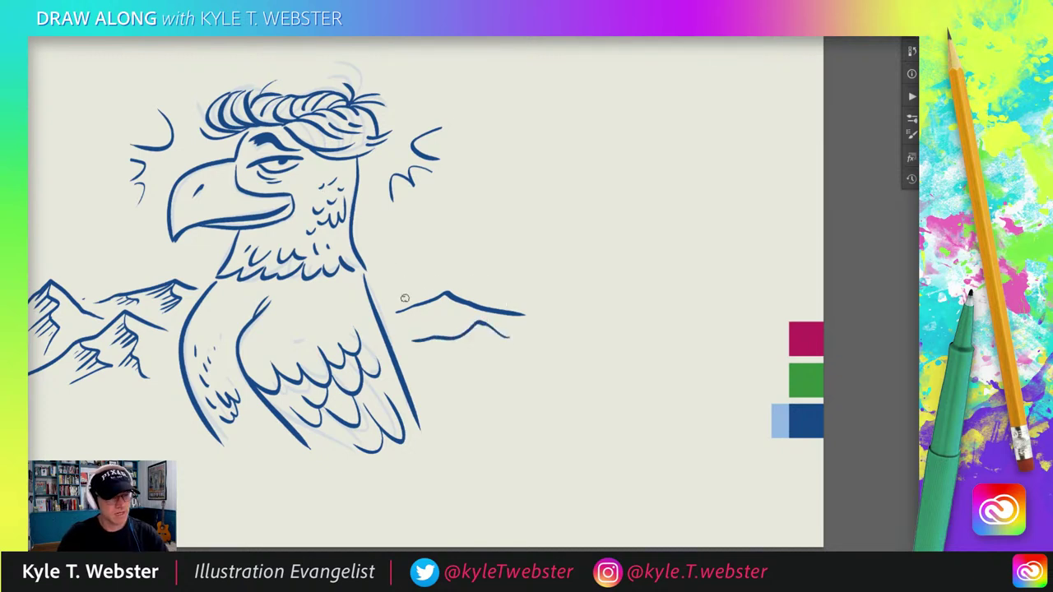
{"action": "mouse_move", "coordinate": [418, 294]}
{"action": "left_mouse_down"}
{"action": "mouse_move", "coordinate": [375, 290]}
{"action": "mouse_move", "coordinate": [390, 311]}
{"action": "mouse_move", "coordinate": [395, 280]}
{"action": "left_mouse_up"}
Hatch the slope and underside of the right-hand mountain
{"action": "mouse_move", "coordinate": [451, 306]}
{"action": "left_mouse_down"}
{"action": "mouse_move", "coordinate": [426, 331]}
{"action": "mouse_move", "coordinate": [419, 323]}
{"action": "mouse_move", "coordinate": [472, 342]}
{"action": "mouse_move", "coordinate": [457, 369]}
{"action": "left_mouse_up"}
{"action": "left_click_drag", "start_coordinate": [466, 356], "coordinate": [441, 367]}
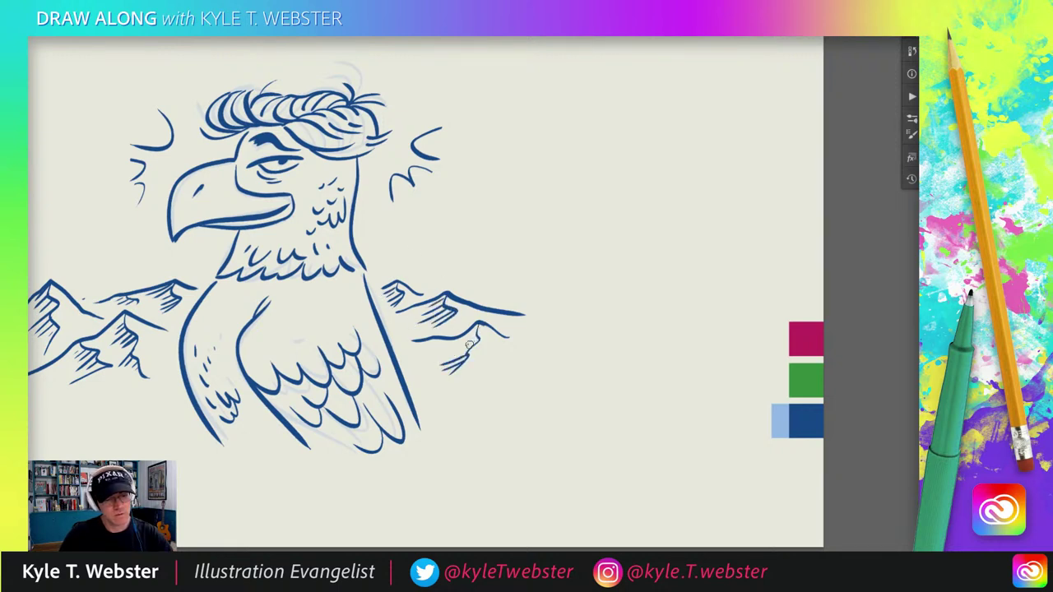
{"action": "mouse_move", "coordinate": [477, 332]}
{"action": "left_mouse_down"}
{"action": "mouse_move", "coordinate": [445, 357]}
{"action": "mouse_move", "coordinate": [427, 343]}
{"action": "left_mouse_up"}
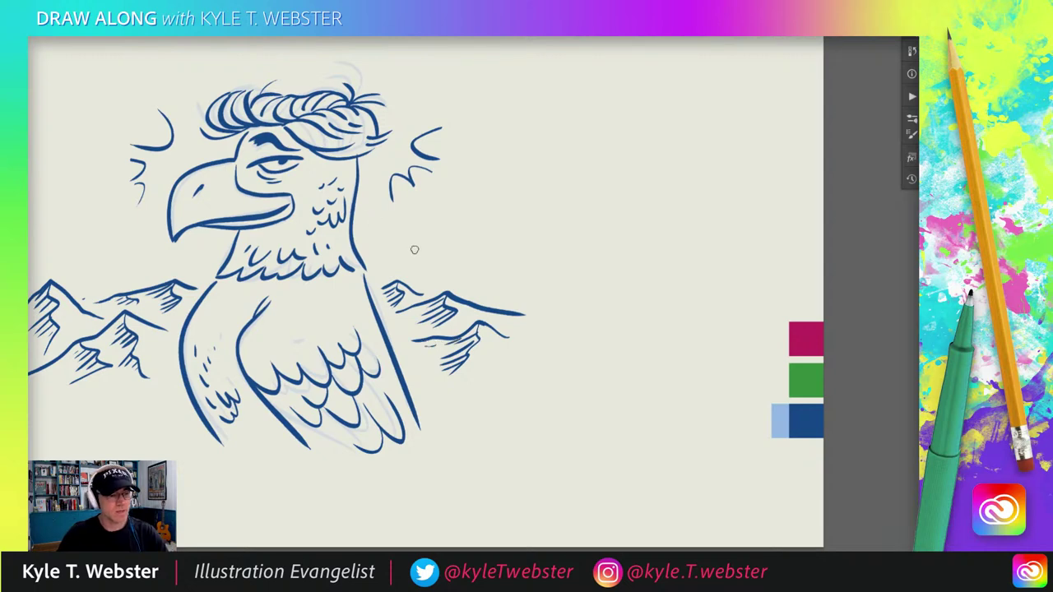
{"action": "scroll", "coordinate": [414, 250], "scroll_direction": "down", "scroll_amount": 3}
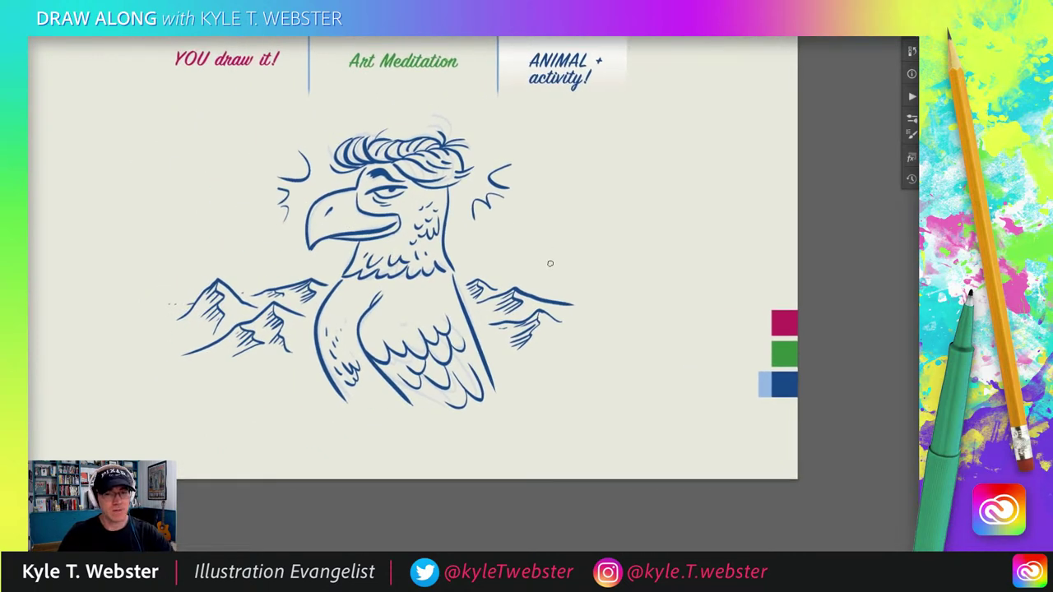
Add wind lines beside the head and beak, and extend the right mountain line further right
{"action": "mouse_move", "coordinate": [539, 252]}
{"action": "left_mouse_down"}
{"action": "mouse_move", "coordinate": [497, 255]}
{"action": "mouse_move", "coordinate": [540, 270]}
{"action": "left_mouse_up"}
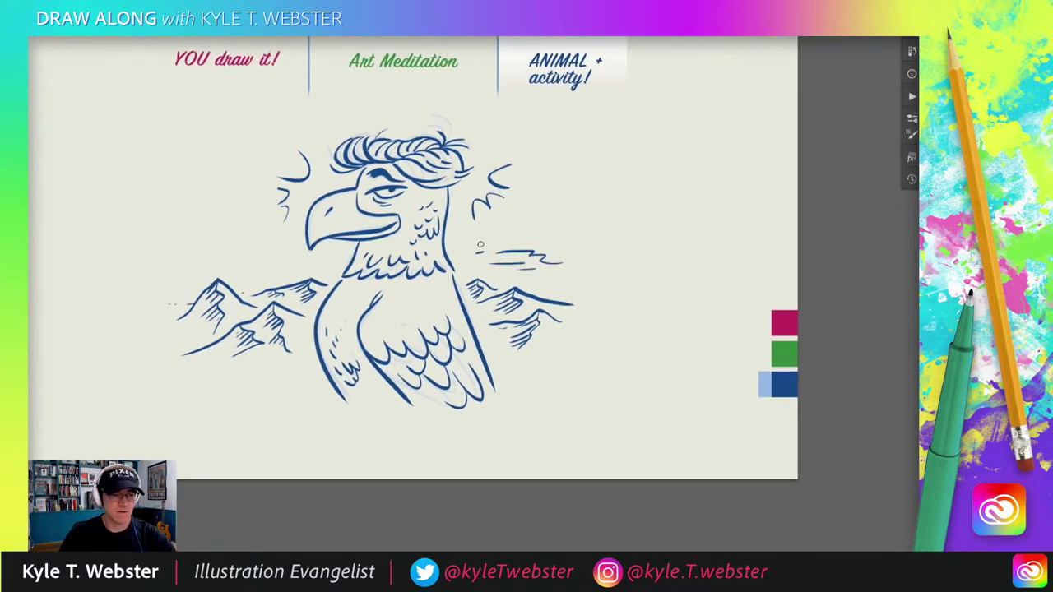
{"action": "left_click_drag", "start_coordinate": [281, 264], "coordinate": [246, 267]}
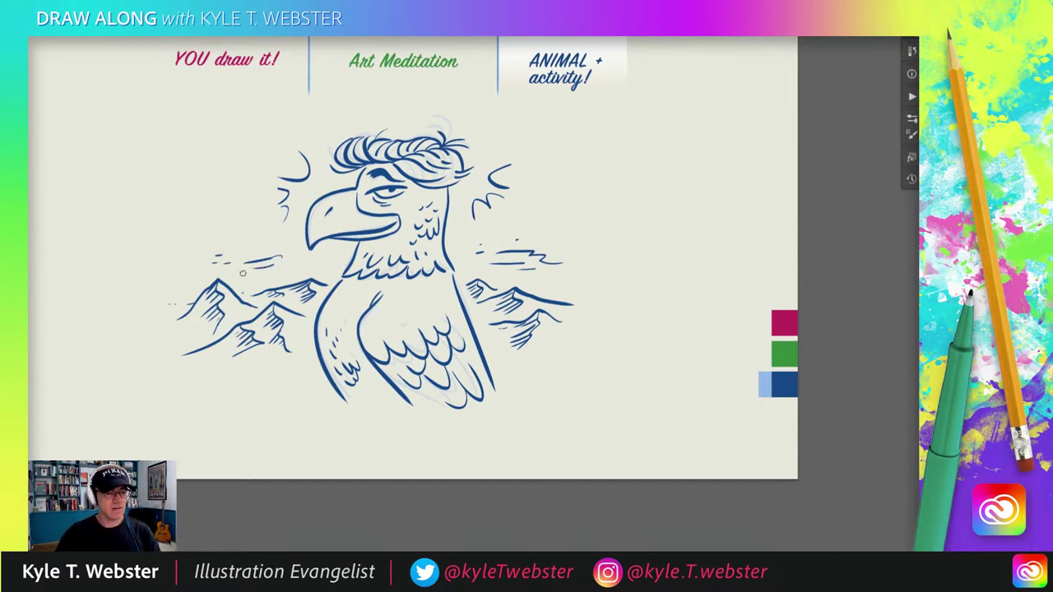
{"action": "left_click_drag", "start_coordinate": [557, 294], "coordinate": [605, 298]}
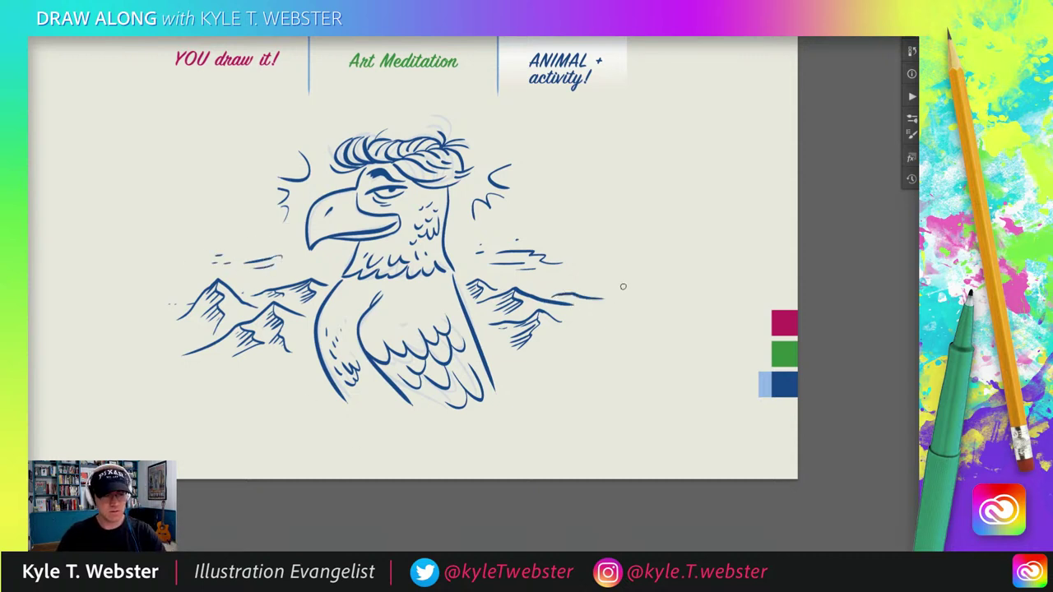
{"action": "scroll", "coordinate": [623, 286], "scroll_direction": "down", "scroll_amount": 3}
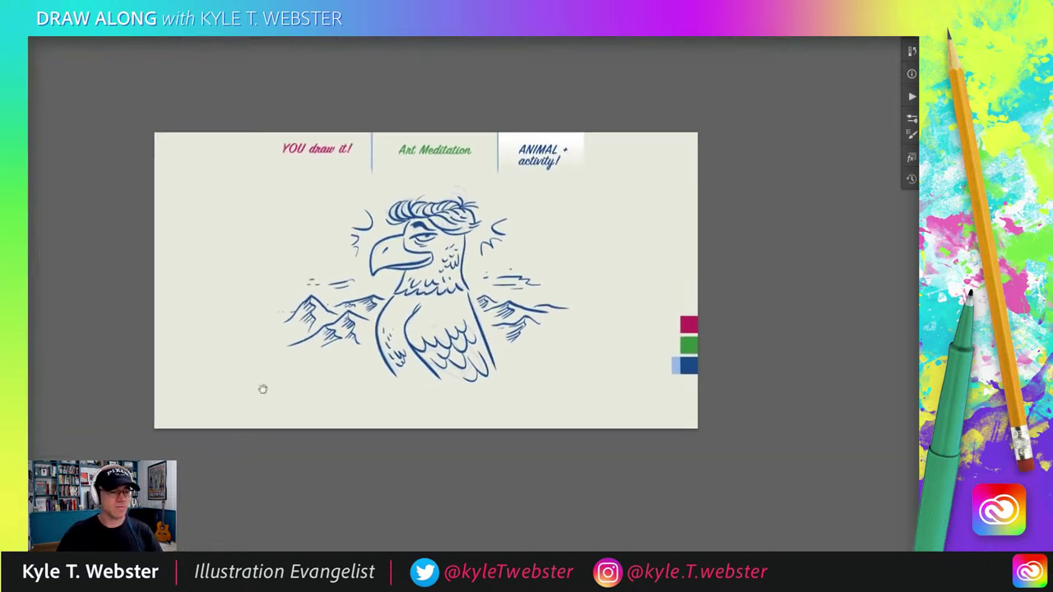
Pan the page to recentre the eagle, discarding a trial stroke beside its eye
{"action": "scroll", "coordinate": [261, 391], "scroll_direction": "up", "scroll_amount": 3}
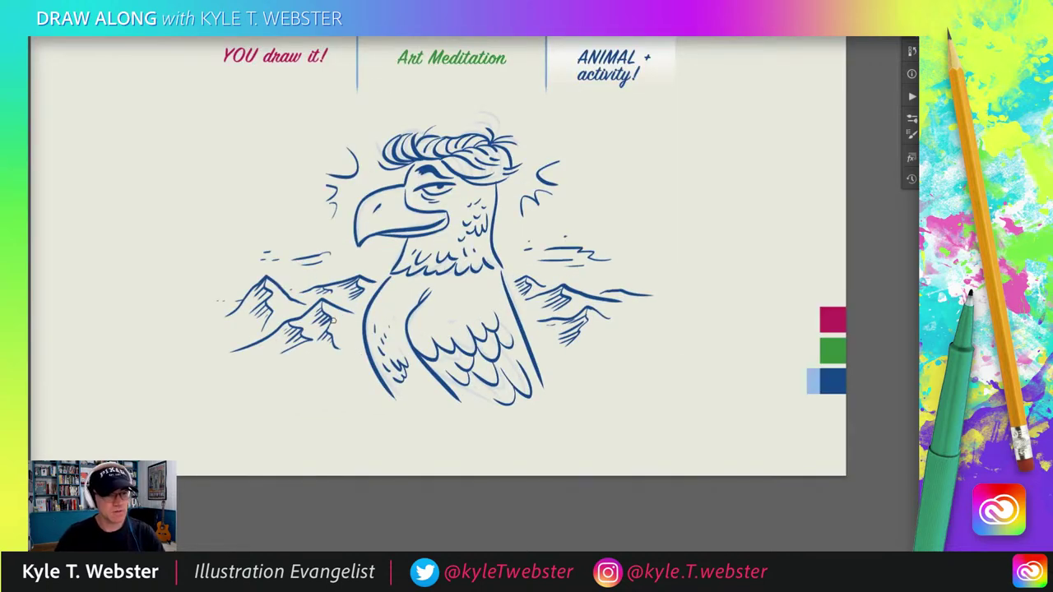
{"action": "left_click_drag", "start_coordinate": [305, 169], "coordinate": [327, 218]}
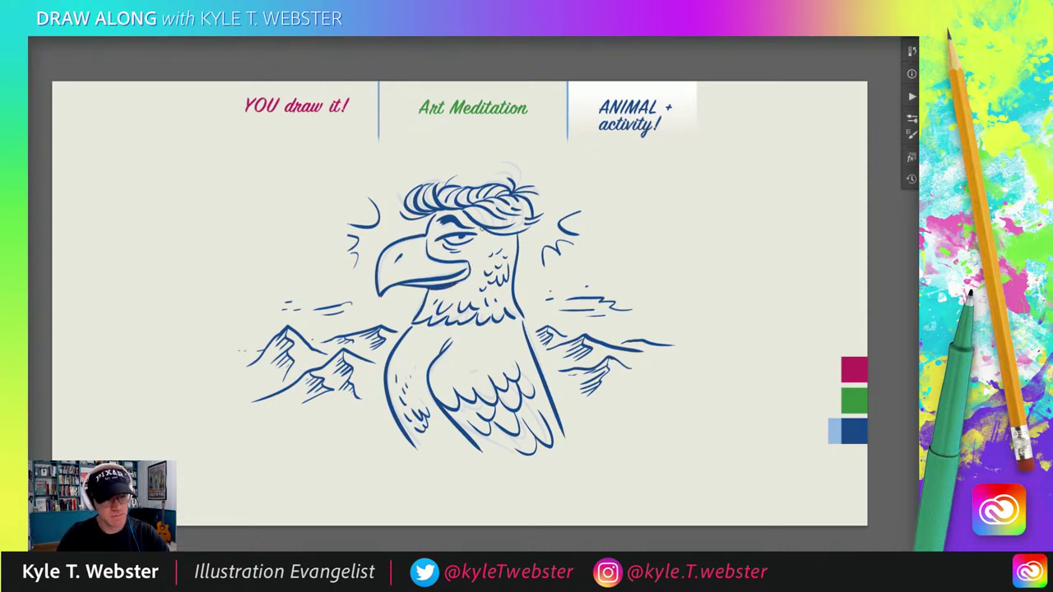
{"action": "left_click_drag", "start_coordinate": [491, 233], "coordinate": [510, 235]}
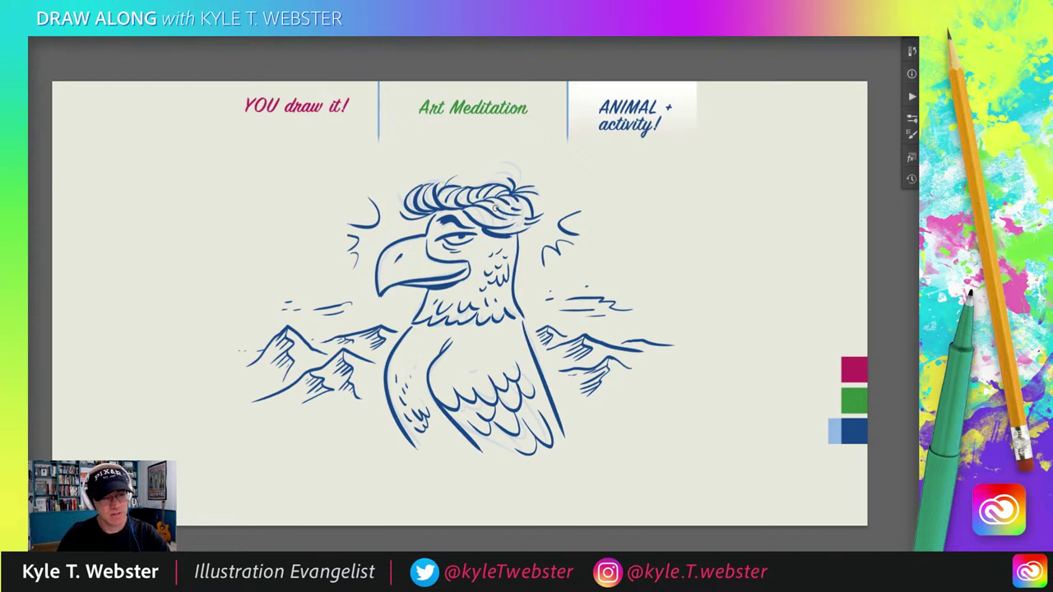
{"action": "key", "text": "ctrl+z"}
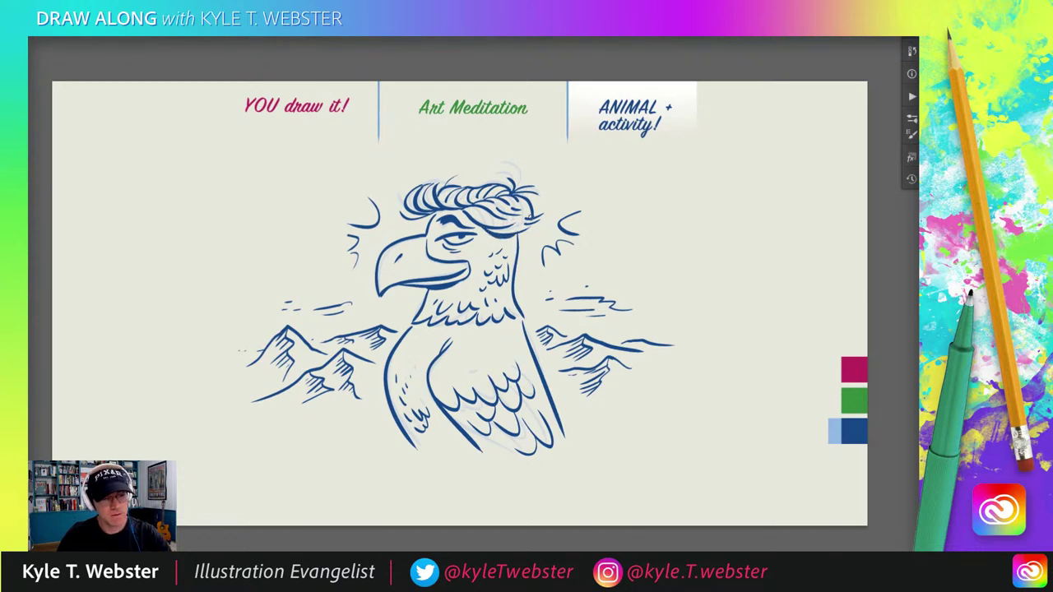
{"action": "scroll", "coordinate": [315, 325], "scroll_direction": "down", "scroll_amount": 2}
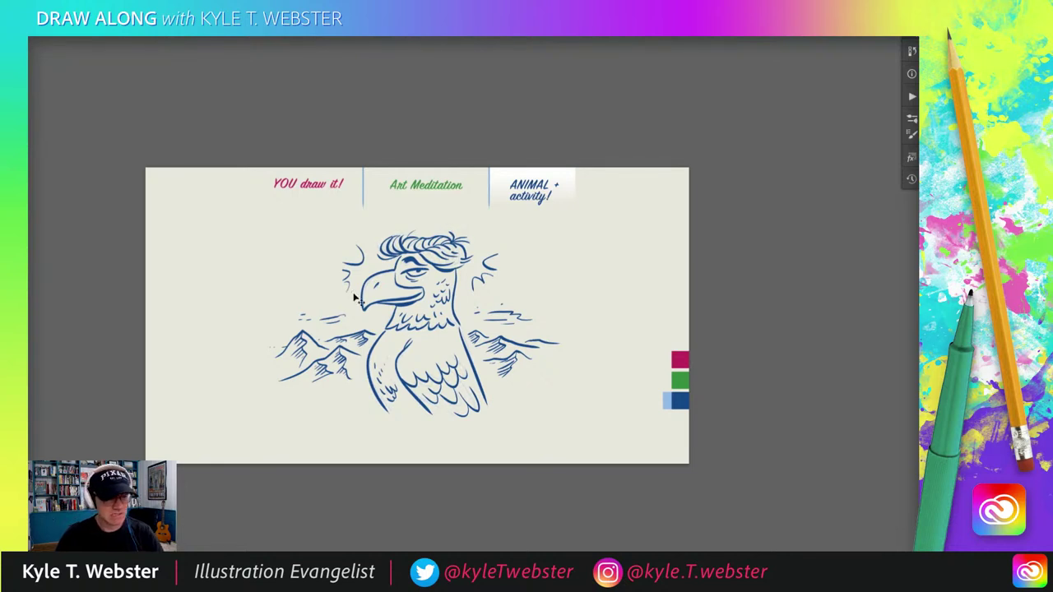
Shift the eagle left, delete the lassoed green sketch lines, and move the pink drummer left
{"action": "left_click_drag", "start_coordinate": [359, 300], "coordinate": [296, 302]}
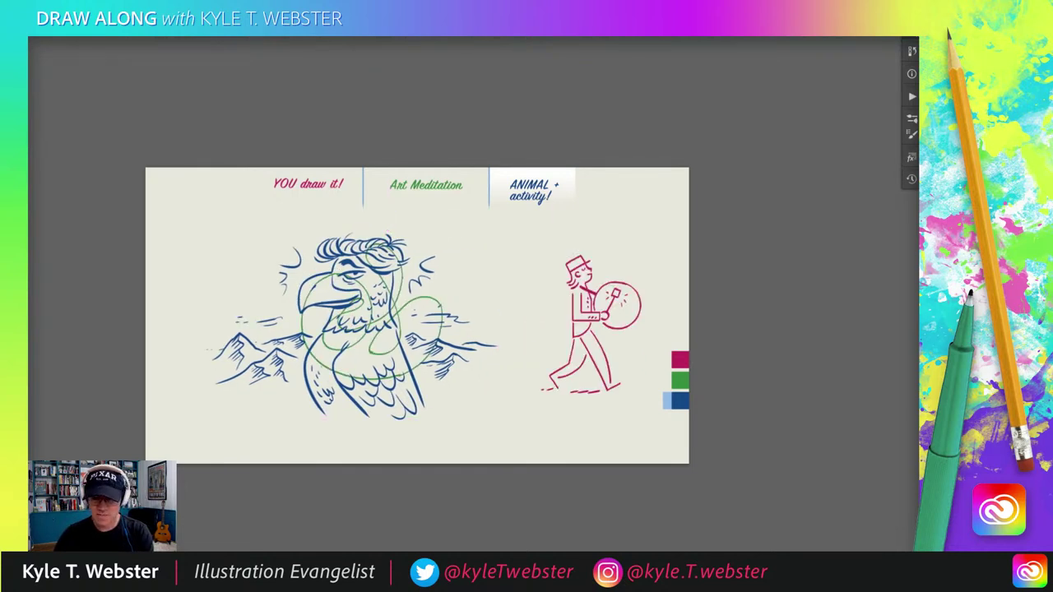
{"action": "mouse_move", "coordinate": [423, 239]}
{"action": "left_mouse_down"}
{"action": "mouse_move", "coordinate": [363, 231]}
{"action": "mouse_move", "coordinate": [470, 271]}
{"action": "mouse_move", "coordinate": [432, 235]}
{"action": "left_mouse_up"}
{"action": "key", "text": "Delete"}
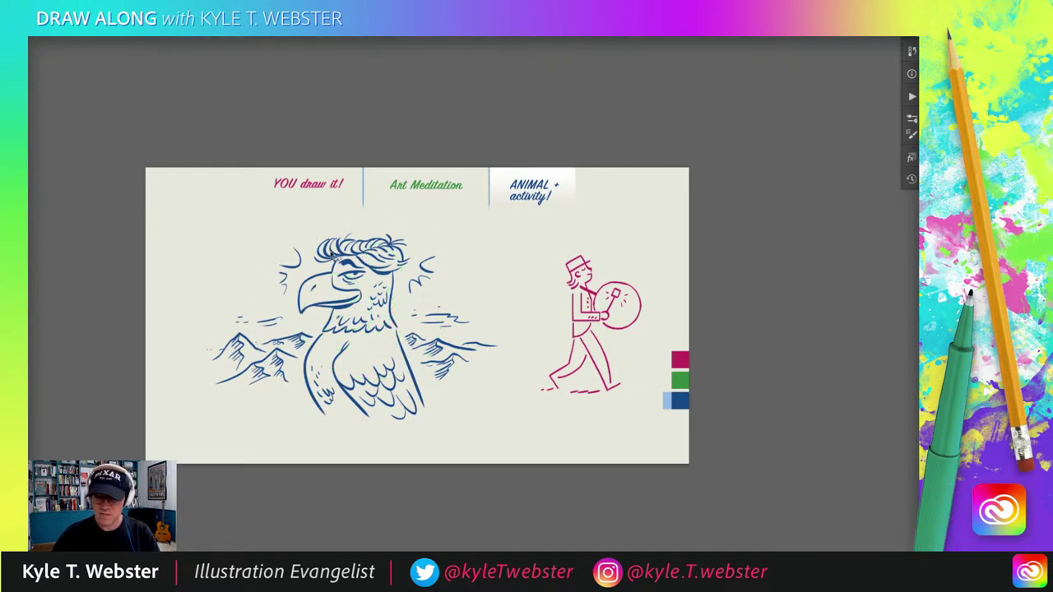
{"action": "left_click_drag", "start_coordinate": [577, 303], "coordinate": [537, 302]}
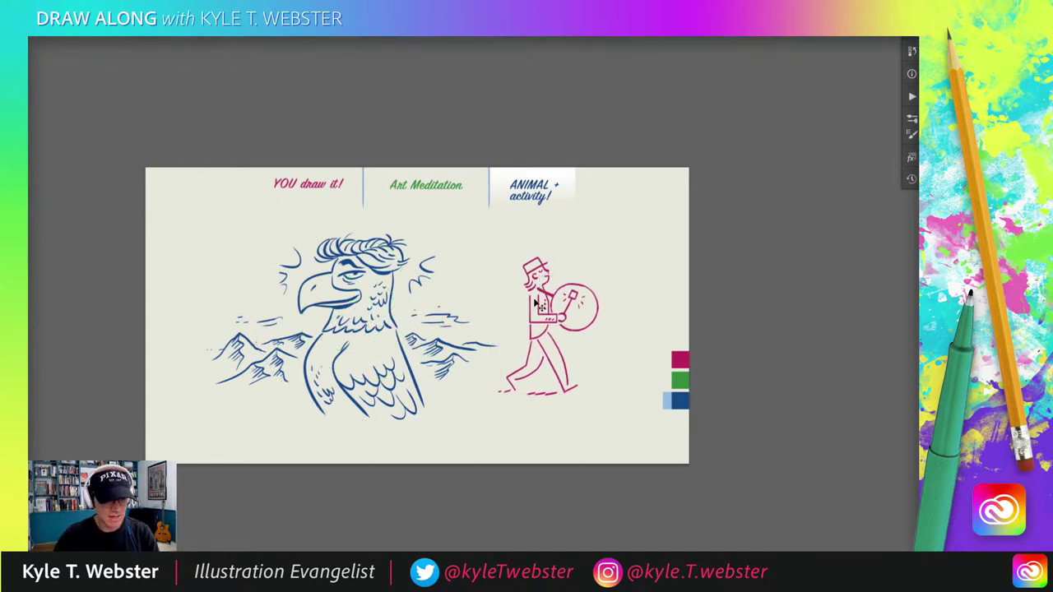
{"action": "scroll", "coordinate": [314, 389], "scroll_direction": "up", "scroll_amount": 3}
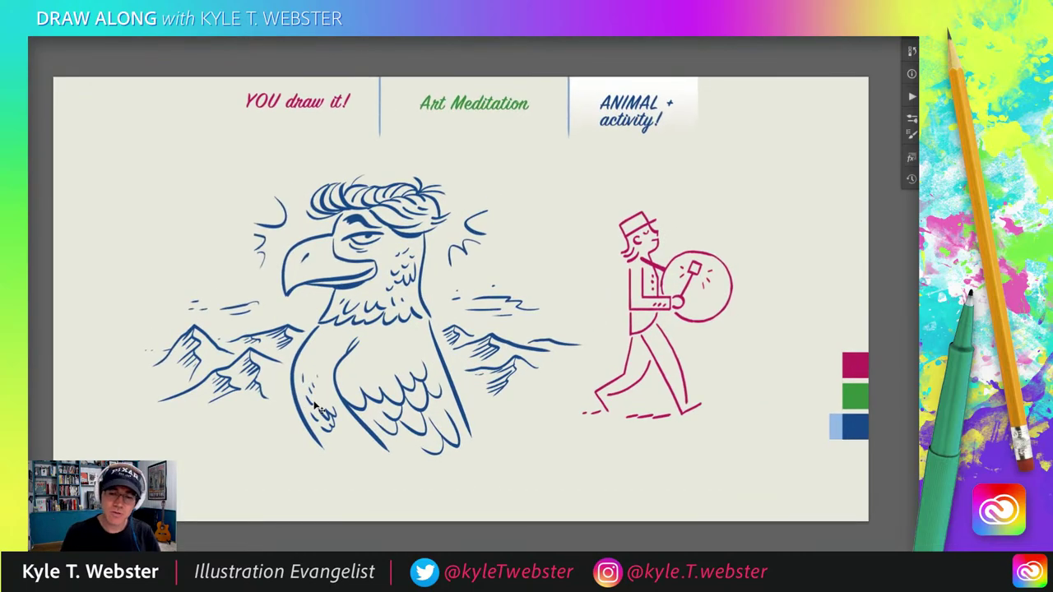